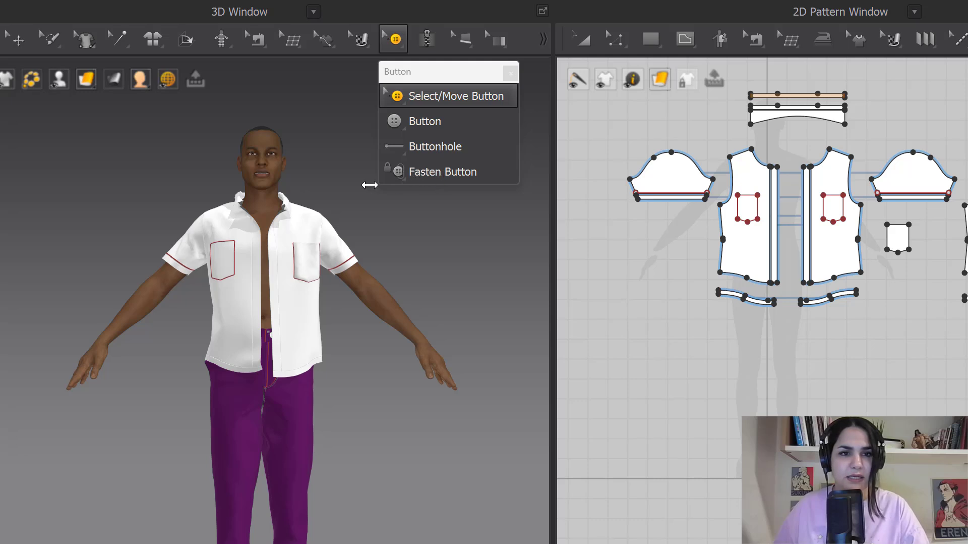
- Place three buttons down the front placket below the collar with the Button tool
{"action": "left_click", "coordinate": [405, 174]}
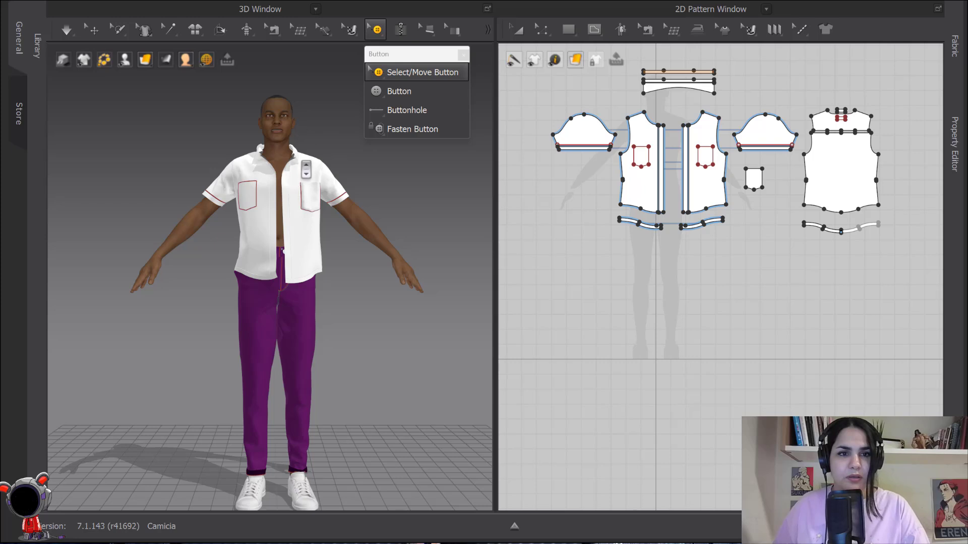
{"action": "scroll", "coordinate": [306, 170], "scroll_direction": "up", "scroll_amount": 5}
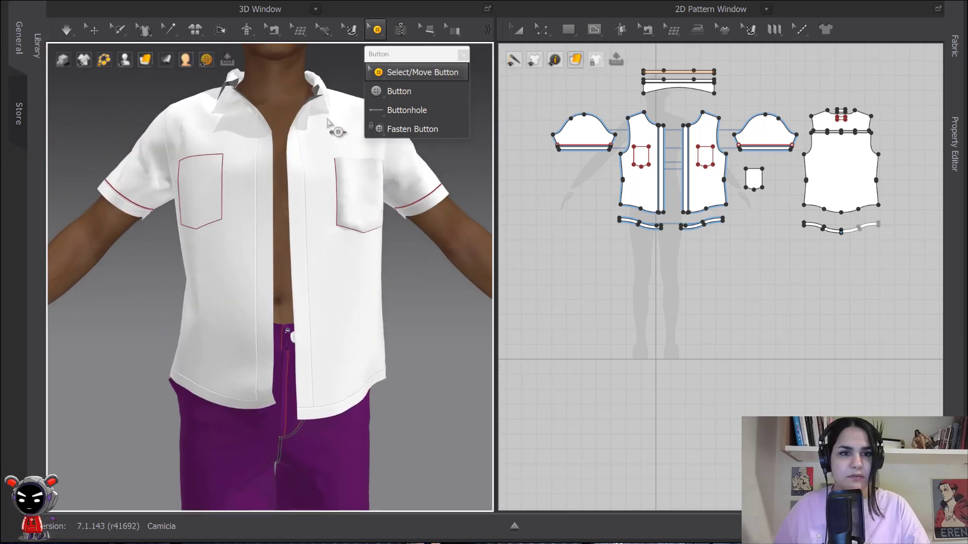
{"action": "left_click", "coordinate": [401, 92]}
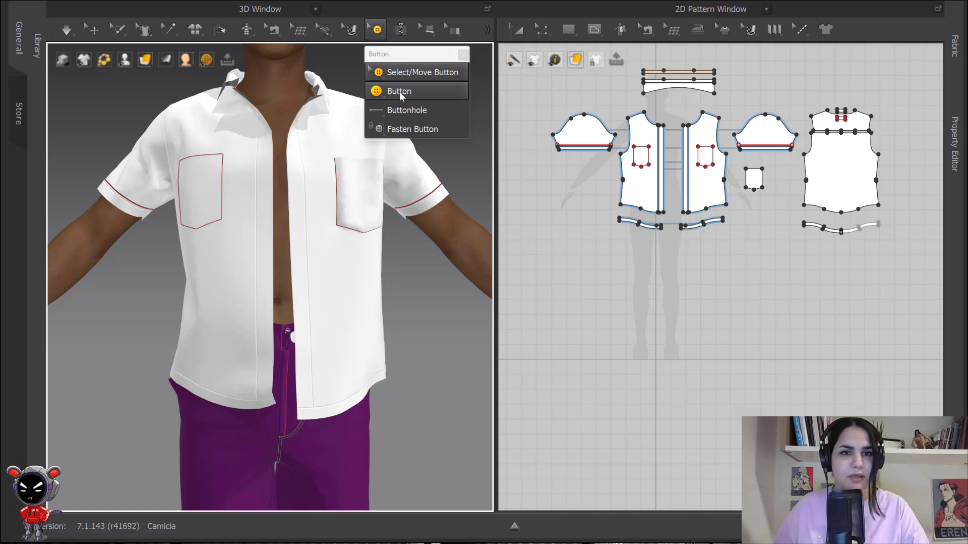
{"action": "left_click", "coordinate": [399, 92]}
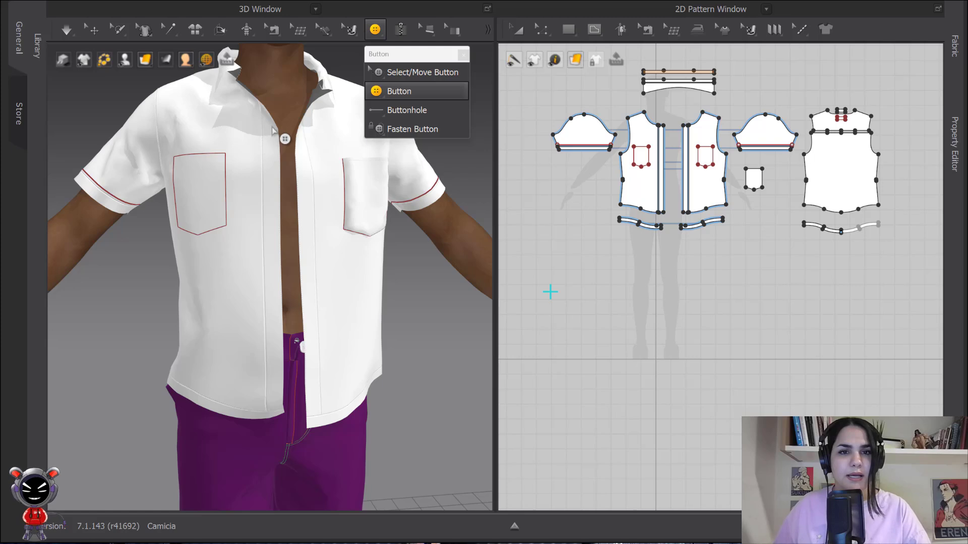
{"action": "left_click", "coordinate": [396, 92]}
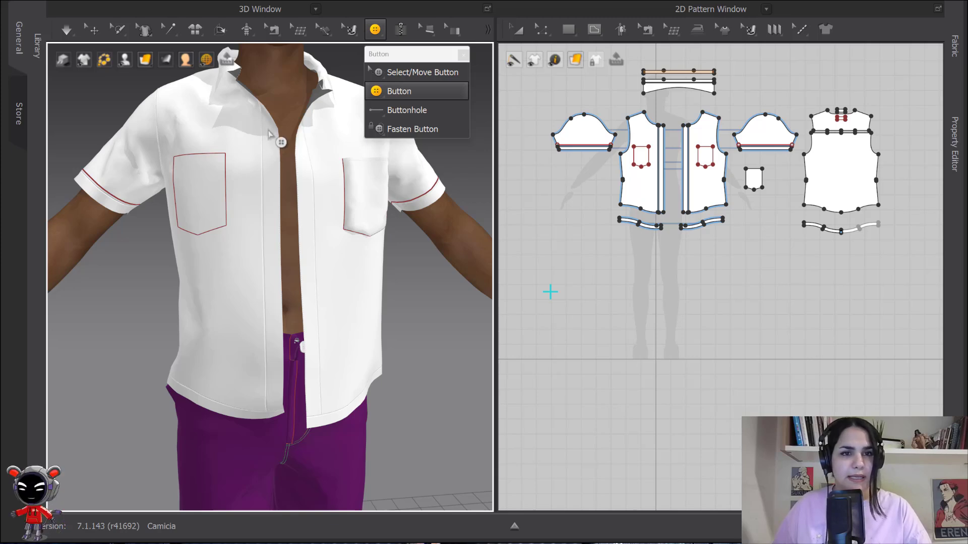
{"action": "left_click", "coordinate": [270, 196]}
{"action": "left_click", "coordinate": [270, 265]}
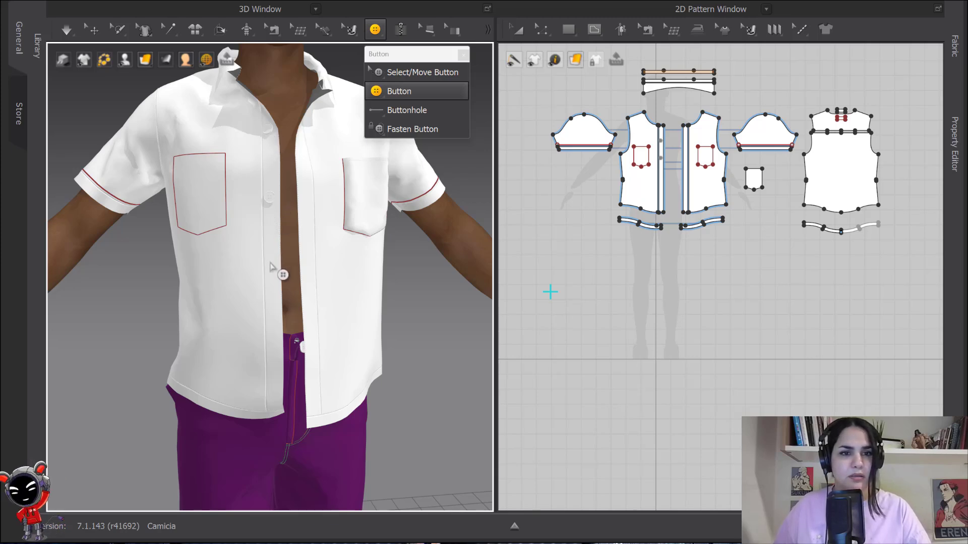
{"action": "left_click", "coordinate": [274, 341]}
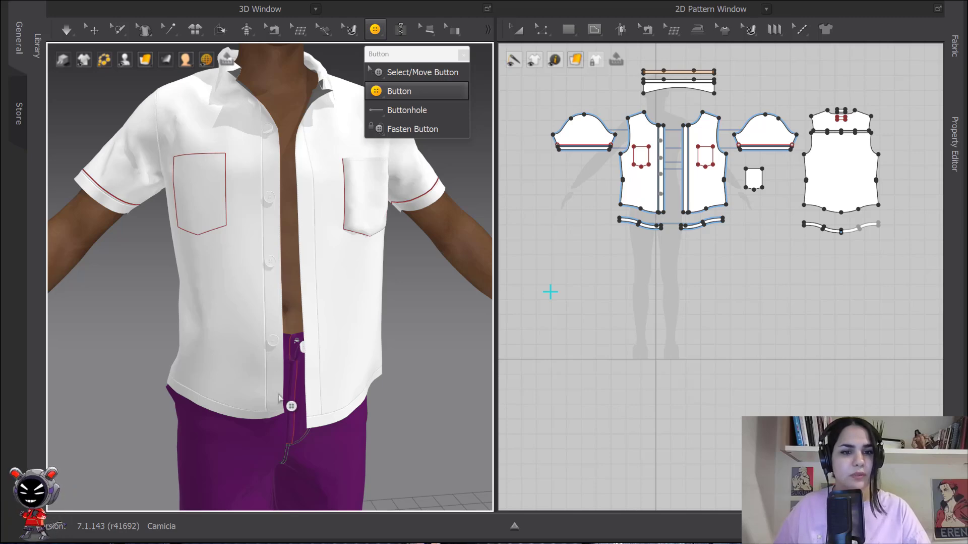
- Undo the recently placed placket buttons
{"action": "scroll", "coordinate": [659, 168], "scroll_direction": "up", "scroll_amount": 5}
{"action": "scroll", "coordinate": [734, 174], "scroll_direction": "up", "scroll_amount": 2}
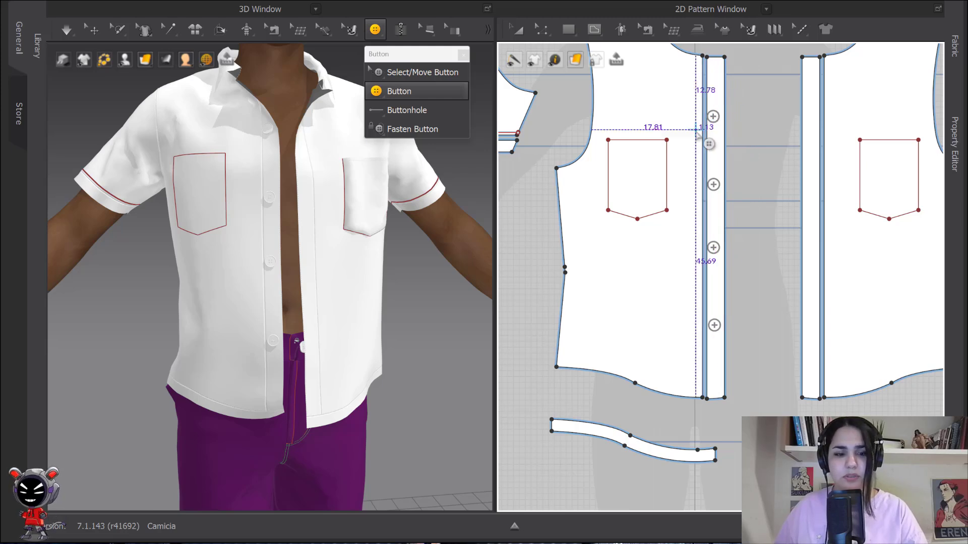
{"action": "key", "text": "ctrl+z"}
{"action": "key", "text": "ctrl+z"}
{"action": "key", "text": "ctrl+z"}
{"action": "key", "text": "ctrl+z"}
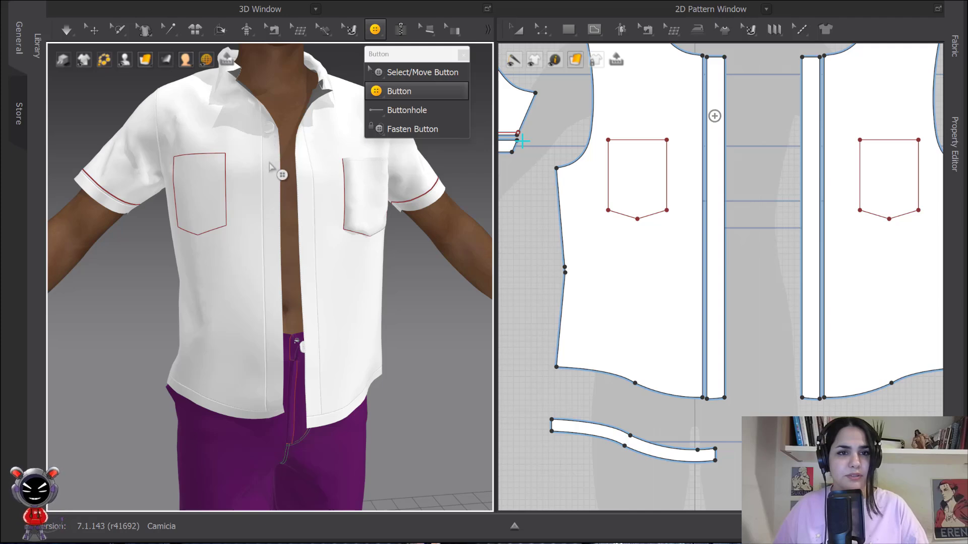
- Select the top placket button and paste a copy further down the placket
{"action": "left_click", "coordinate": [385, 74]}
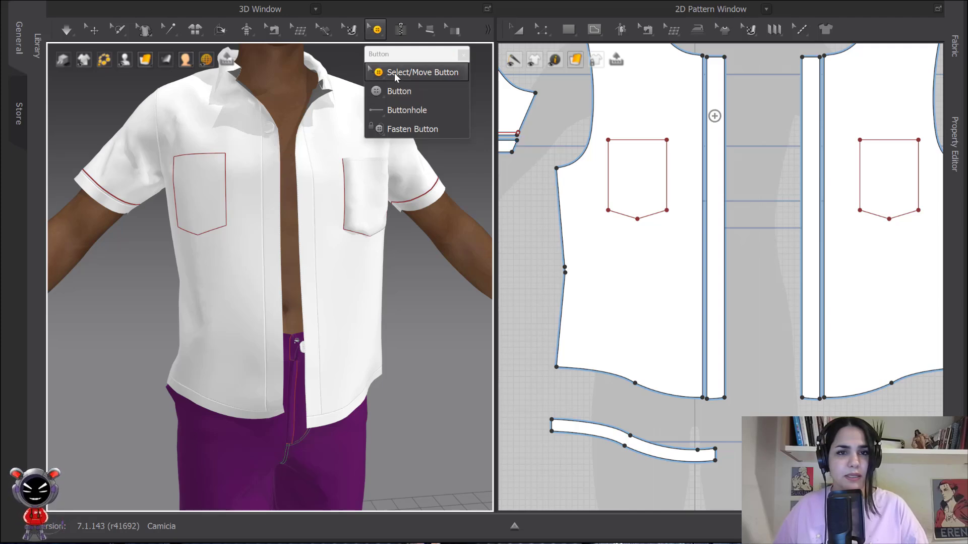
{"action": "left_click", "coordinate": [271, 129]}
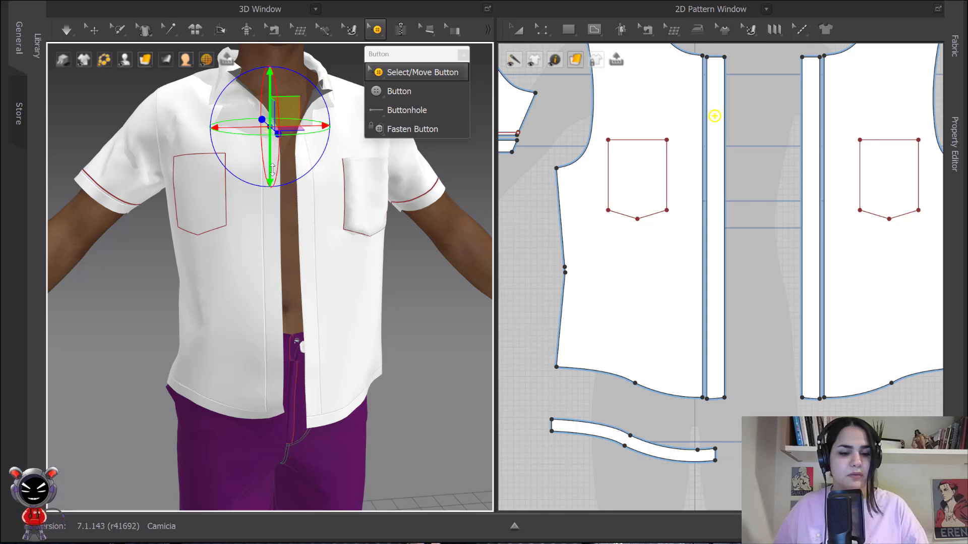
{"action": "key", "text": "ctrl+v"}
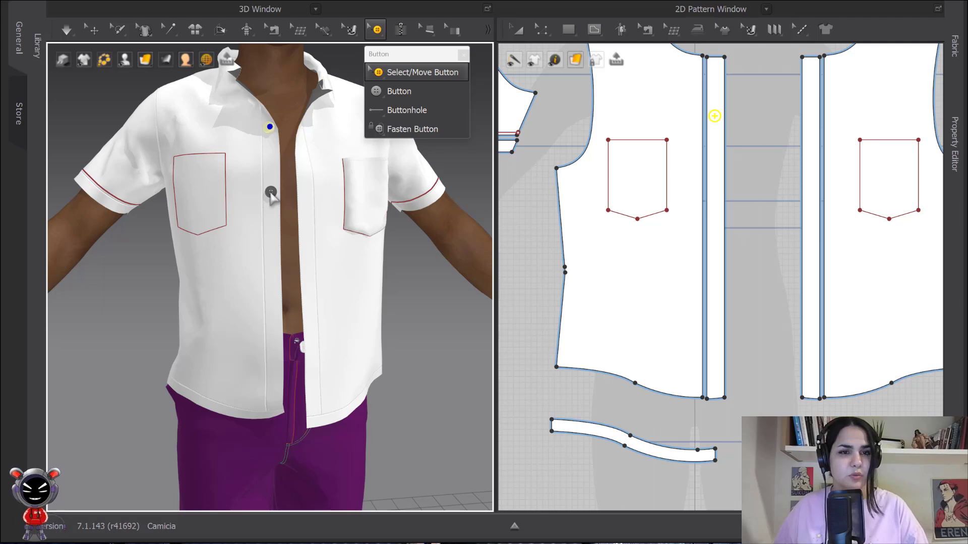
{"action": "left_click", "coordinate": [272, 194]}
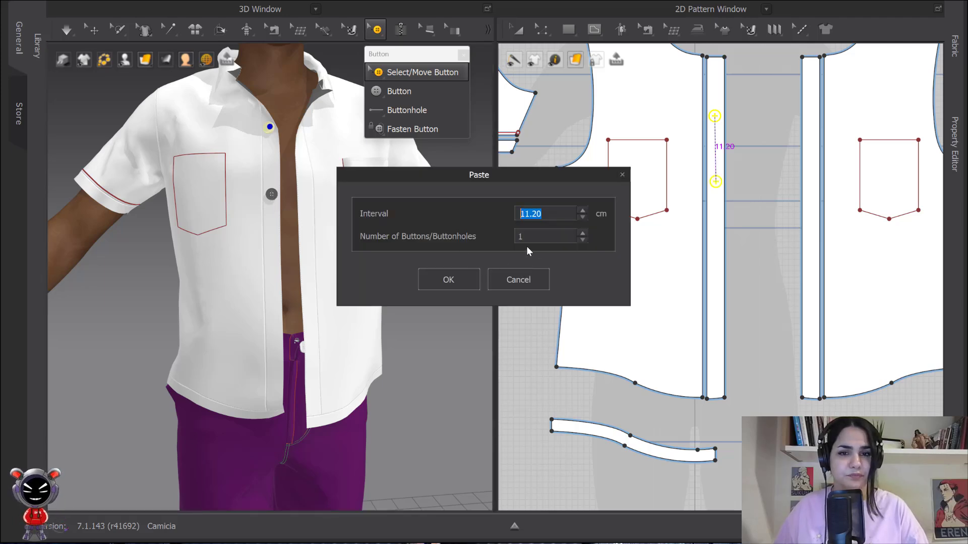
- Set the paste to 4 buttons at an 11.20 cm interval and confirm
{"action": "left_click", "coordinate": [583, 234]}
{"action": "left_click", "coordinate": [583, 234]}
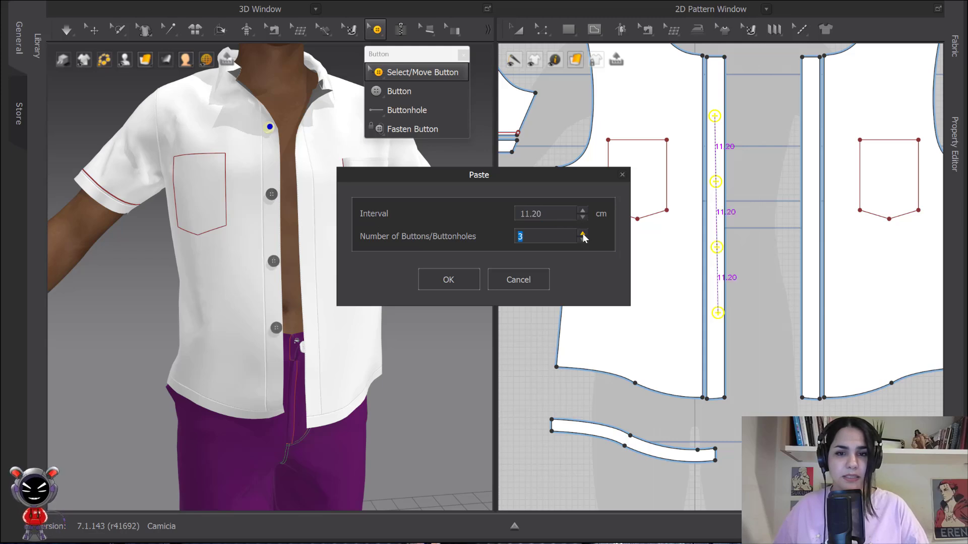
{"action": "left_click", "coordinate": [583, 234]}
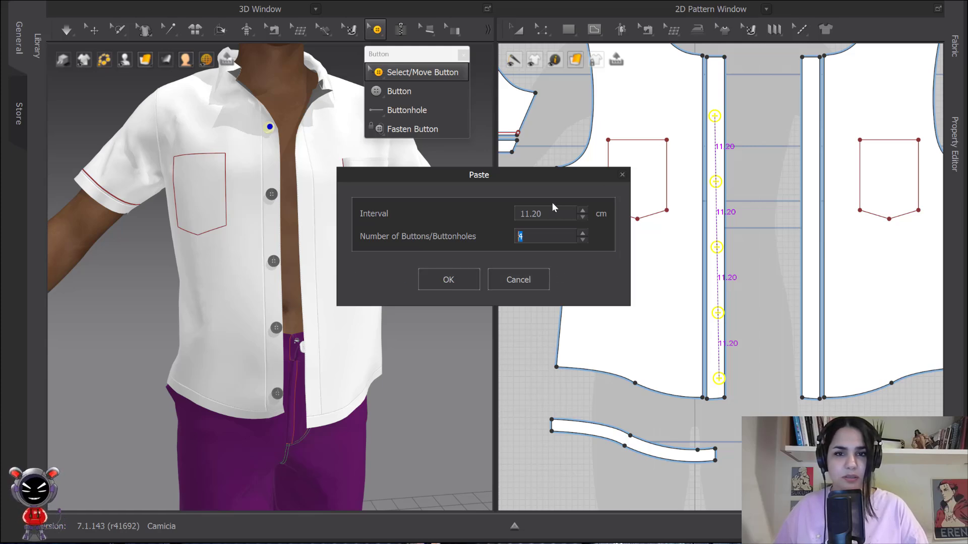
{"action": "left_click", "coordinate": [582, 210]}
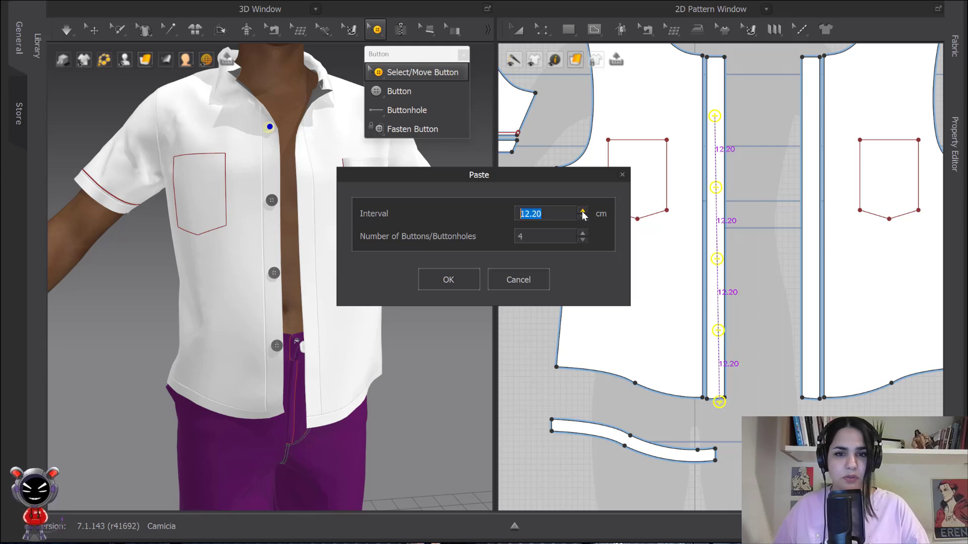
{"action": "left_click", "coordinate": [582, 210]}
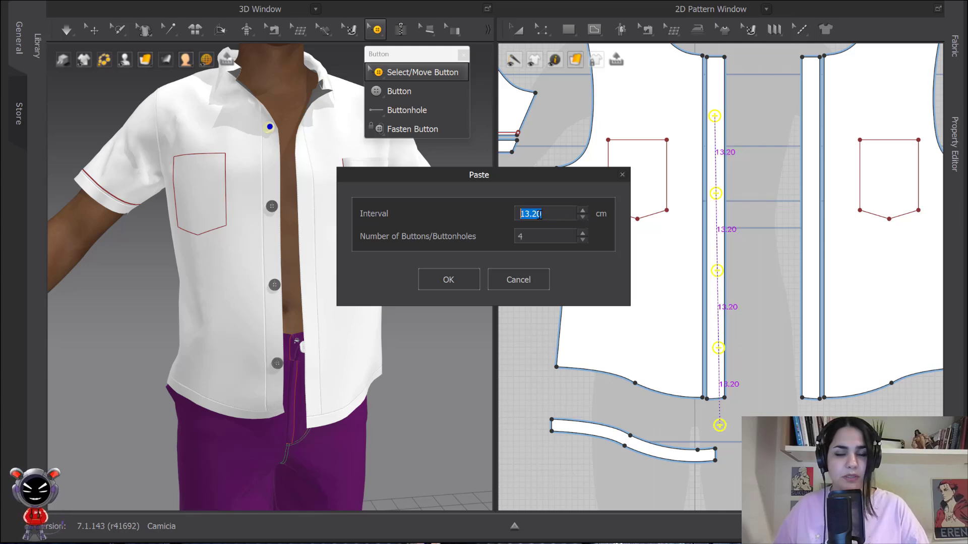
{"action": "left_click", "coordinate": [583, 218]}
{"action": "left_click", "coordinate": [583, 218]}
{"action": "left_click", "coordinate": [454, 280]}
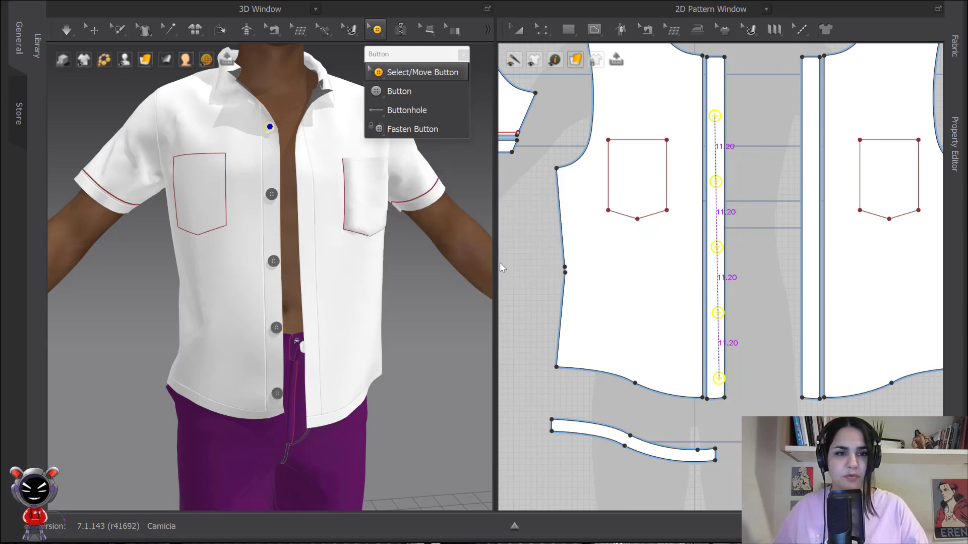
- Delete the top four buttons on the placket one by one, leaving only the lowest
{"action": "left_click", "coordinate": [479, 272]}
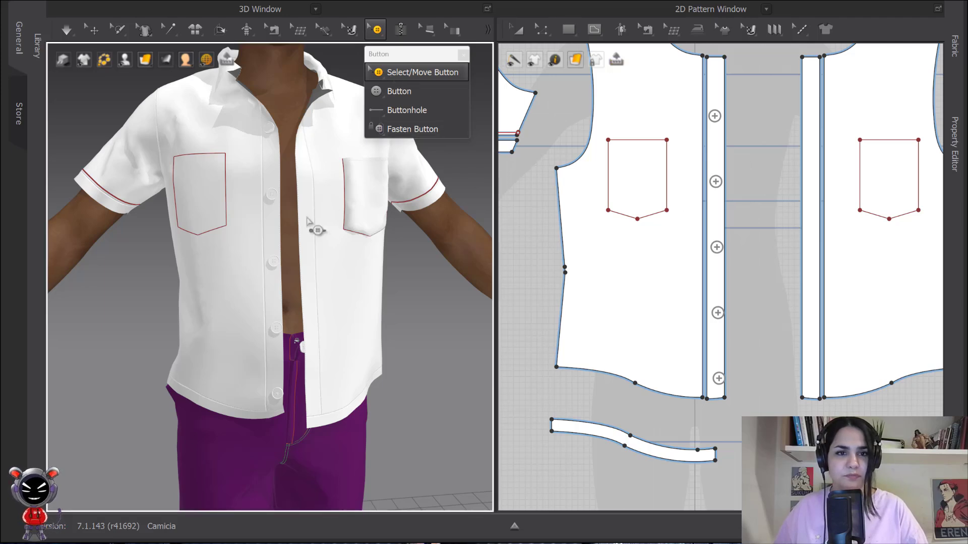
{"action": "left_click", "coordinate": [275, 133]}
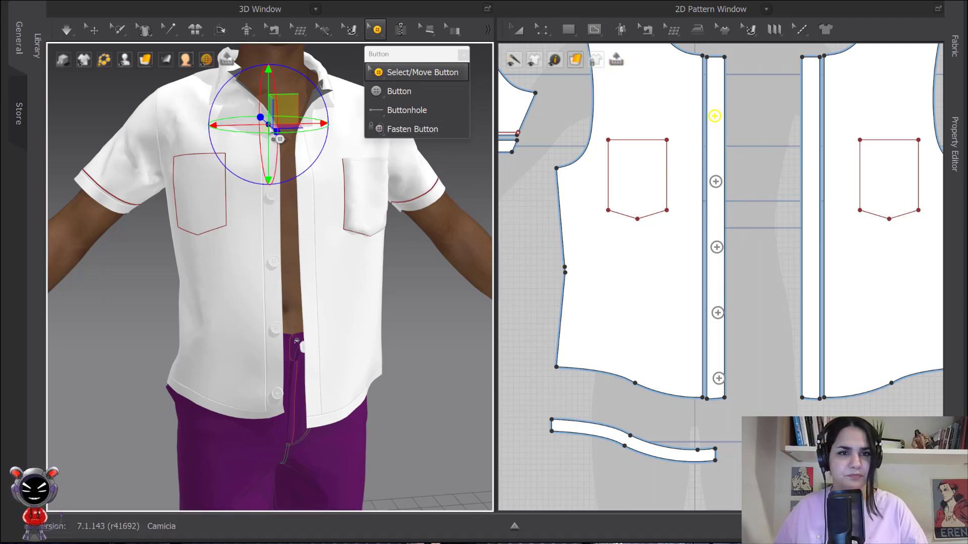
{"action": "right_click", "coordinate": [273, 132]}
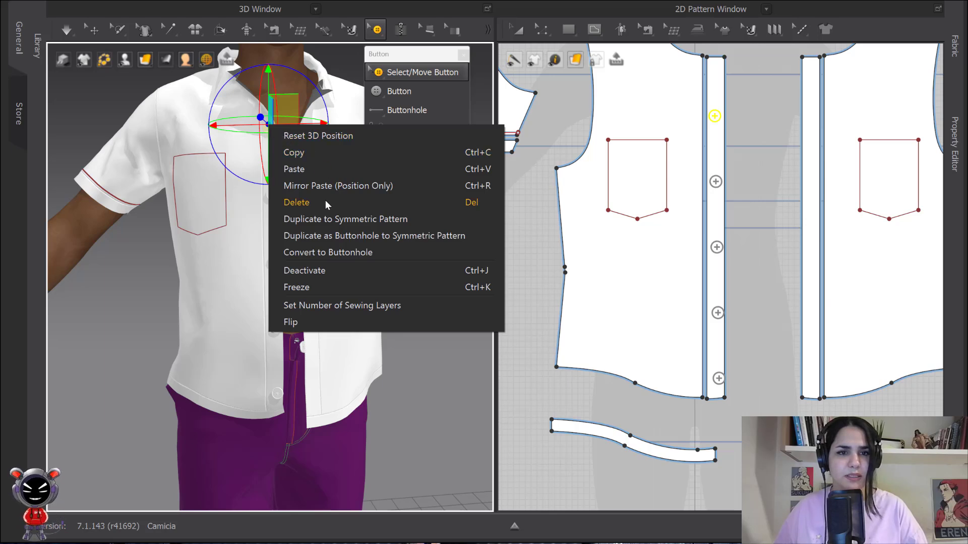
{"action": "left_click", "coordinate": [303, 202]}
{"action": "right_click", "coordinate": [273, 199]}
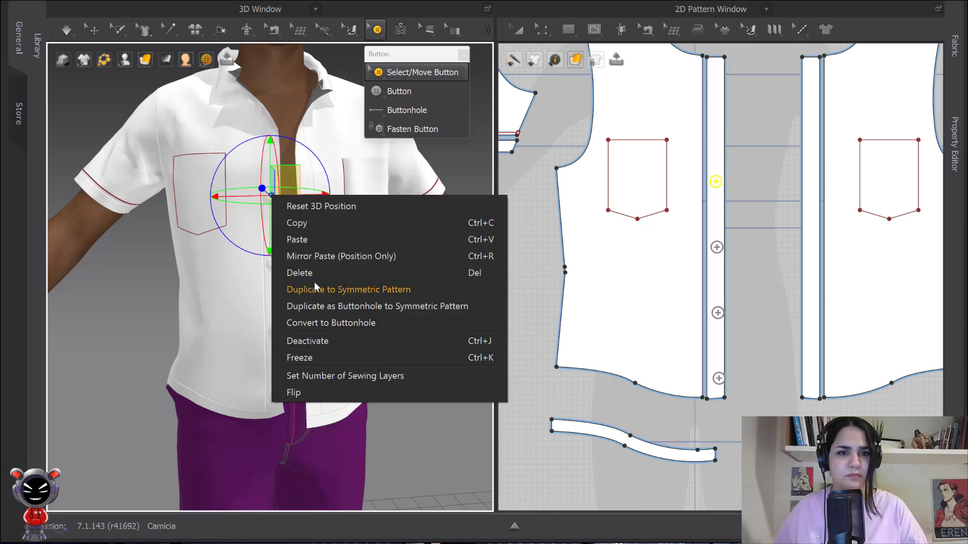
{"action": "left_click", "coordinate": [290, 271]}
{"action": "right_click", "coordinate": [272, 263]}
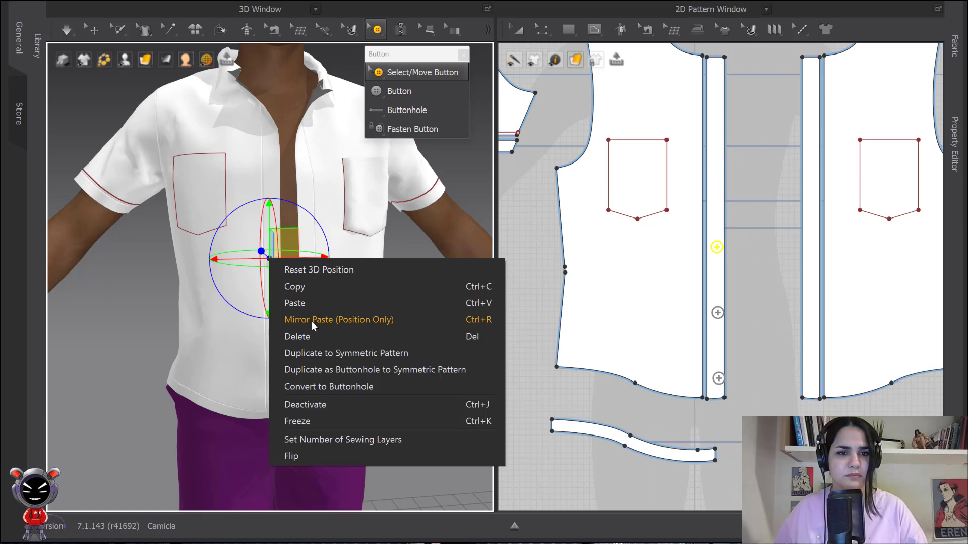
{"action": "left_click", "coordinate": [309, 337]}
{"action": "right_click", "coordinate": [275, 327]}
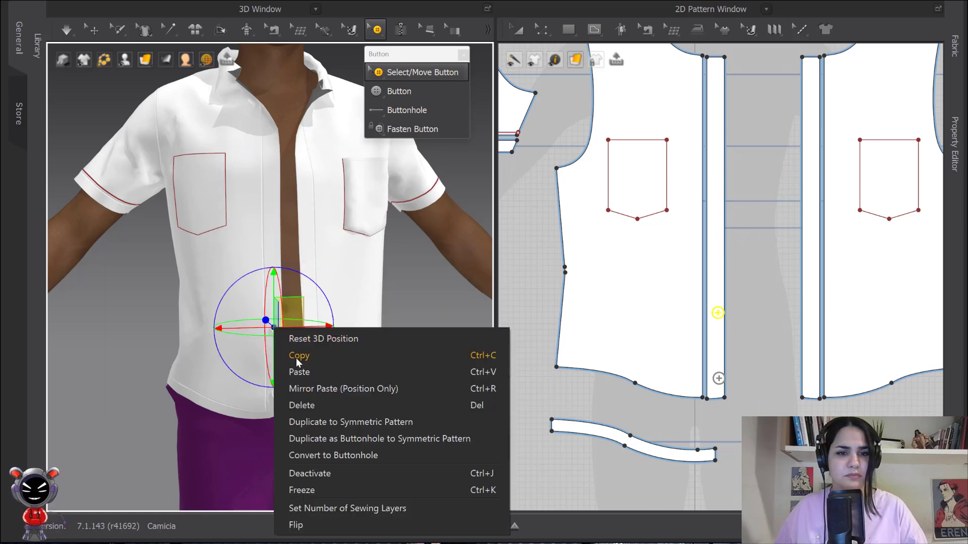
{"action": "left_click", "coordinate": [301, 405]}
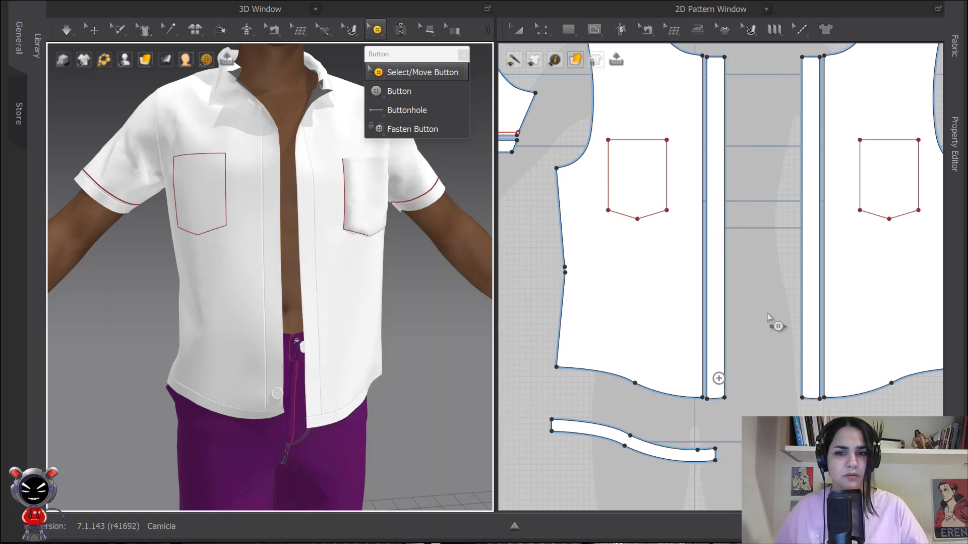
- Select the remaining buttons at the bottom of the placket in the 2D pattern and remove them
{"action": "middle_click_drag", "start_coordinate": [762, 291], "coordinate": [688, 228]}
{"action": "left_click_drag", "start_coordinate": [688, 190], "coordinate": [626, 348]}
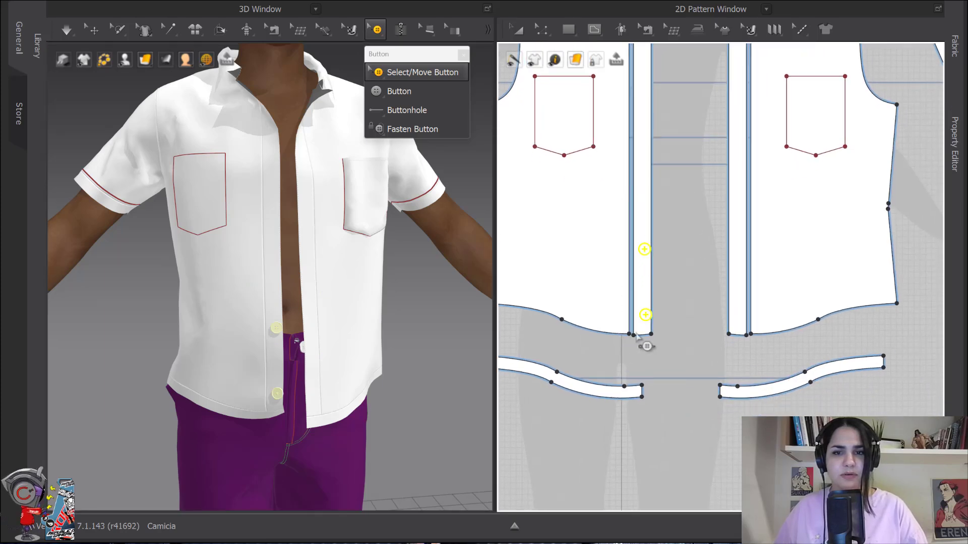
{"action": "right_click", "coordinate": [646, 251]}
{"action": "left_click", "coordinate": [688, 329]}
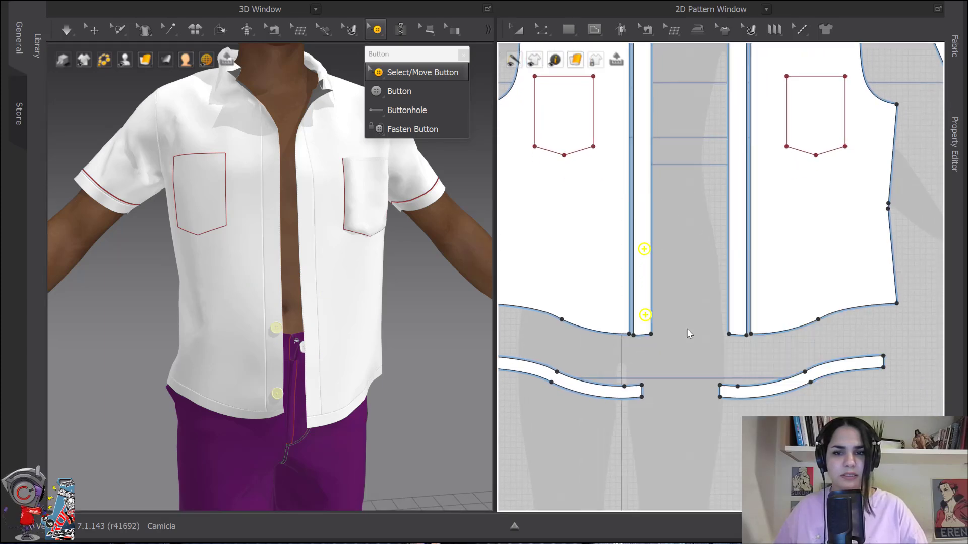
{"action": "middle_click_drag", "start_coordinate": [632, 185], "coordinate": [652, 283]}
- Place a new button near the top of the front placket in the 2D pattern
{"action": "left_click", "coordinate": [424, 92]}
{"action": "scroll", "coordinate": [666, 116], "scroll_direction": "up", "scroll_amount": 4}
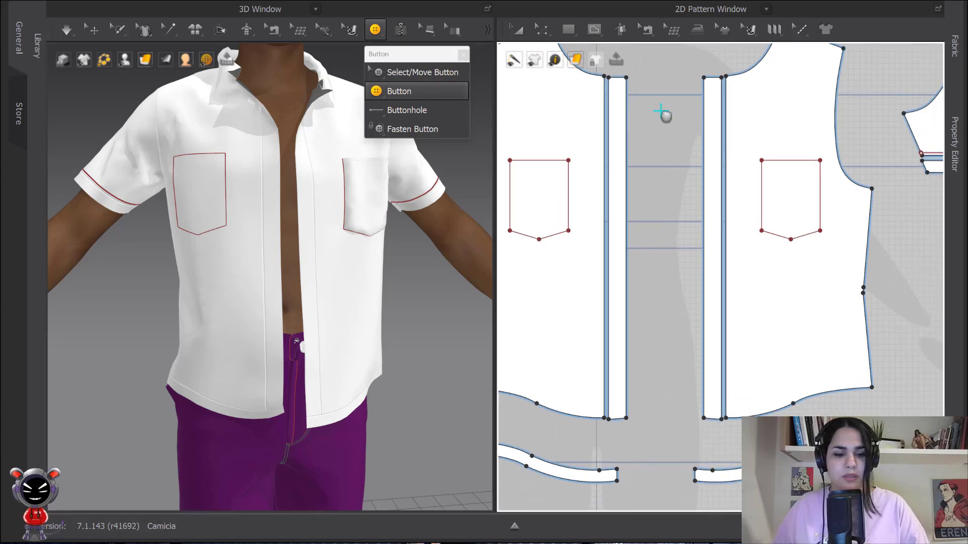
{"action": "middle_click_drag", "start_coordinate": [675, 120], "coordinate": [703, 109]}
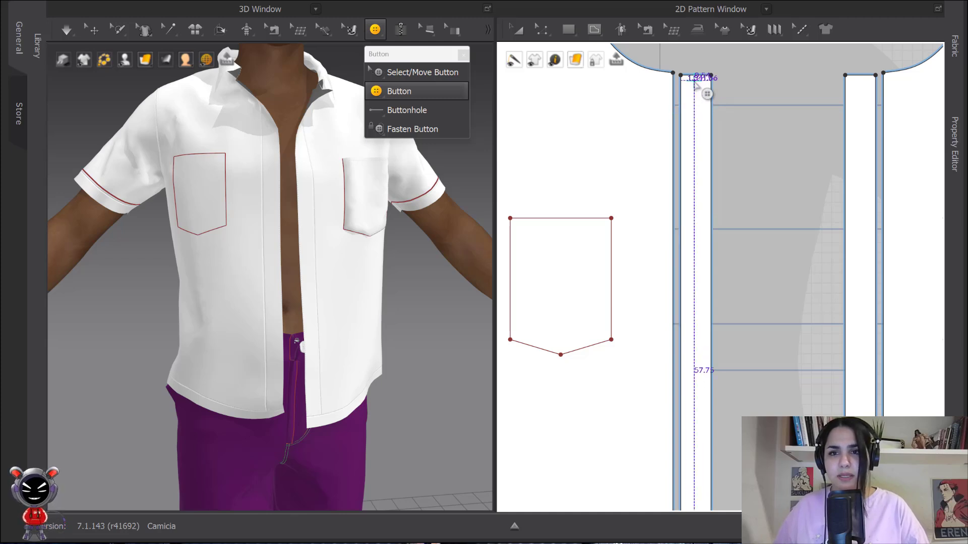
{"action": "scroll", "coordinate": [697, 130], "scroll_direction": "down", "scroll_amount": 1}
{"action": "middle_click_drag", "start_coordinate": [697, 130], "coordinate": [715, 147]}
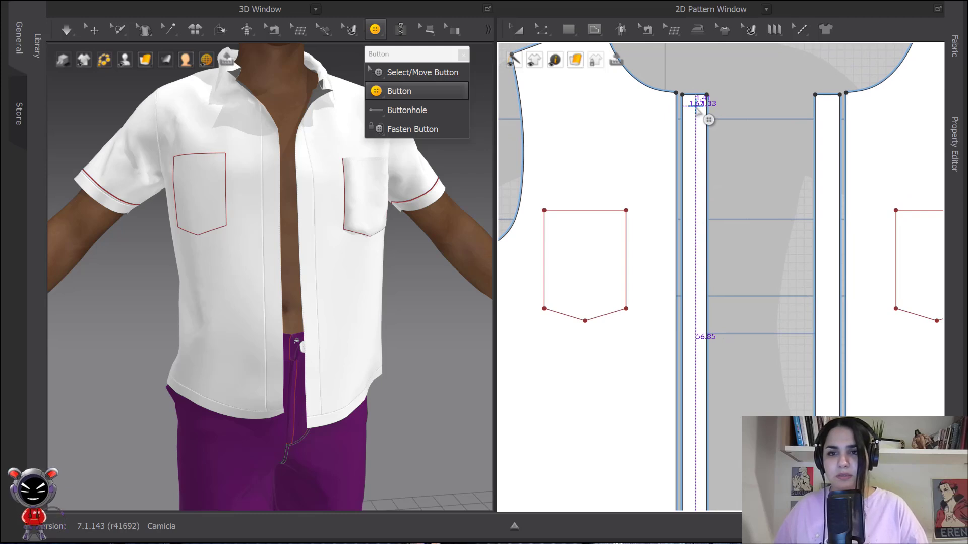
{"action": "left_click", "coordinate": [694, 109]}
- Move the new top button slightly higher on the placket
{"action": "left_click", "coordinate": [526, 36]}
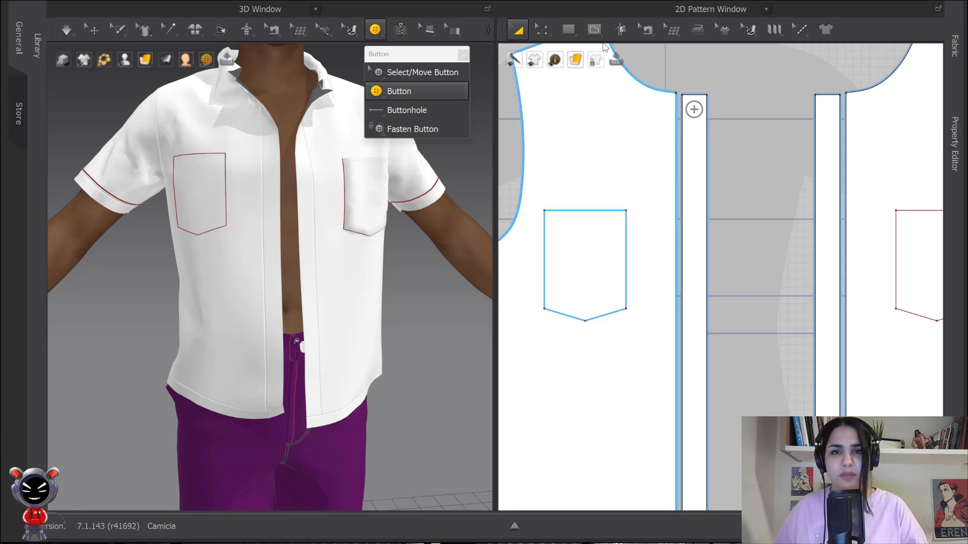
{"action": "left_click", "coordinate": [519, 32]}
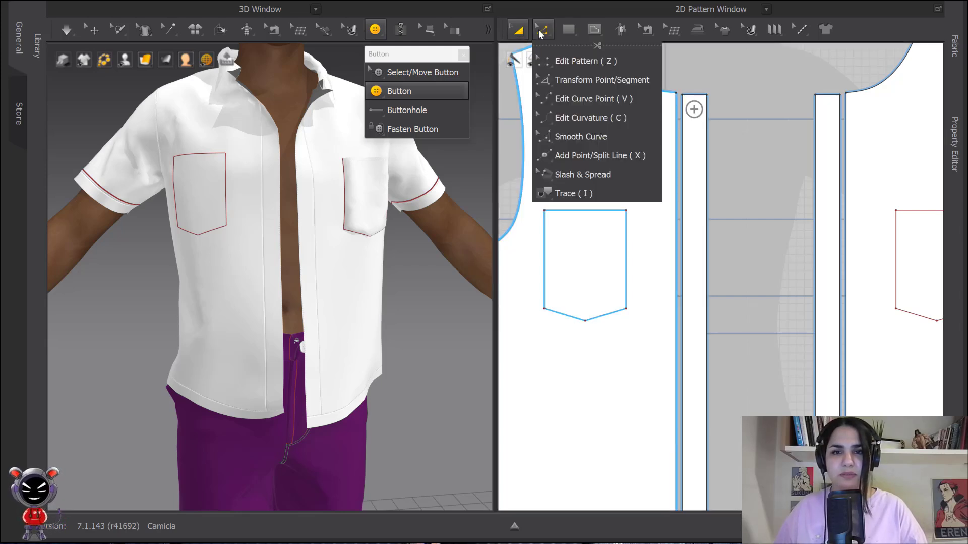
{"action": "left_click", "coordinate": [396, 70]}
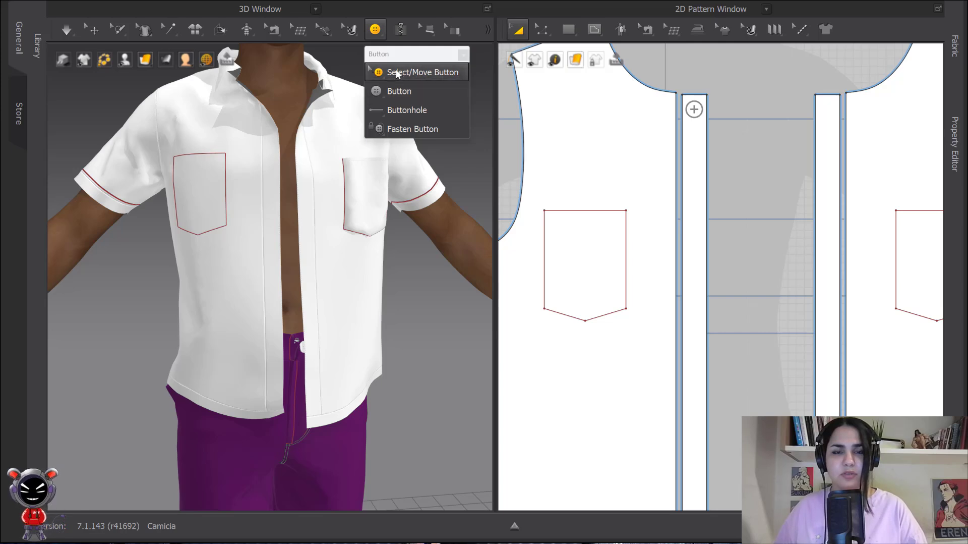
{"action": "left_click", "coordinate": [695, 107]}
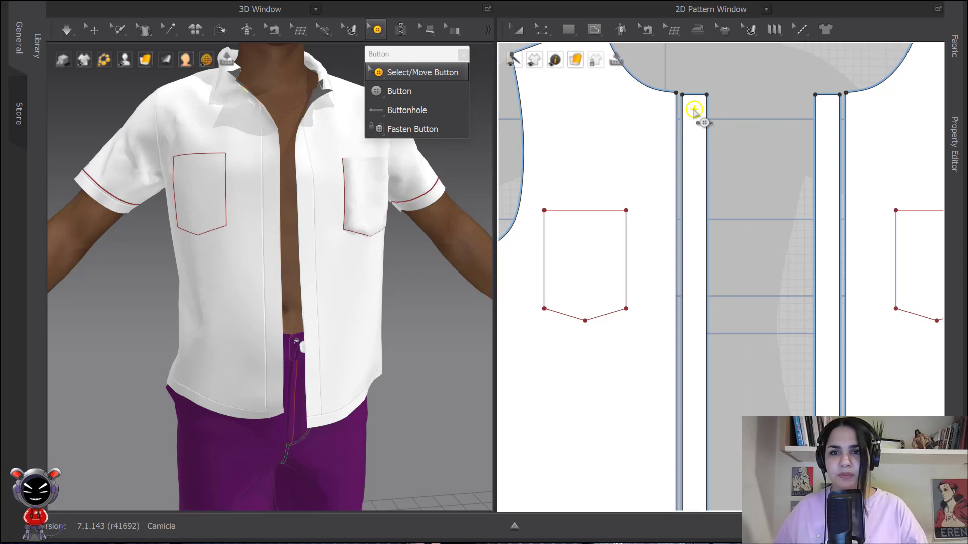
{"action": "middle_click_drag", "start_coordinate": [699, 105], "coordinate": [702, 83]}
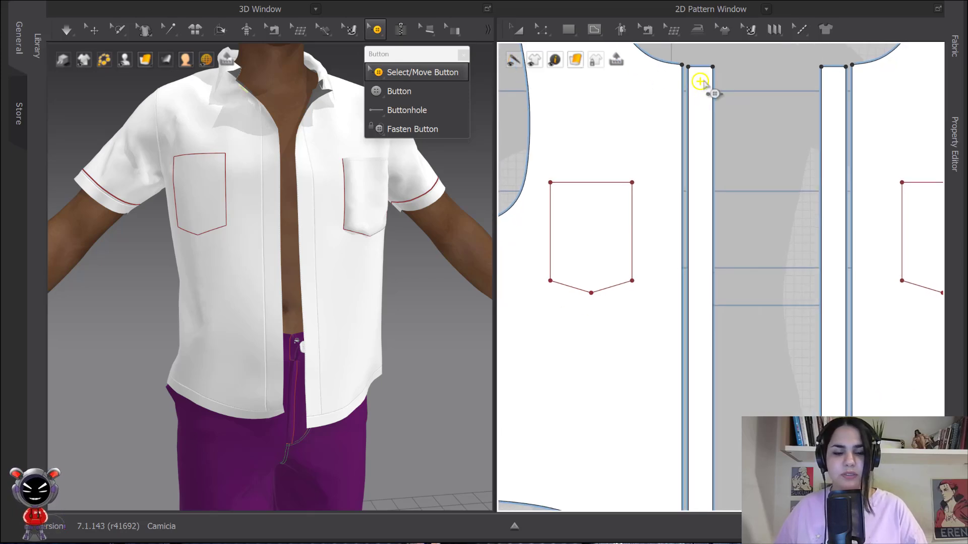
- Copy the top button down the placket as four pasted buttons at 12 cm intervals
{"action": "left_click_drag", "start_coordinate": [705, 84], "coordinate": [701, 198]}
{"action": "left_click", "coordinate": [702, 196]}
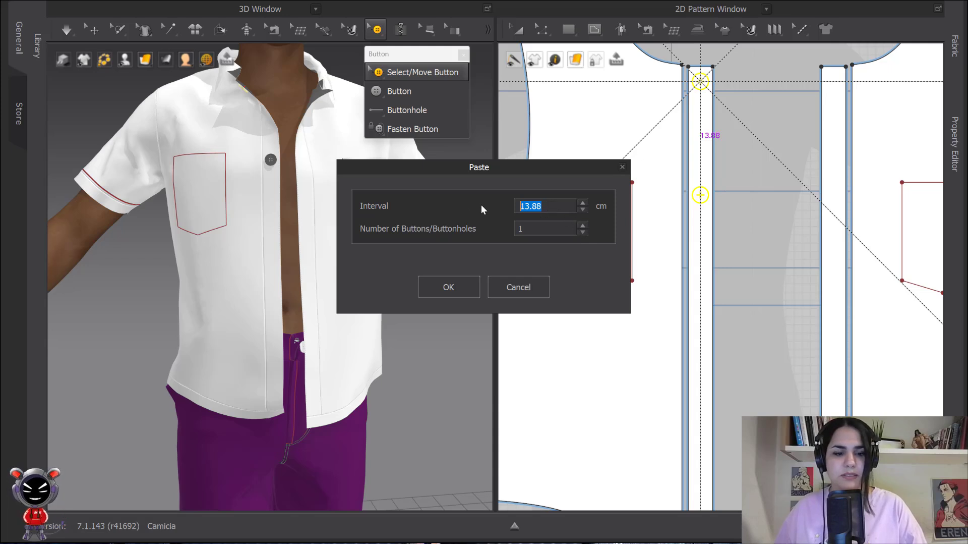
{"action": "type", "text": "12"}
{"action": "left_click", "coordinate": [583, 226]}
{"action": "left_click", "coordinate": [583, 226]}
{"action": "left_click", "coordinate": [583, 225]}
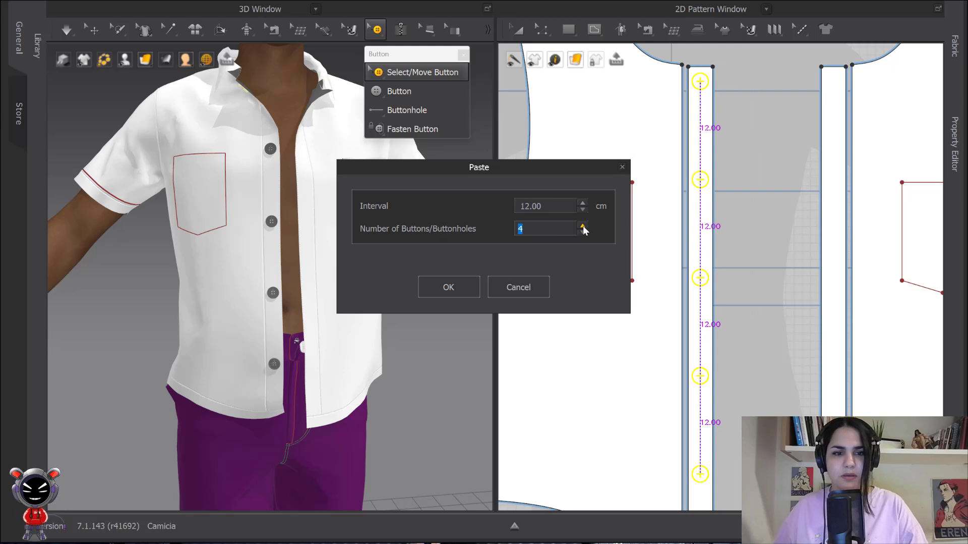
{"action": "left_click", "coordinate": [583, 226]}
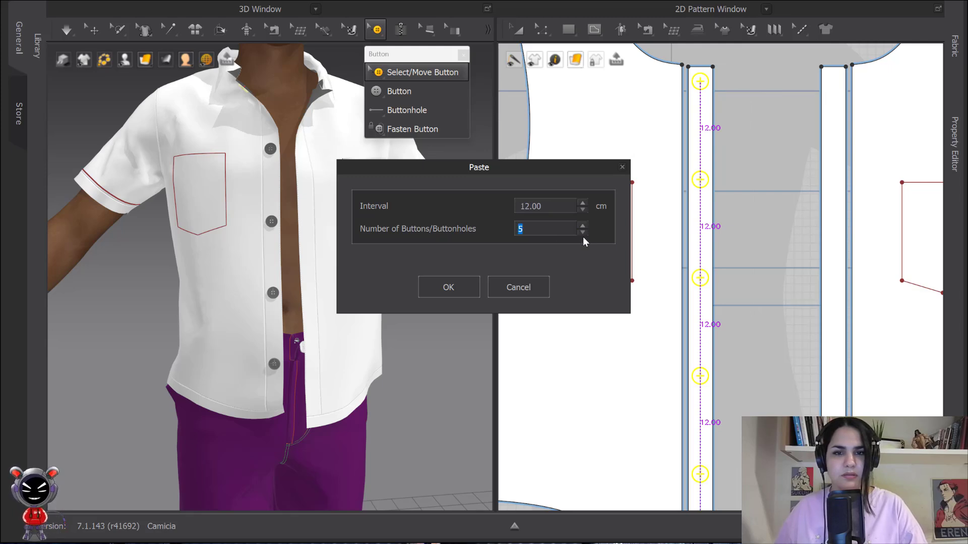
{"action": "left_click", "coordinate": [583, 232]}
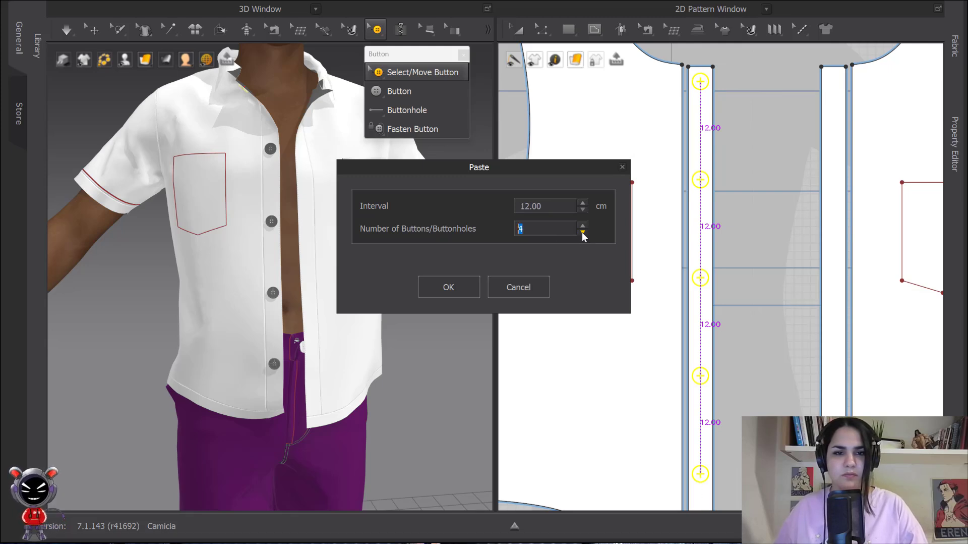
{"action": "left_click", "coordinate": [455, 288]}
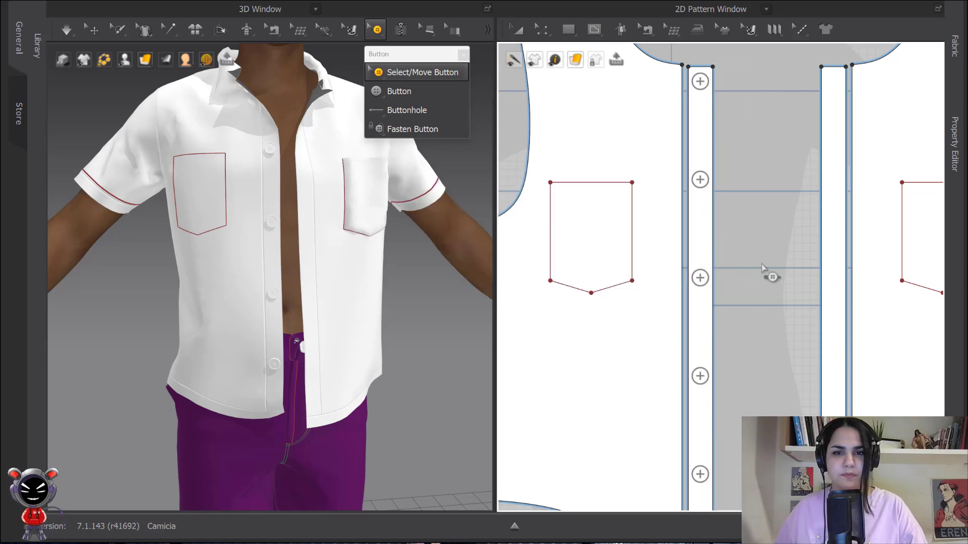
- Reposition the top button so it sits 1.5 cm below the placket's top edge
{"action": "scroll", "coordinate": [728, 229], "scroll_direction": "down", "scroll_amount": 3}
{"action": "scroll", "coordinate": [668, 255], "scroll_direction": "up", "scroll_amount": 4}
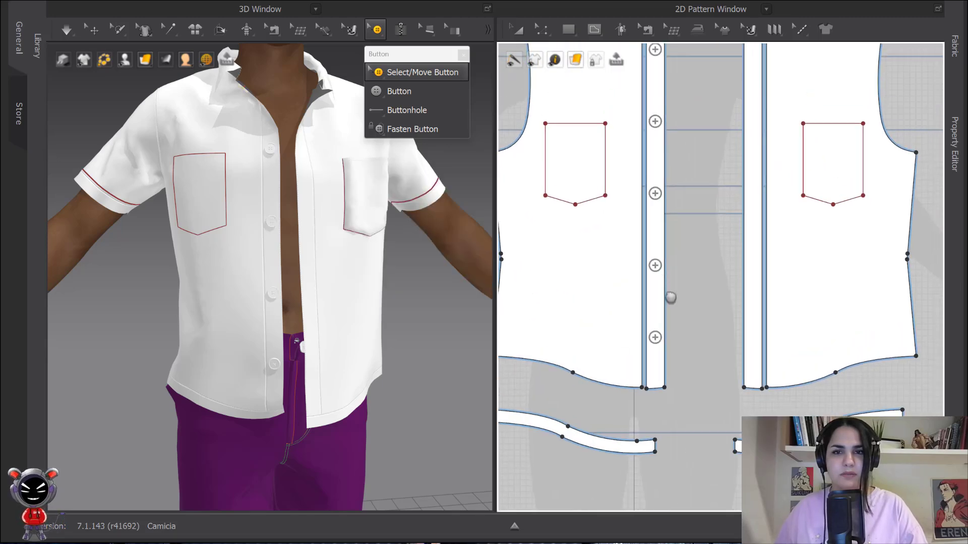
{"action": "scroll", "coordinate": [726, 177], "scroll_direction": "up", "scroll_amount": 5}
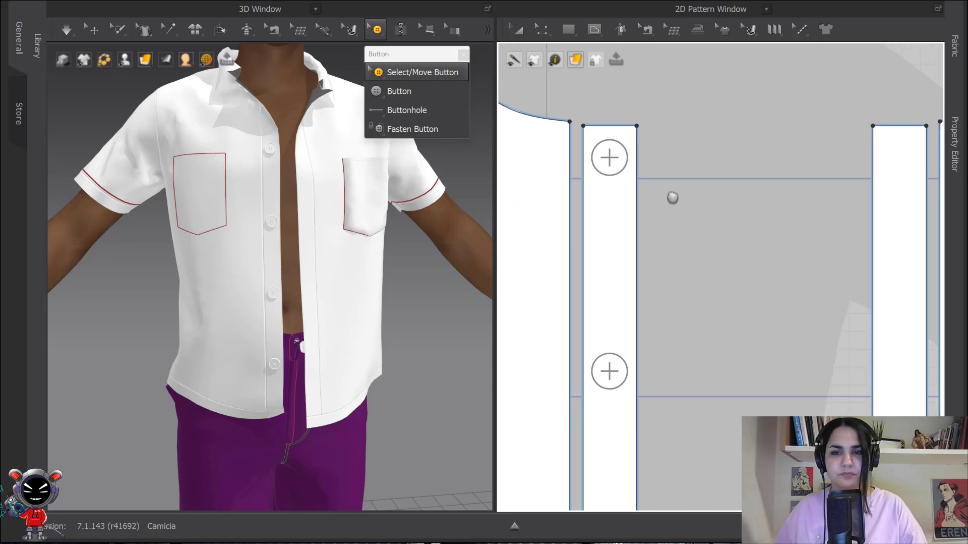
{"action": "key", "text": "a"}
{"action": "left_click", "coordinate": [607, 162]}
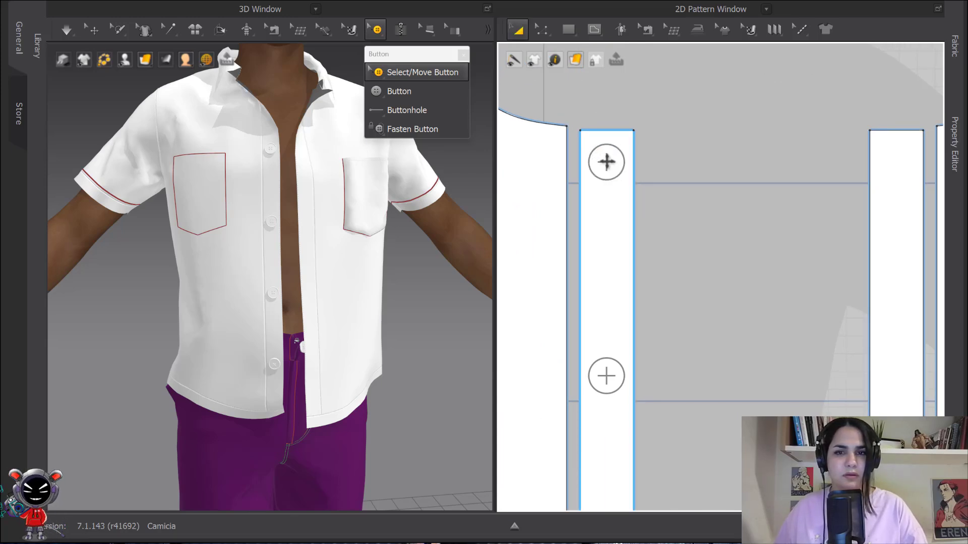
{"action": "left_click", "coordinate": [419, 71]}
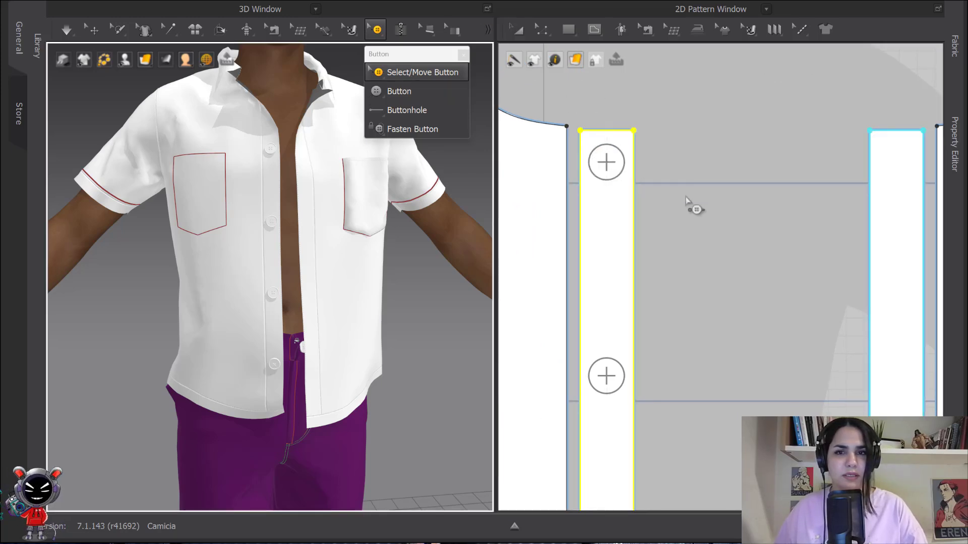
{"action": "left_click", "coordinate": [608, 162]}
{"action": "mouse_move", "coordinate": [610, 164]}
{"action": "left_mouse_down"}
{"action": "mouse_move", "coordinate": [617, 161]}
{"action": "mouse_move", "coordinate": [605, 176]}
{"action": "mouse_move", "coordinate": [607, 162]}
{"action": "left_mouse_up"}
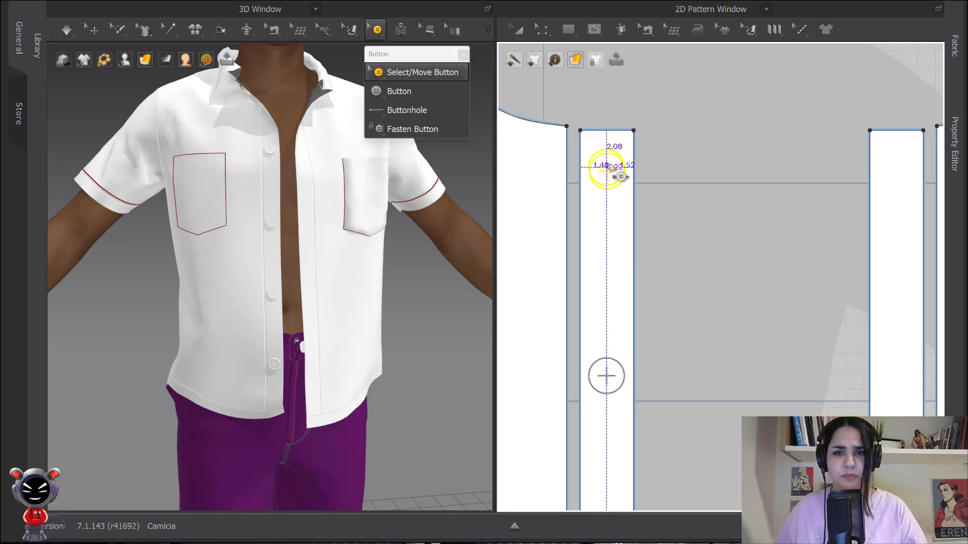
{"action": "scroll", "coordinate": [611, 165], "scroll_direction": "up", "scroll_amount": 1}
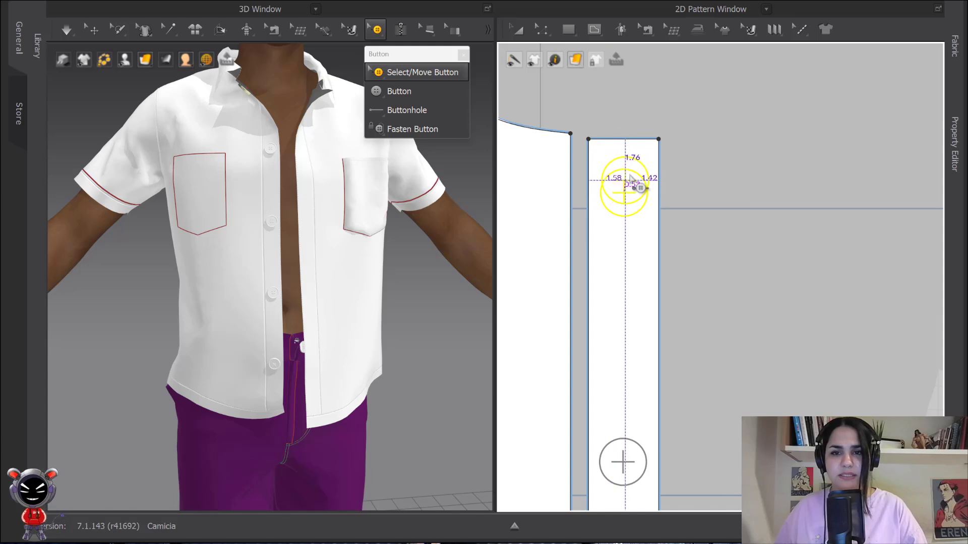
{"action": "mouse_move", "coordinate": [624, 189]}
{"action": "left_mouse_down"}
{"action": "mouse_move", "coordinate": [628, 162]}
{"action": "mouse_move", "coordinate": [628, 183]}
{"action": "left_mouse_up"}
{"action": "right_click", "coordinate": [628, 182]}
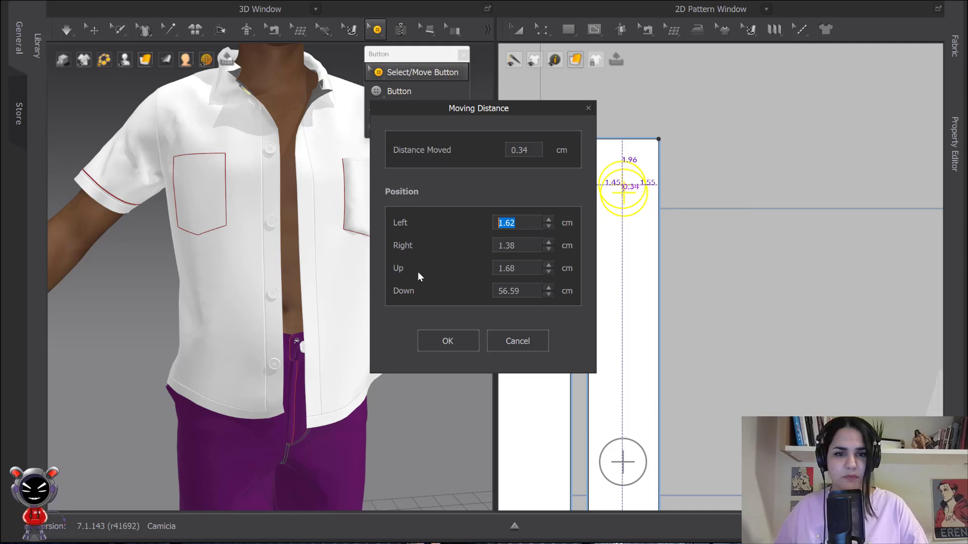
{"action": "double_click", "coordinate": [526, 267]}
{"action": "type", "text": "1.5"}
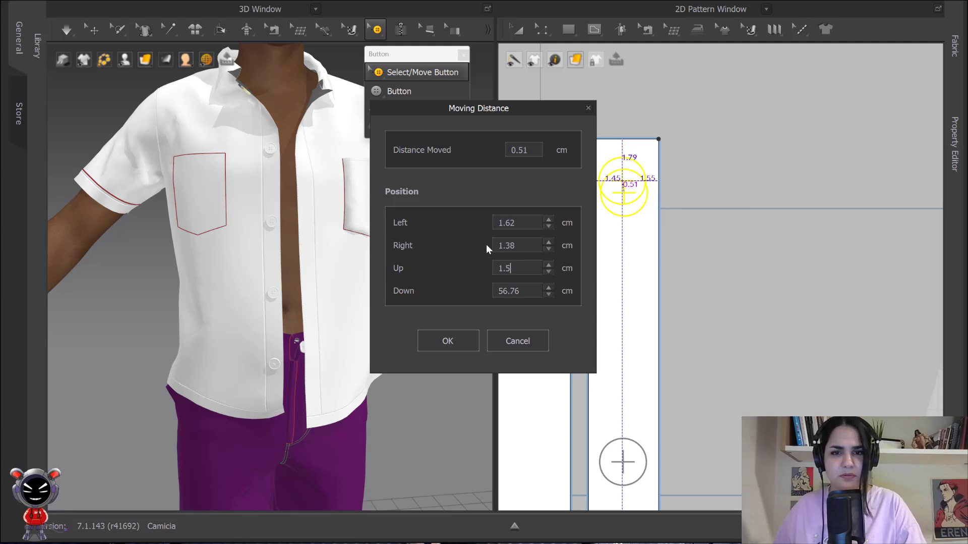
{"action": "left_click", "coordinate": [462, 348]}
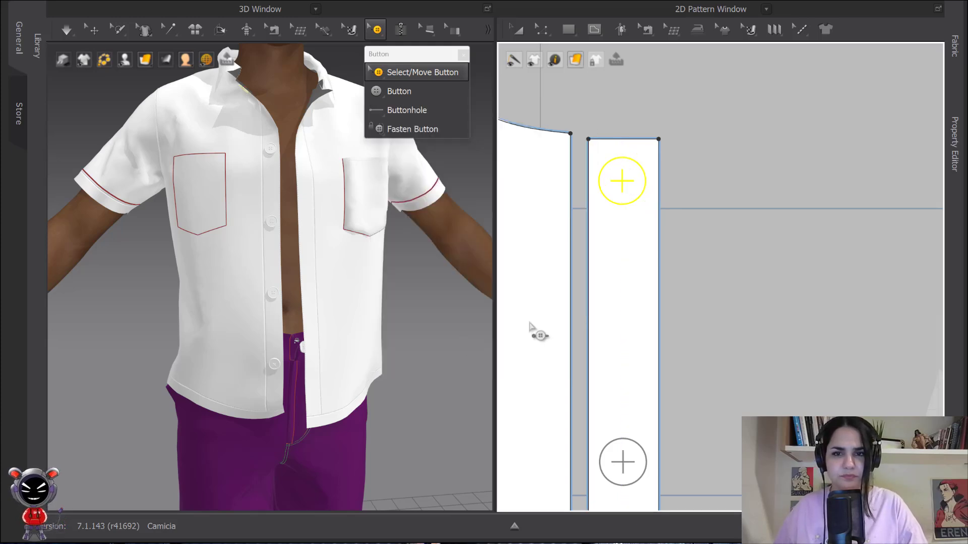
- Add a buttonhole at the top of the opposite placket, 1.5 cm below its top edge
{"action": "scroll", "coordinate": [654, 212], "scroll_direction": "down", "scroll_amount": 5}
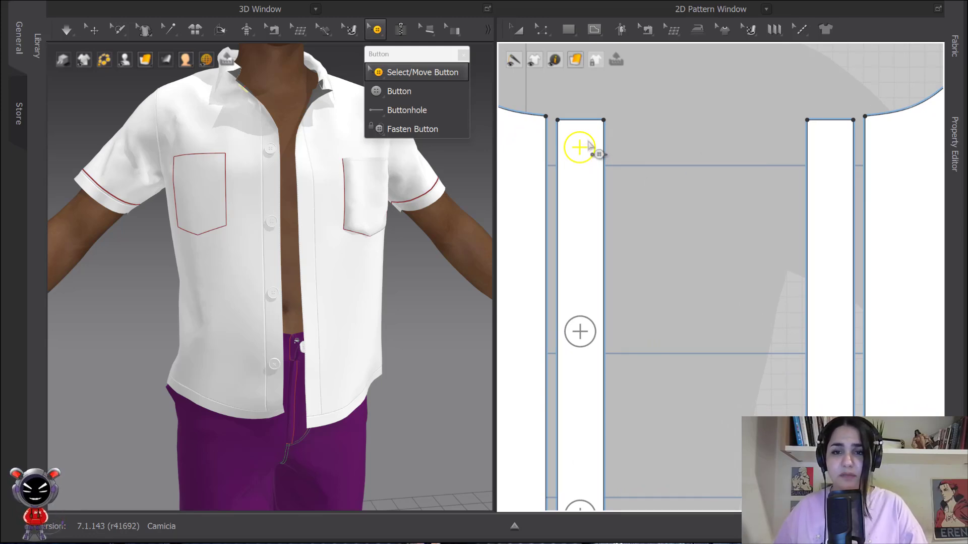
{"action": "left_click", "coordinate": [403, 110]}
{"action": "middle_click_drag", "start_coordinate": [834, 148], "coordinate": [766, 134]}
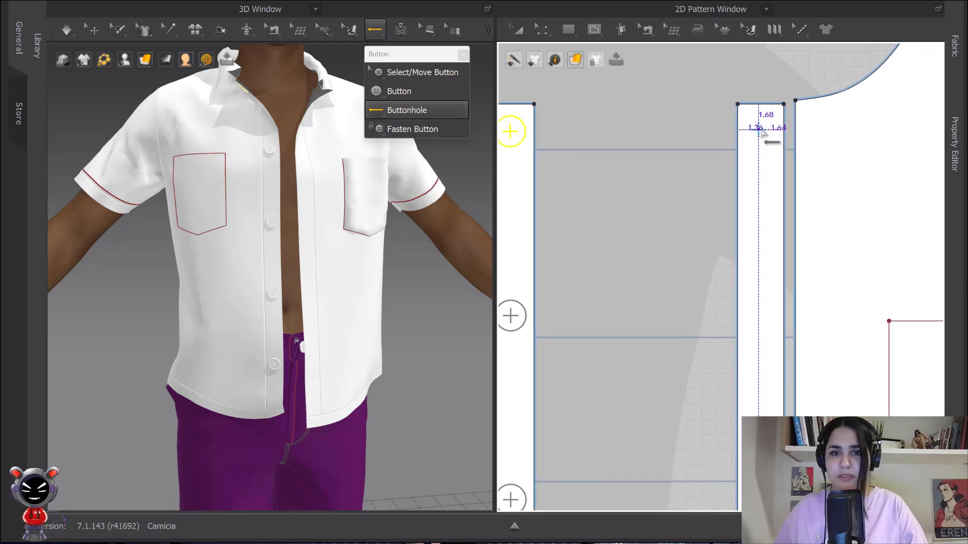
{"action": "right_click", "coordinate": [764, 133]}
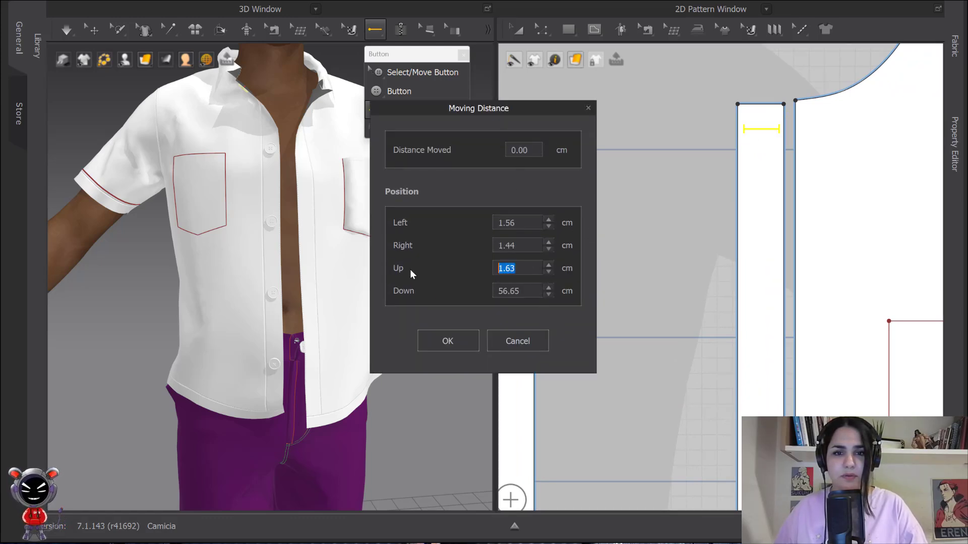
{"action": "type", "text": "1.5"}
{"action": "left_click", "coordinate": [448, 340]}
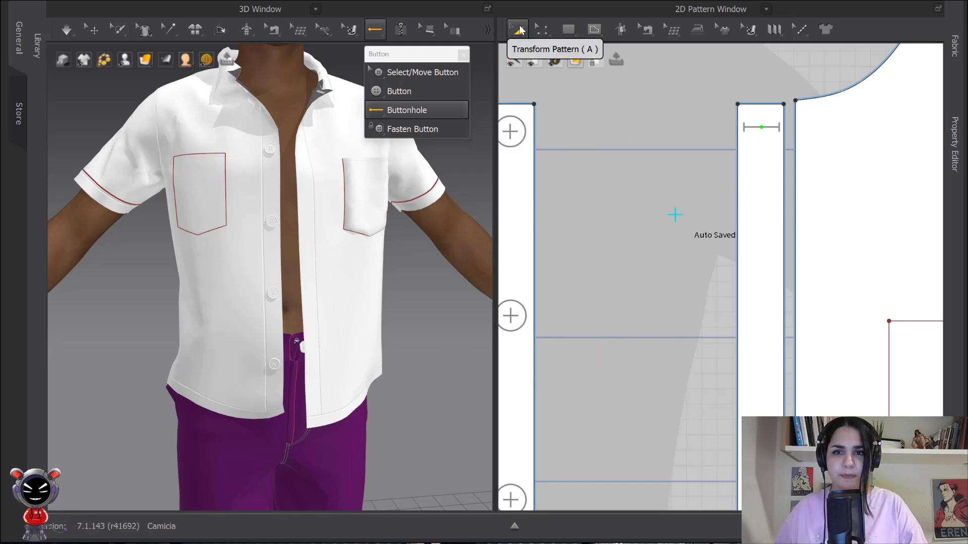
- Paste copies of the top buttonhole down the placket at 12 cm intervals to match the buttons
{"action": "left_click", "coordinate": [414, 72]}
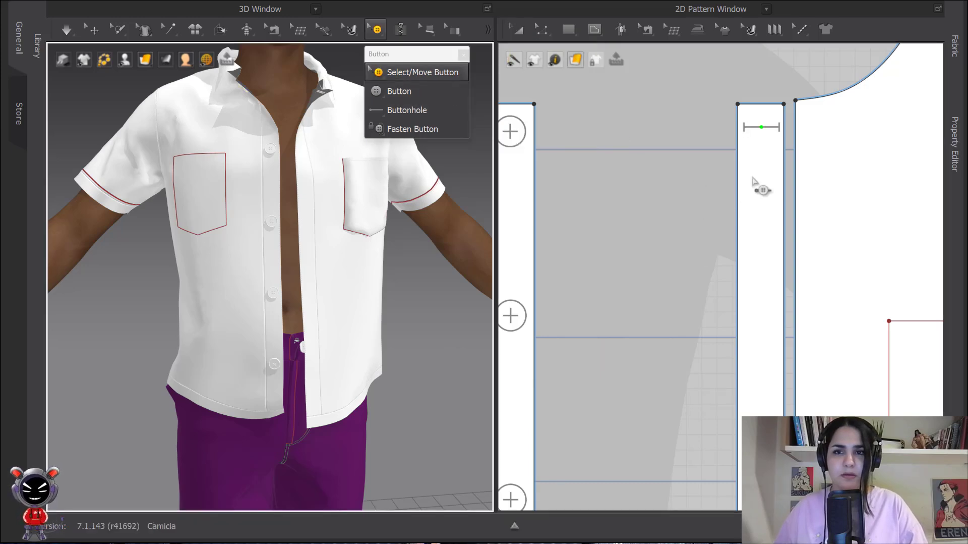
{"action": "left_click", "coordinate": [761, 126]}
{"action": "scroll", "coordinate": [772, 136], "scroll_direction": "down", "scroll_amount": 2}
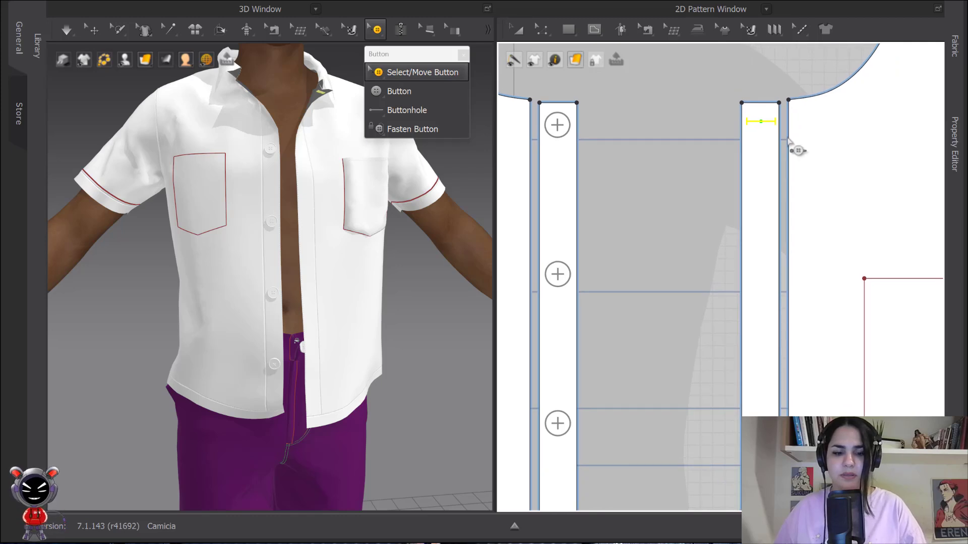
{"action": "left_click_drag", "start_coordinate": [762, 127], "coordinate": [760, 279]}
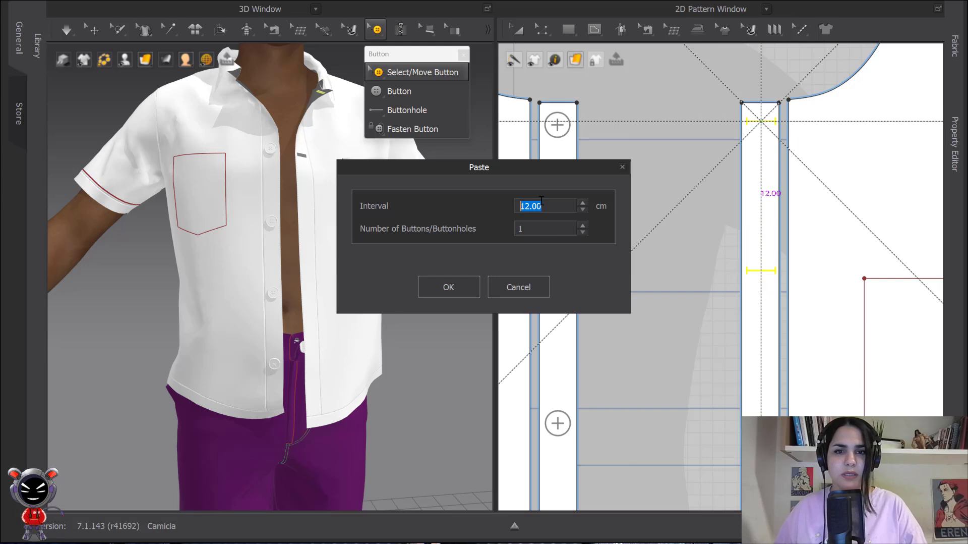
{"action": "left_click", "coordinate": [583, 227]}
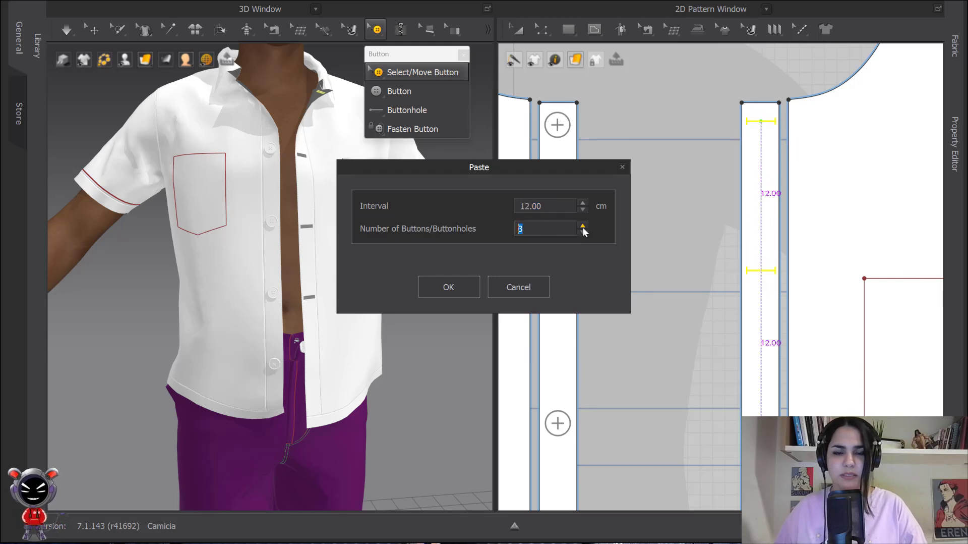
{"action": "left_click", "coordinate": [466, 289]}
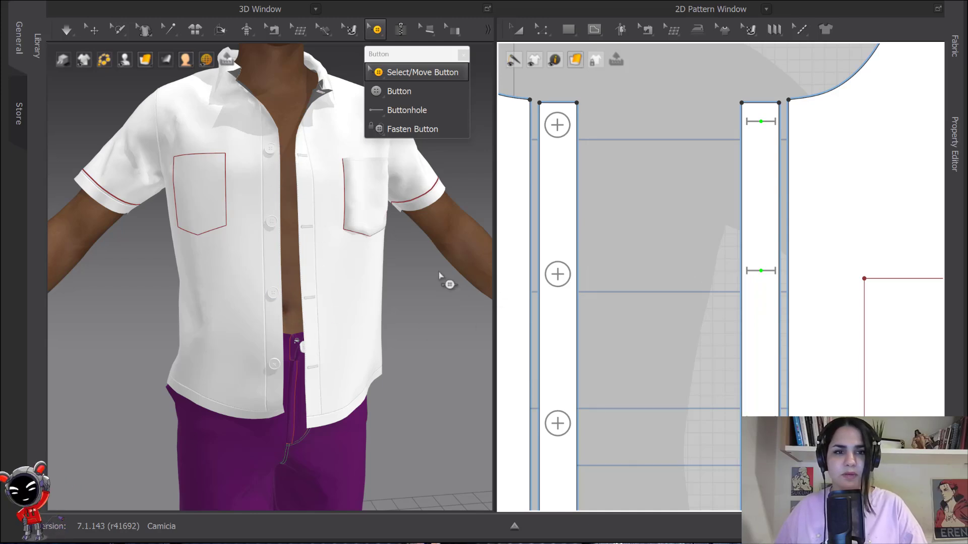
- Fasten the top two buttons to their matching buttonholes across the plackets
{"action": "scroll", "coordinate": [679, 240], "scroll_direction": "down", "scroll_amount": 4}
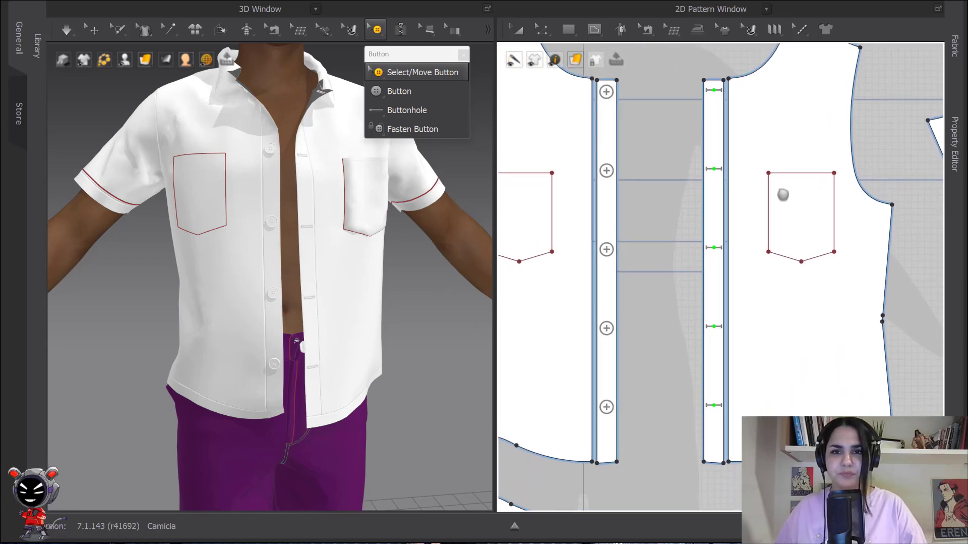
{"action": "left_click", "coordinate": [402, 131]}
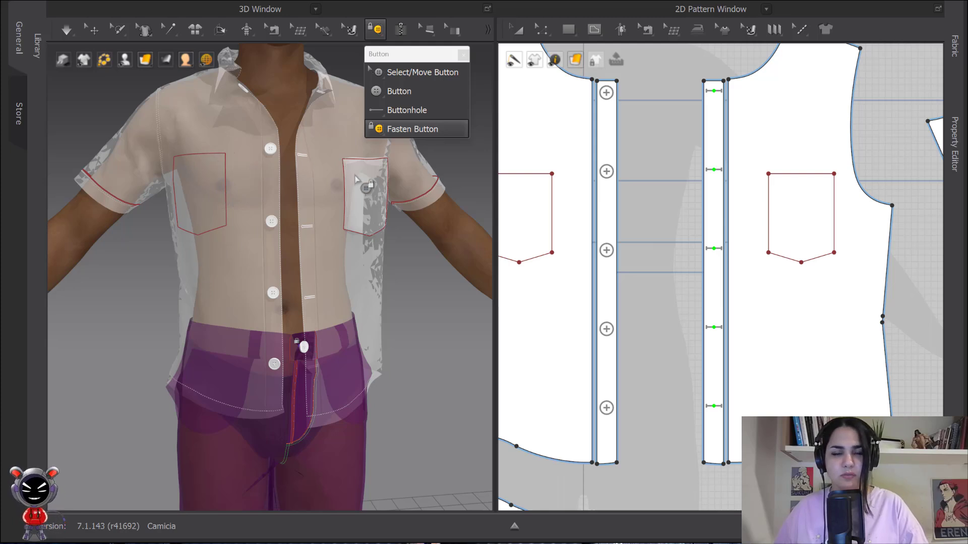
{"action": "scroll", "coordinate": [348, 339], "scroll_direction": "up", "scroll_amount": 5}
{"action": "middle_click_drag", "start_coordinate": [352, 250], "coordinate": [347, 403]}
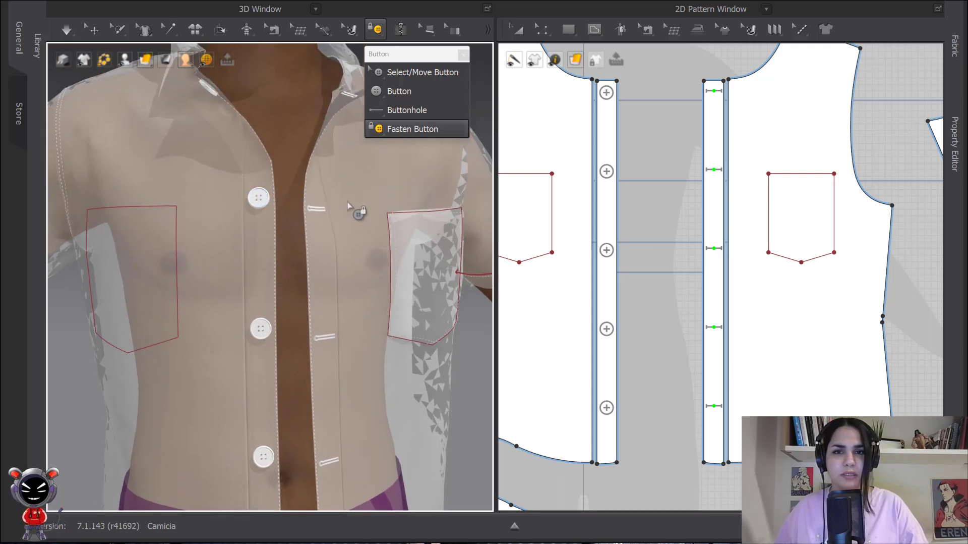
{"action": "middle_click_drag", "start_coordinate": [203, 88], "coordinate": [147, 144]}
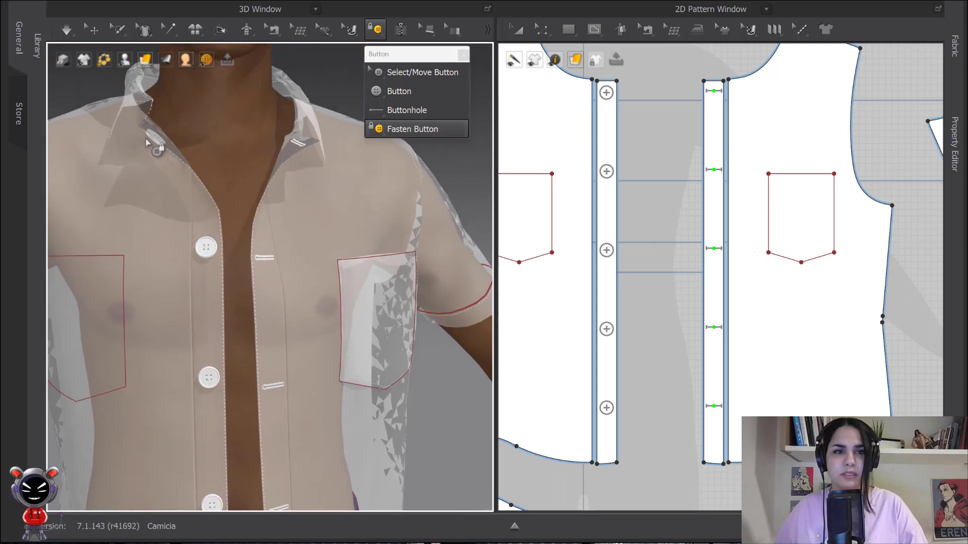
{"action": "middle_click_drag", "start_coordinate": [683, 188], "coordinate": [676, 201]}
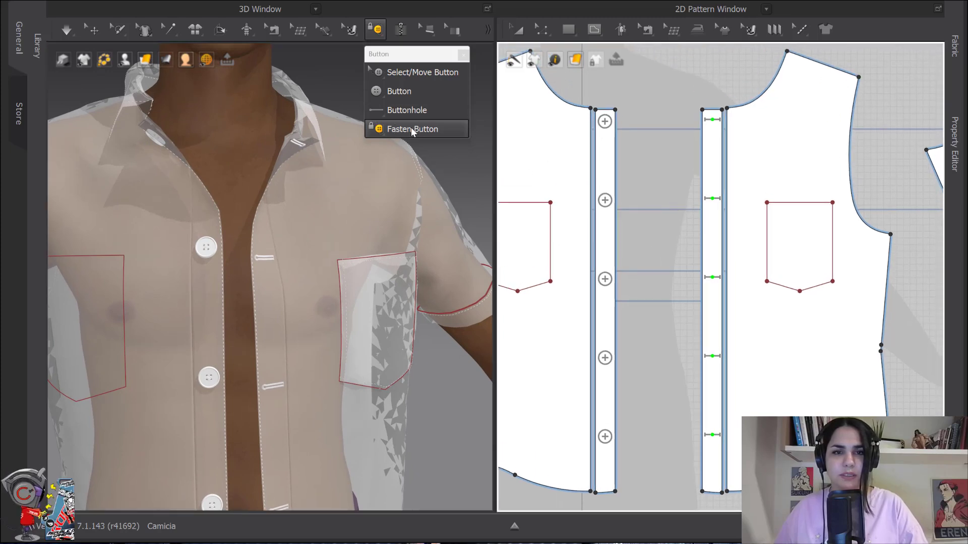
{"action": "left_click", "coordinate": [604, 121]}
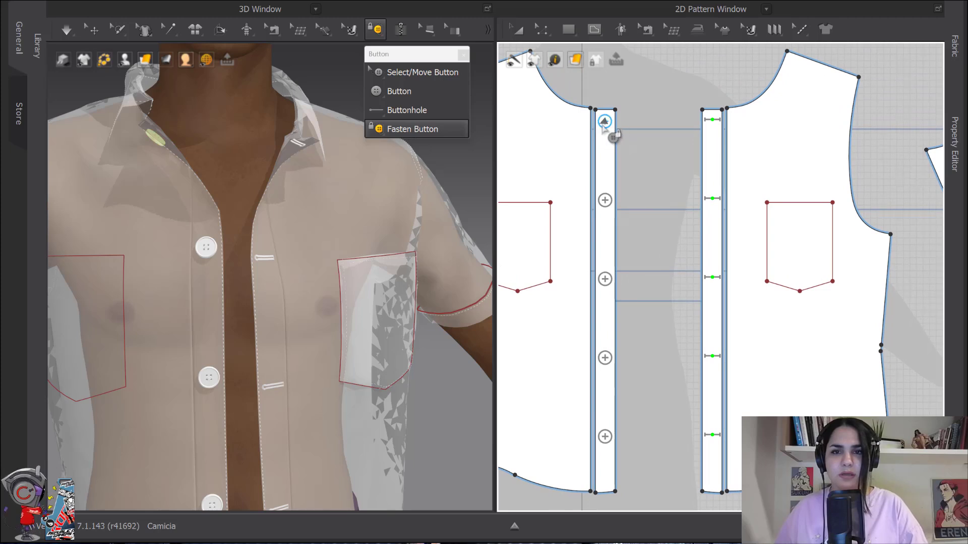
{"action": "left_click", "coordinate": [716, 123]}
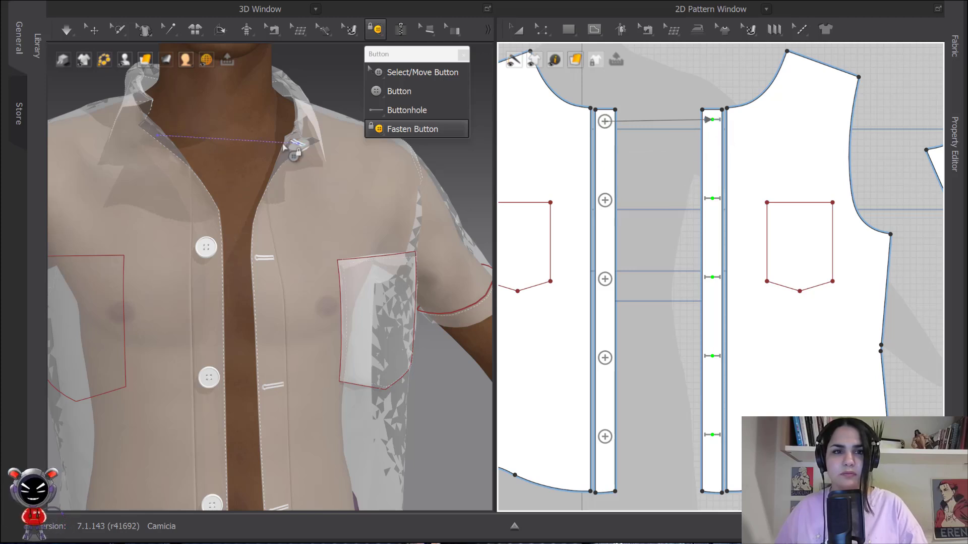
{"action": "left_click", "coordinate": [606, 200]}
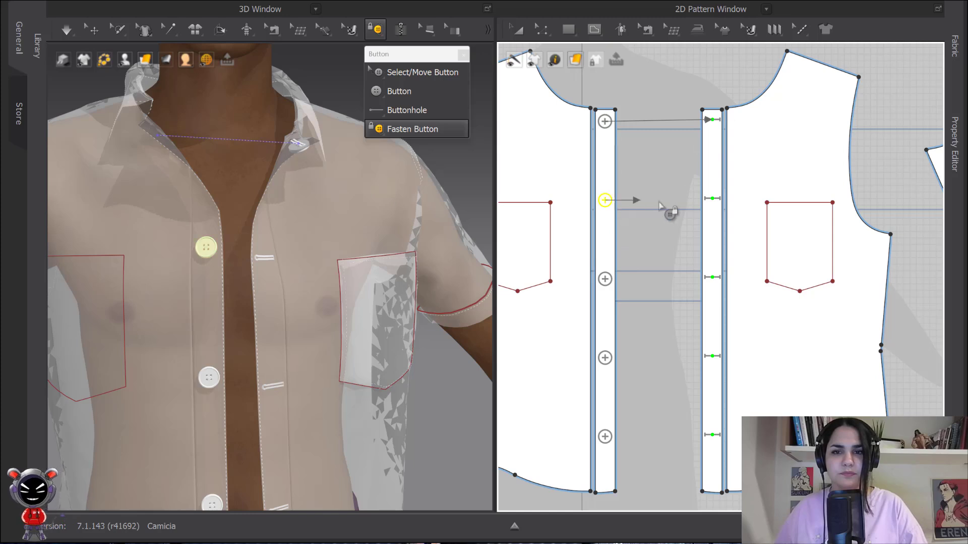
{"action": "left_click", "coordinate": [718, 198]}
- Fasten the remaining three buttons to their matching buttonholes and return to button selection
{"action": "right_click_drag", "start_coordinate": [682, 264], "coordinate": [643, 173]}
{"action": "left_click", "coordinate": [595, 168]}
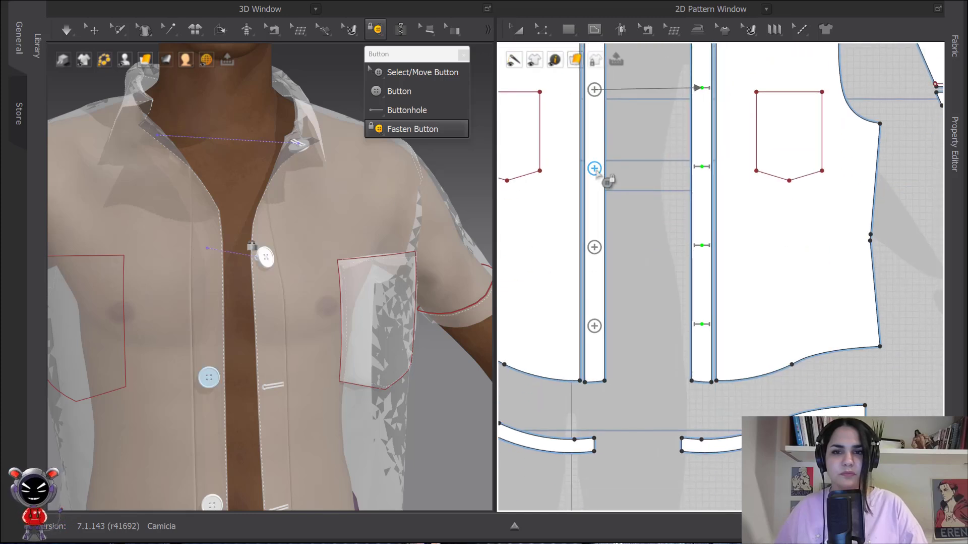
{"action": "left_click", "coordinate": [701, 167]}
{"action": "left_click", "coordinate": [595, 247]}
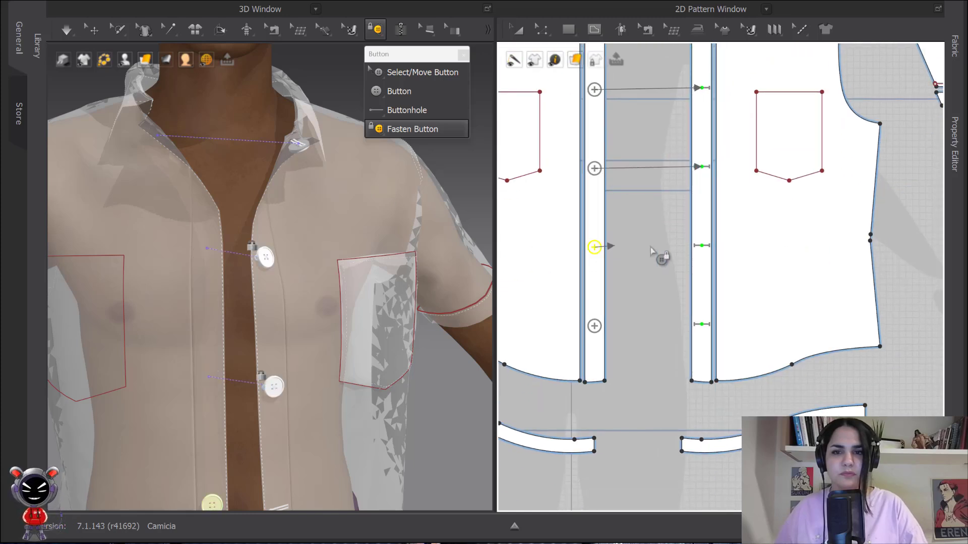
{"action": "left_click", "coordinate": [707, 247]}
{"action": "left_click", "coordinate": [595, 325]}
{"action": "left_click", "coordinate": [703, 324]}
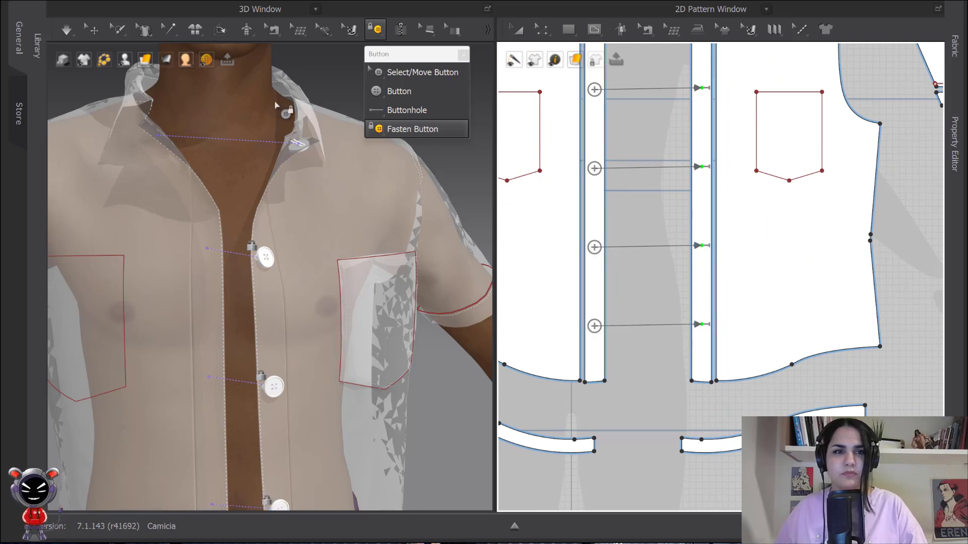
{"action": "left_click", "coordinate": [422, 72]}
{"action": "scroll", "coordinate": [273, 166], "scroll_direction": "down", "scroll_amount": 3}
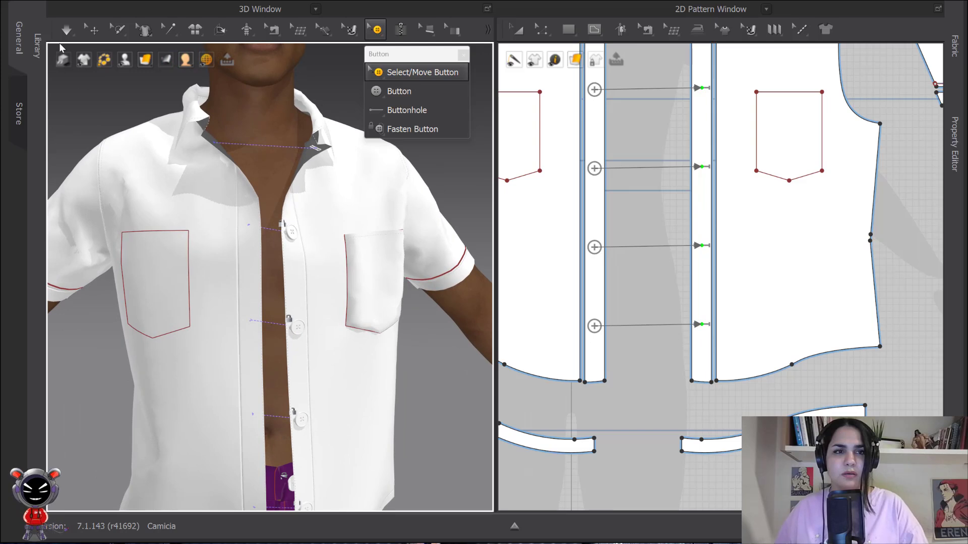
- Run the simulation to drape the shirt with its buttons fastened, then stop it
{"action": "left_click", "coordinate": [66, 30]}
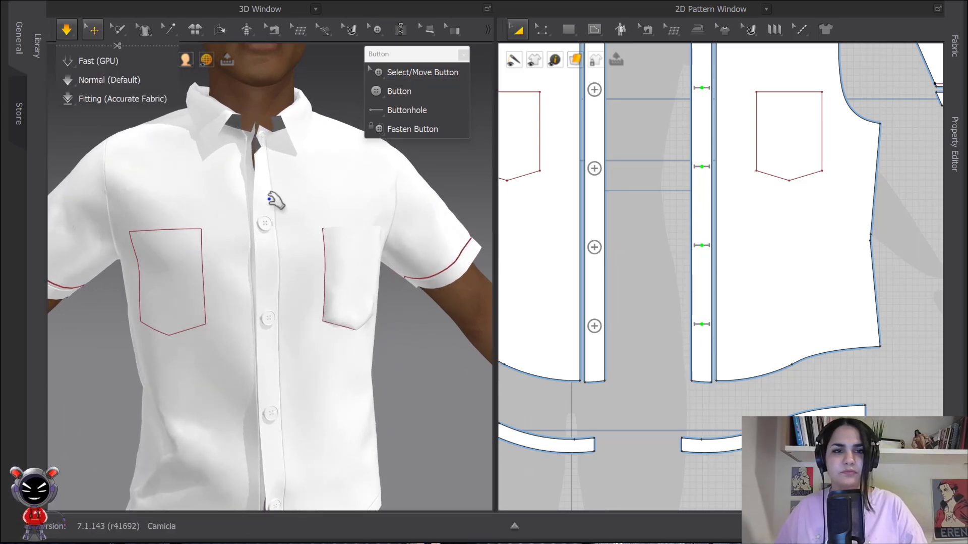
{"action": "scroll", "coordinate": [282, 131], "scroll_direction": "up", "scroll_amount": 3}
{"action": "scroll", "coordinate": [282, 131], "scroll_direction": "up", "scroll_amount": 2}
{"action": "middle_click_drag", "start_coordinate": [283, 131], "coordinate": [293, 223]}
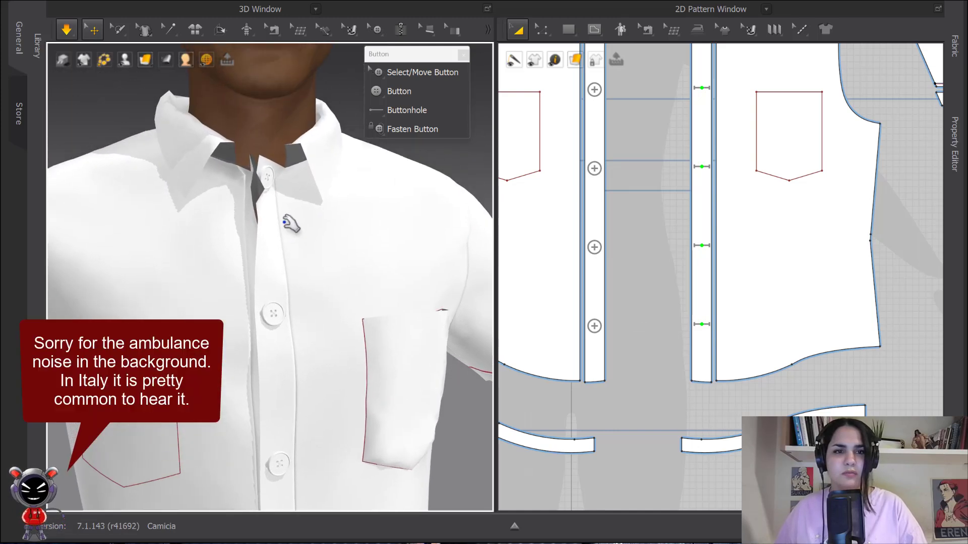
{"action": "key", "text": "space"}
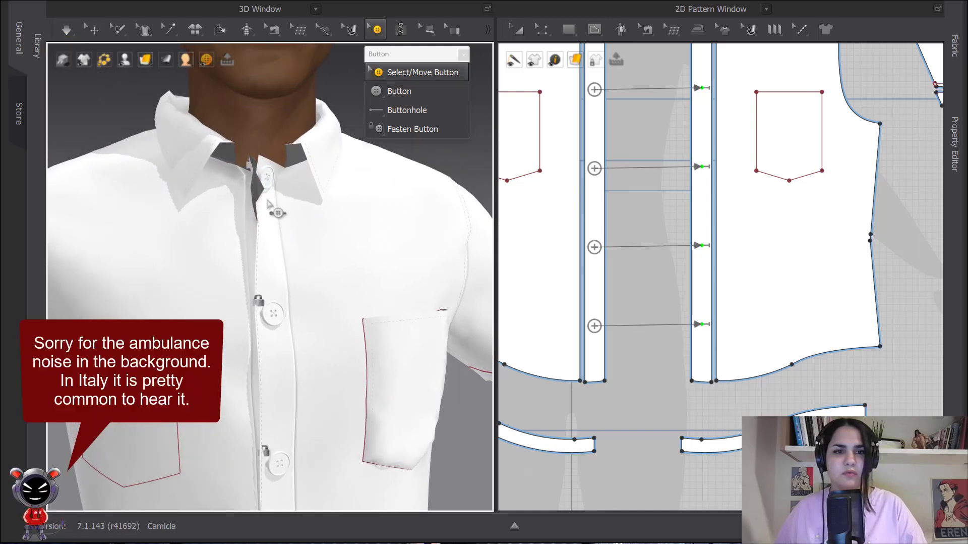
- Move the top button away from the collar in the 3D view and deactivate it
{"action": "left_click", "coordinate": [93, 29]}
{"action": "scroll", "coordinate": [298, 194], "scroll_direction": "up", "scroll_amount": 2}
{"action": "middle_click_drag", "start_coordinate": [298, 194], "coordinate": [304, 216]}
{"action": "right_click_drag", "start_coordinate": [304, 216], "coordinate": [308, 229]}
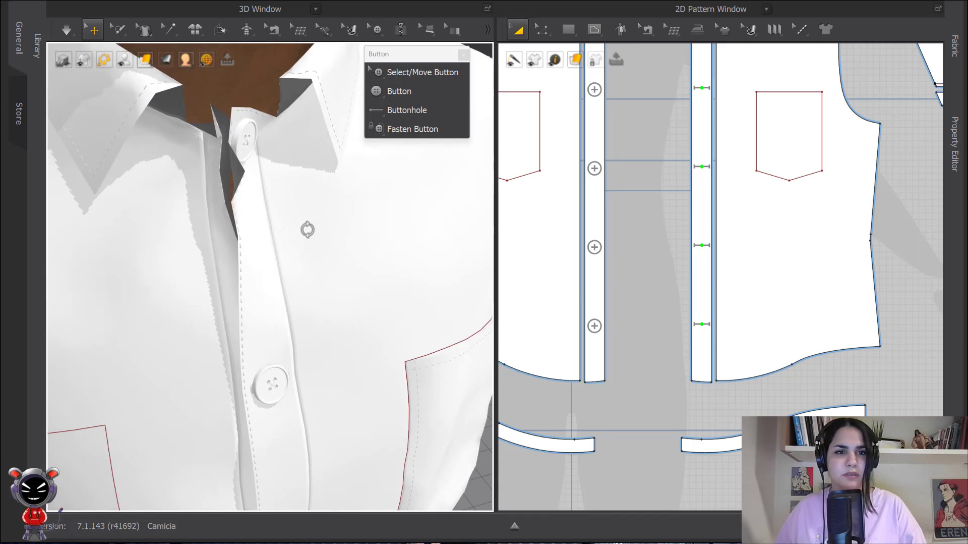
{"action": "middle_click_drag", "start_coordinate": [270, 175], "coordinate": [323, 212]}
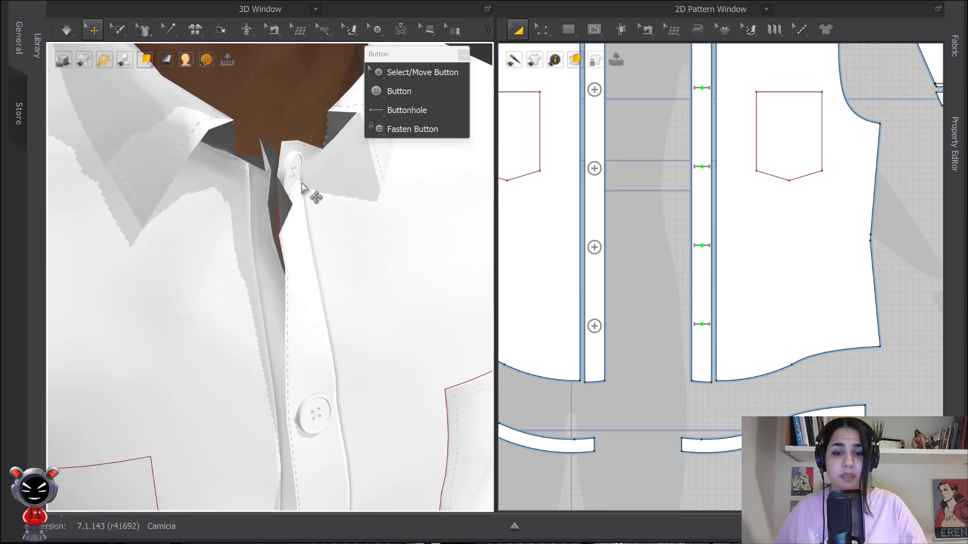
{"action": "left_click_drag", "start_coordinate": [297, 173], "coordinate": [406, 283]}
{"action": "right_click_drag", "start_coordinate": [406, 283], "coordinate": [415, 294]}
{"action": "left_click_drag", "start_coordinate": [372, 279], "coordinate": [401, 291]}
{"action": "right_click", "coordinate": [400, 291]}
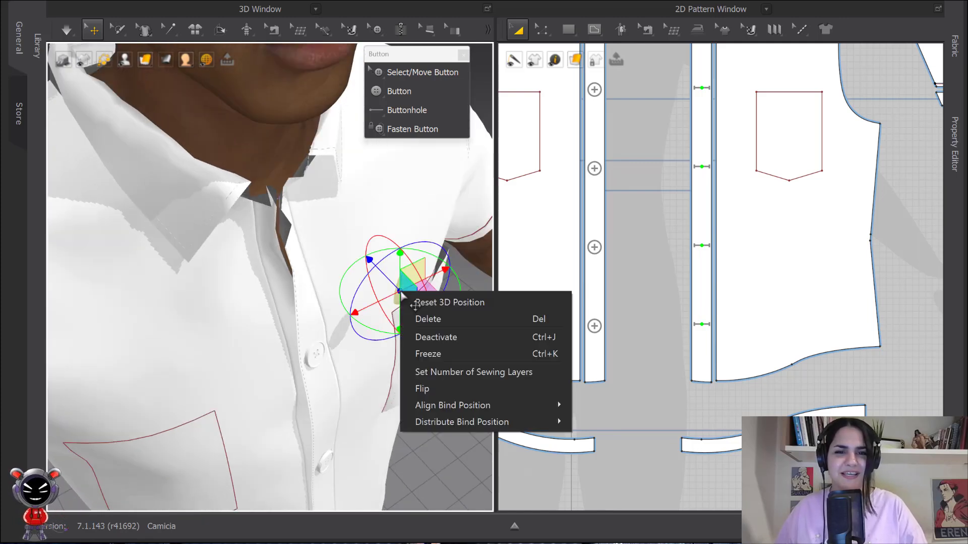
{"action": "left_click", "coordinate": [443, 338]}
{"action": "left_click", "coordinate": [486, 372]}
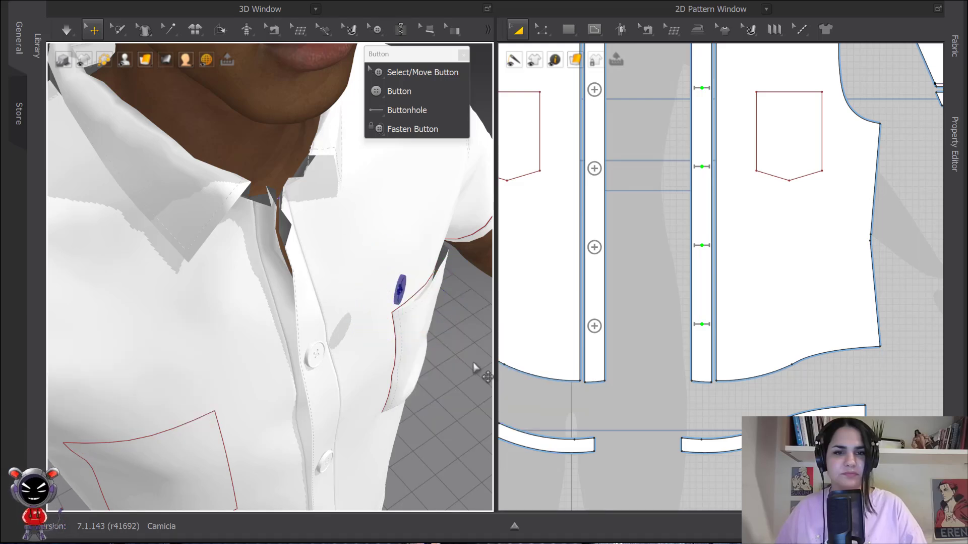
- Simulate while pulling the left placket's top edge up into place under the collar
{"action": "key", "text": "space"}
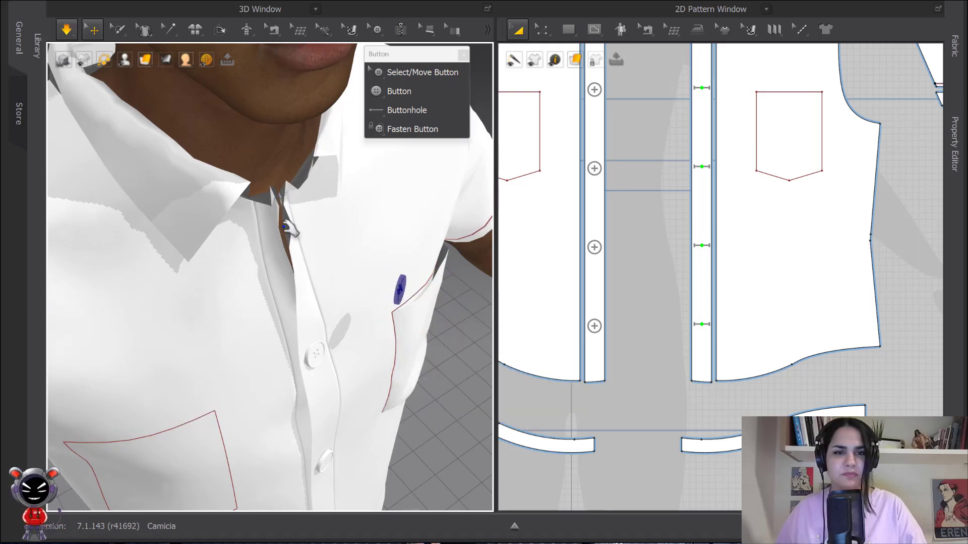
{"action": "left_click", "coordinate": [328, 237]}
{"action": "left_click_drag", "start_coordinate": [341, 256], "coordinate": [292, 197]}
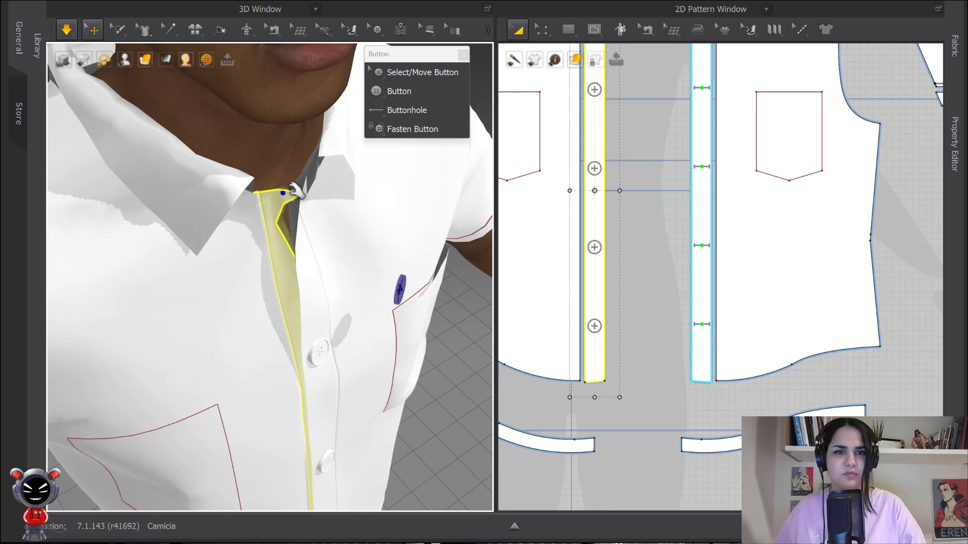
{"action": "middle_click_drag", "start_coordinate": [284, 195], "coordinate": [265, 249]}
{"action": "left_click_drag", "start_coordinate": [272, 247], "coordinate": [271, 201]}
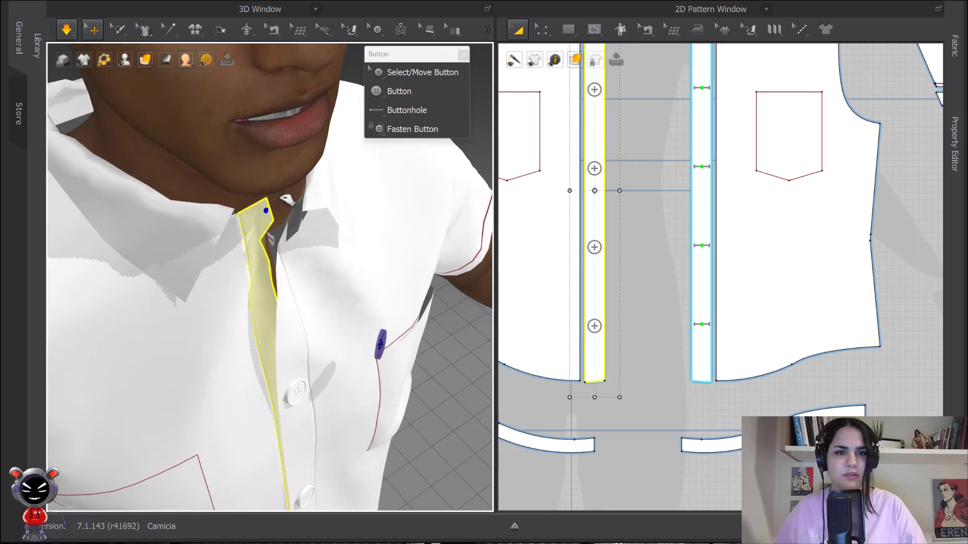
{"action": "key", "text": "space"}
- Select the placket pieces and simulate again to settle the neckline opening
{"action": "left_click", "coordinate": [298, 276]}
{"action": "left_click_drag", "start_coordinate": [298, 275], "coordinate": [285, 280]}
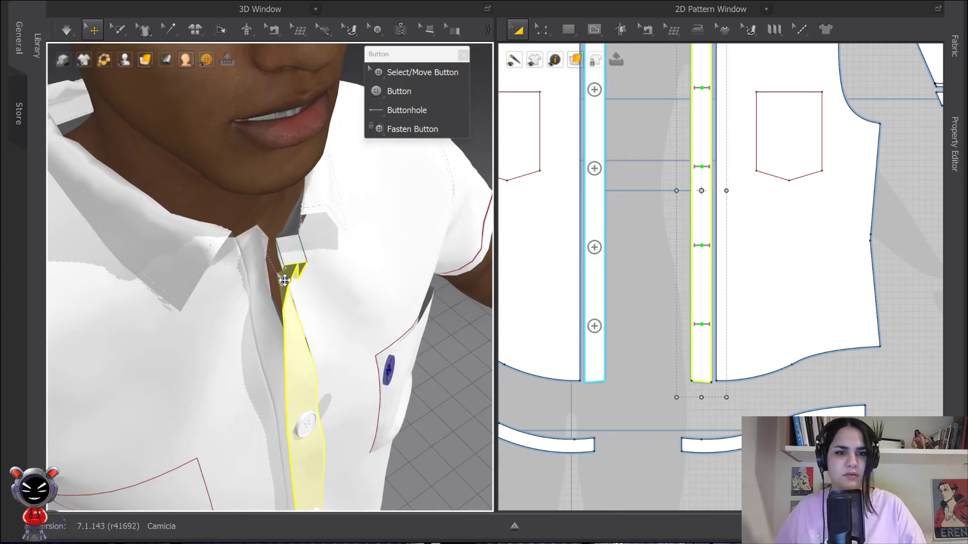
{"action": "scroll", "coordinate": [348, 297], "scroll_direction": "down", "scroll_amount": 3}
{"action": "right_click_drag", "start_coordinate": [350, 298], "coordinate": [322, 255]}
{"action": "middle_click_drag", "start_coordinate": [322, 255], "coordinate": [322, 249]}
{"action": "left_click", "coordinate": [272, 204]}
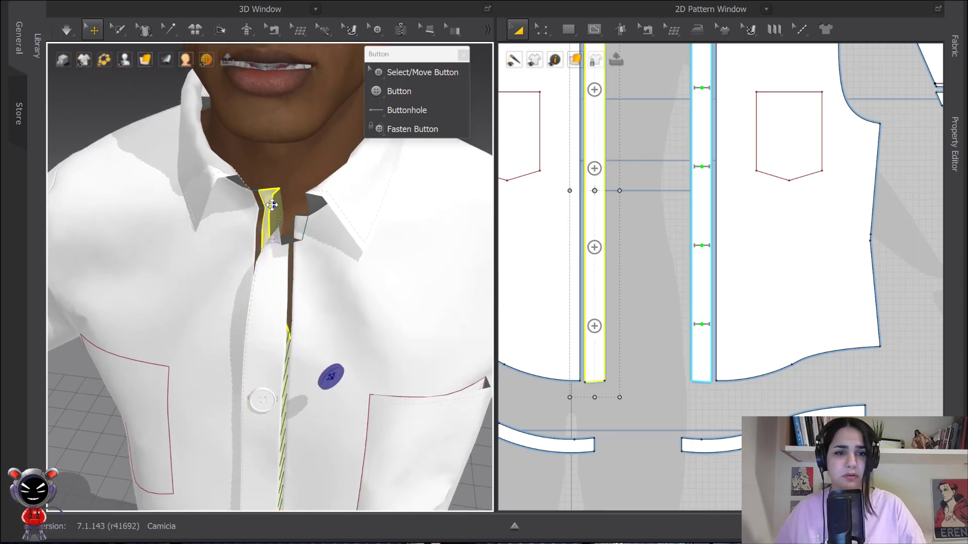
{"action": "key", "text": "space"}
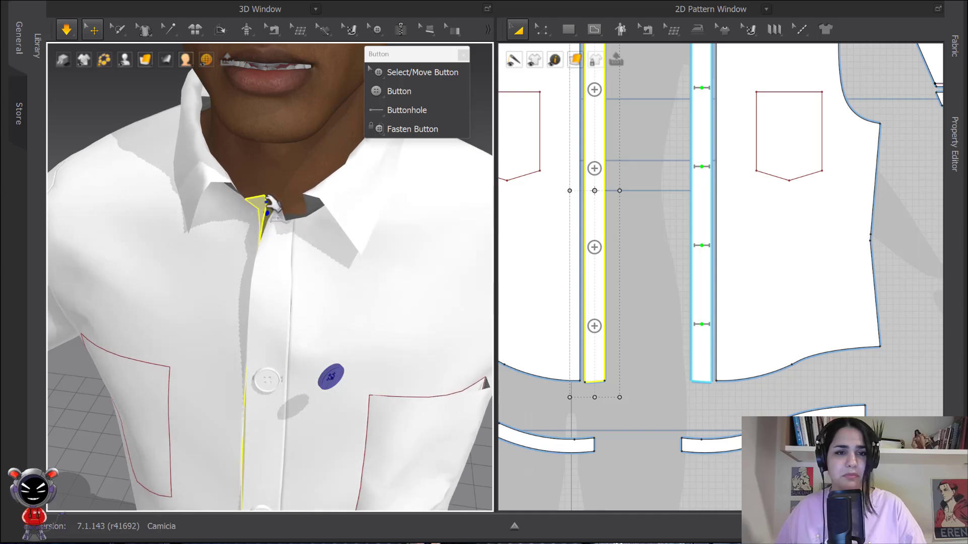
{"action": "scroll", "coordinate": [322, 192], "scroll_direction": "up", "scroll_amount": 2}
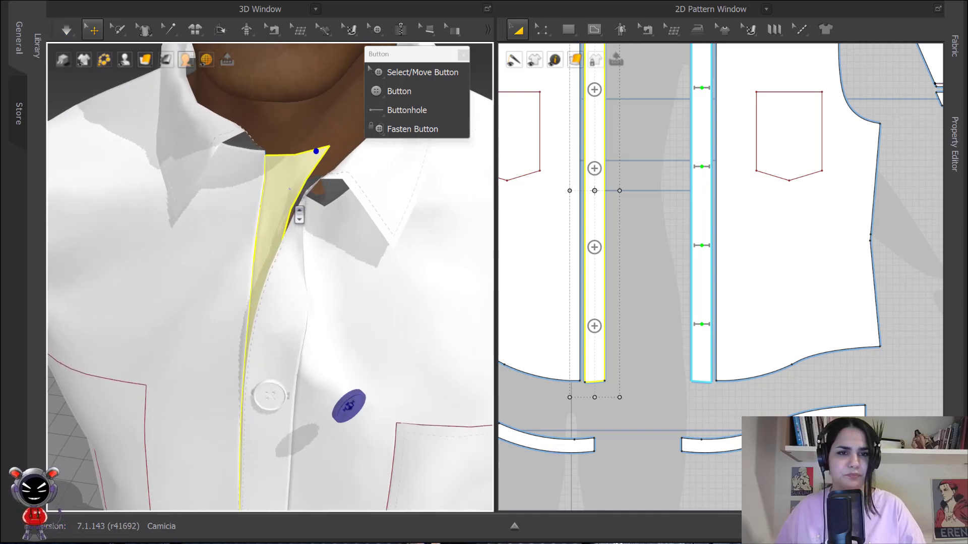
{"action": "key", "text": "space"}
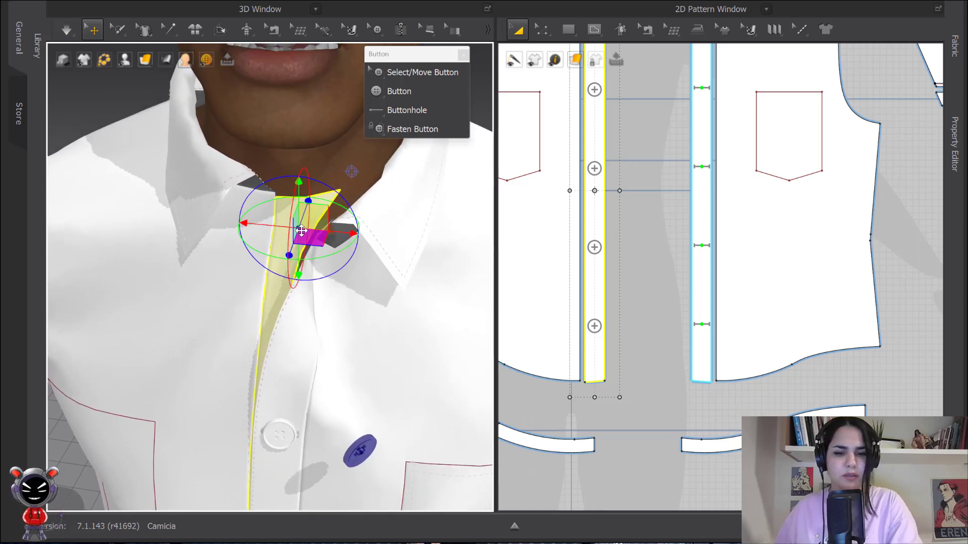
- Freeze the selected piece and simulate again while adjusting the collar area
{"action": "key", "text": "ctrl+k"}
{"action": "right_click_drag", "start_coordinate": [346, 285], "coordinate": [275, 269]}
{"action": "left_click", "coordinate": [138, 104]}
{"action": "key", "text": "space"}
{"action": "left_click_drag", "start_coordinate": [305, 250], "coordinate": [304, 271]}
{"action": "left_click", "coordinate": [305, 271]}
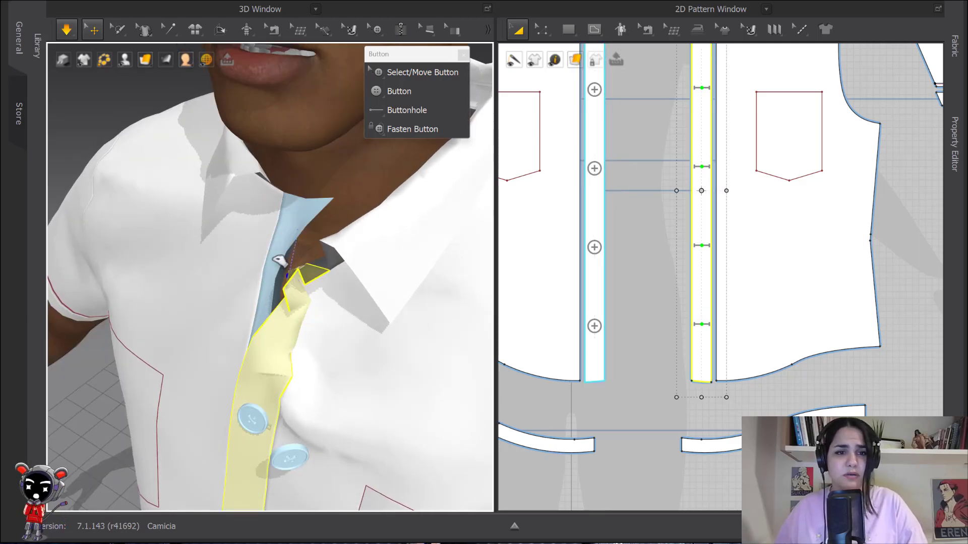
{"action": "key", "text": "space"}
{"action": "right_click_drag", "start_coordinate": [568, 90], "coordinate": [584, 258]}
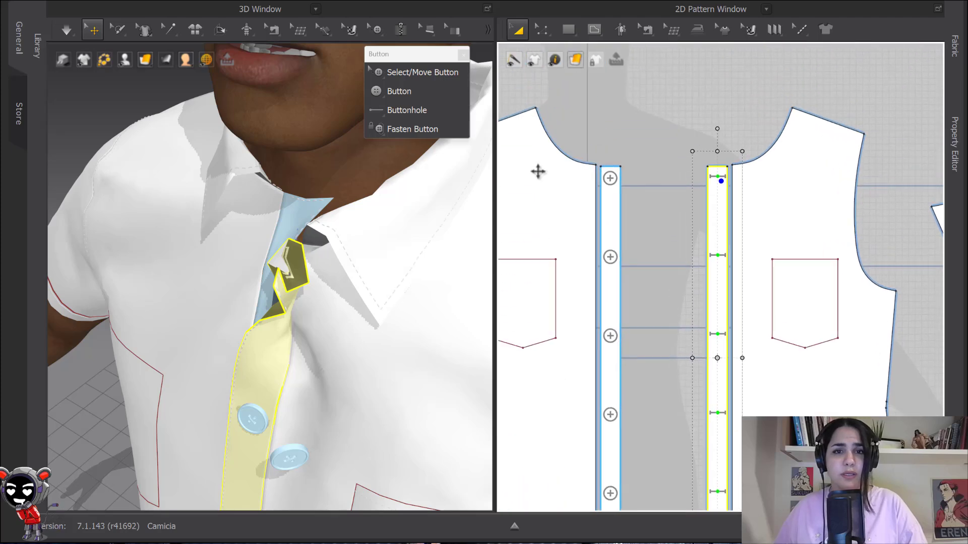
- Unfasten the top button from the top buttonhole and run the simulation again
{"action": "left_click", "coordinate": [422, 72]}
{"action": "left_click", "coordinate": [716, 178]}
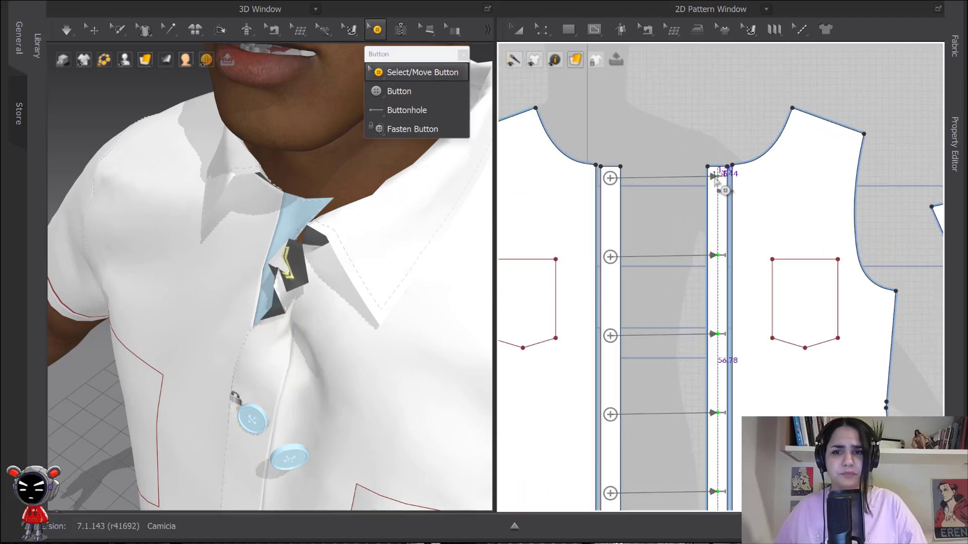
{"action": "left_click", "coordinate": [672, 175]}
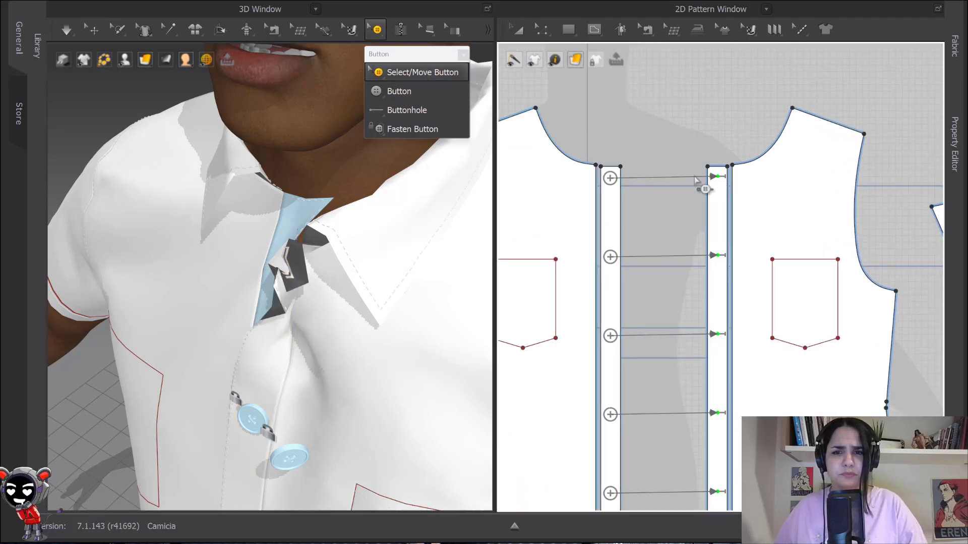
{"action": "right_click", "coordinate": [697, 180]}
{"action": "left_click", "coordinate": [400, 129]}
{"action": "left_click", "coordinate": [612, 179]}
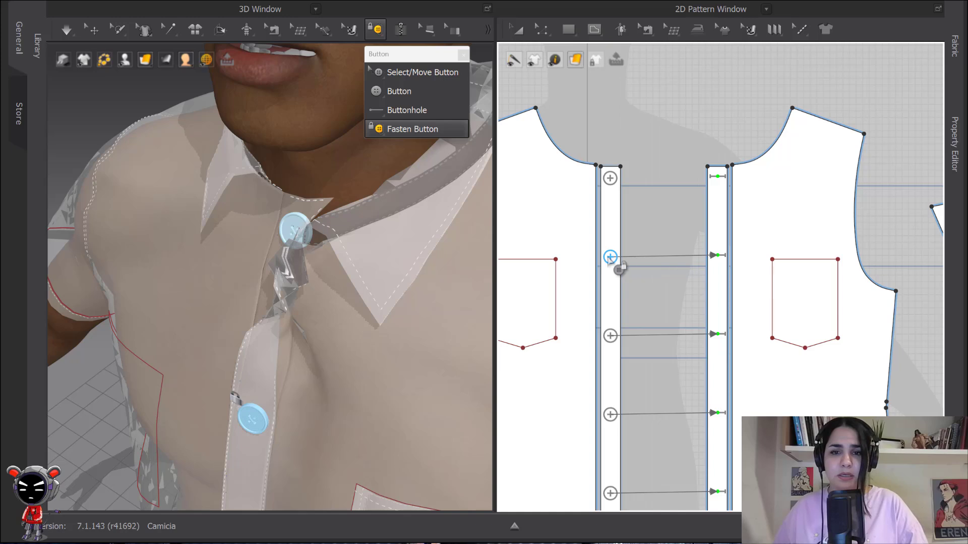
{"action": "key", "text": "space"}
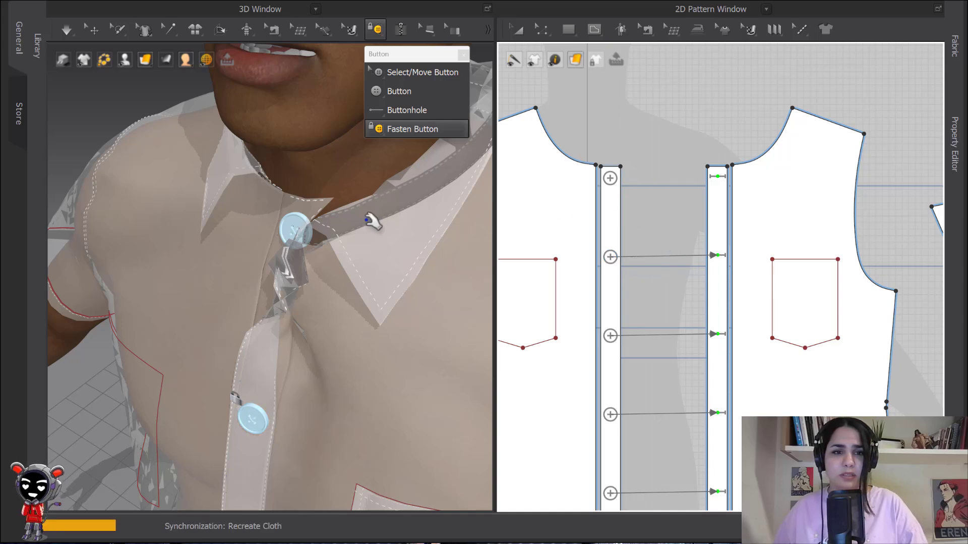
{"action": "key", "text": "space"}
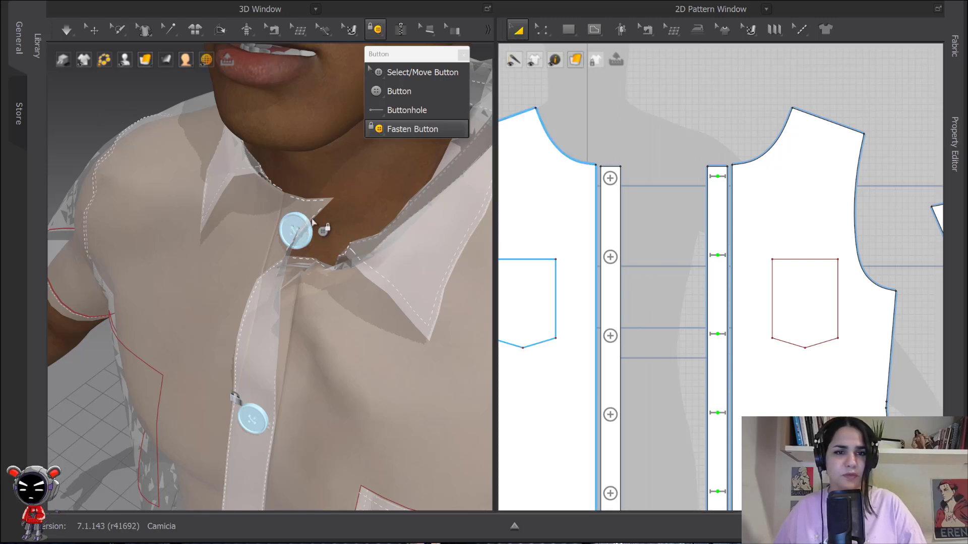
- Move the top button off the collar and deactivate it
{"action": "left_click", "coordinate": [94, 29]}
{"action": "left_click", "coordinate": [295, 232]}
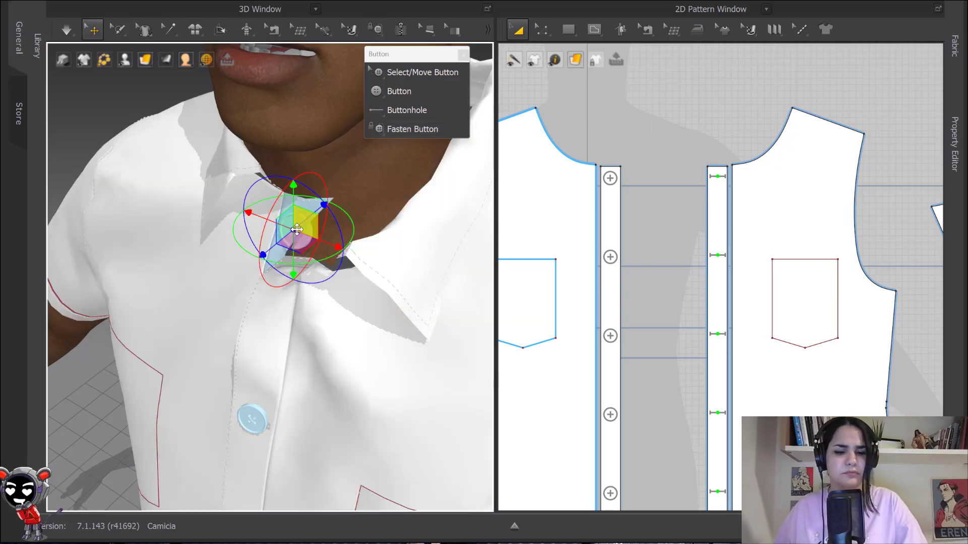
{"action": "right_click_drag", "start_coordinate": [293, 267], "coordinate": [306, 235]}
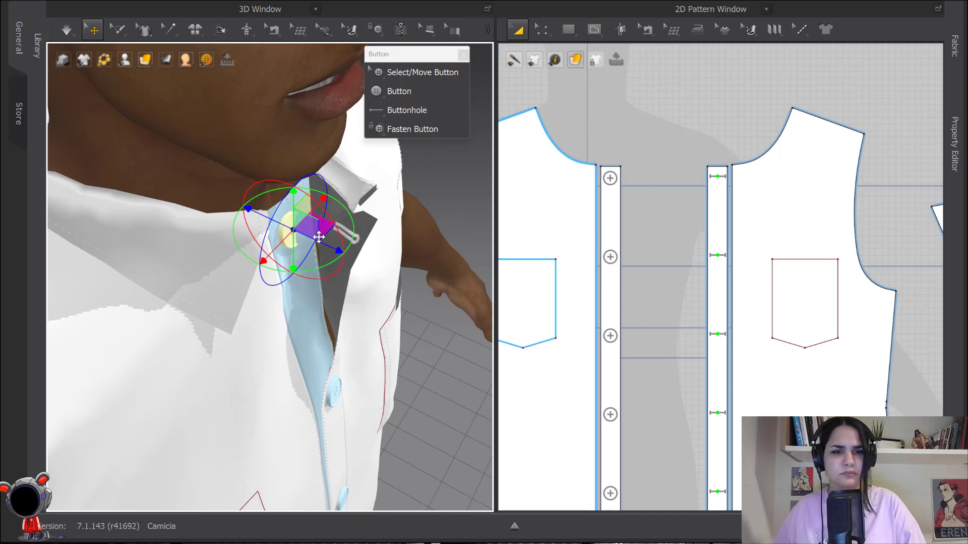
{"action": "left_click_drag", "start_coordinate": [316, 244], "coordinate": [476, 312]}
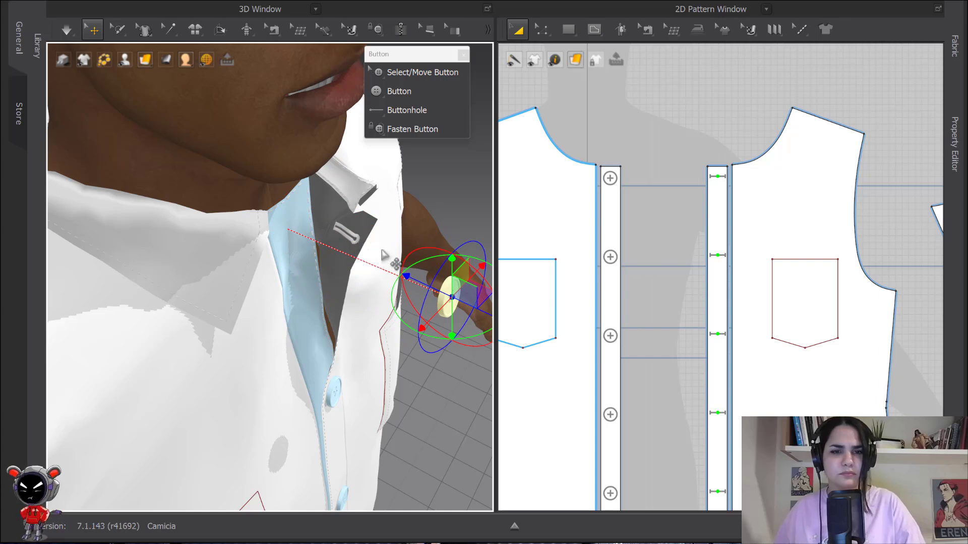
{"action": "right_click", "coordinate": [443, 303]}
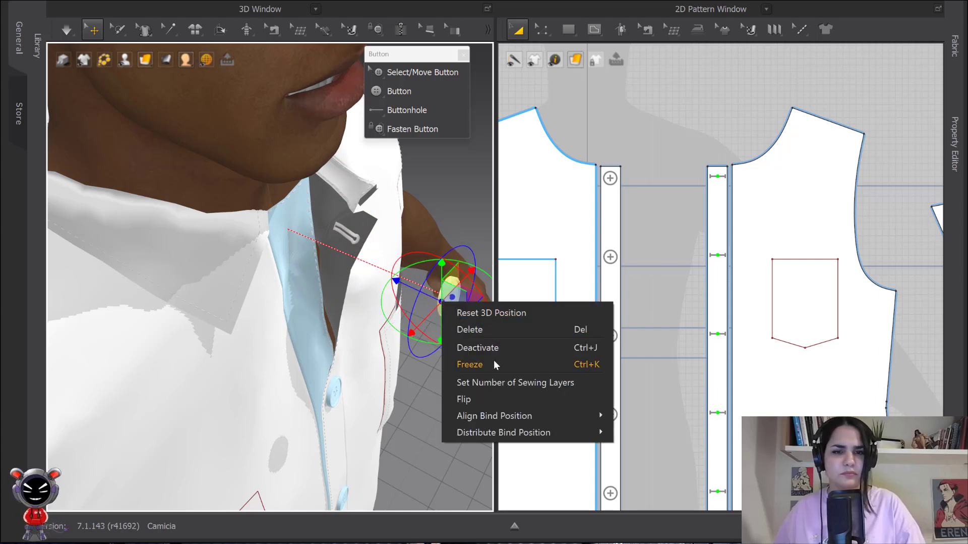
{"action": "left_click", "coordinate": [484, 348]}
- Simulate while pulling the left placket's top edge into position at the collar
{"action": "mouse_move", "coordinate": [348, 239]}
{"action": "left_mouse_down"}
{"action": "mouse_move", "coordinate": [288, 243]}
{"action": "mouse_move", "coordinate": [337, 240]}
{"action": "left_mouse_up"}
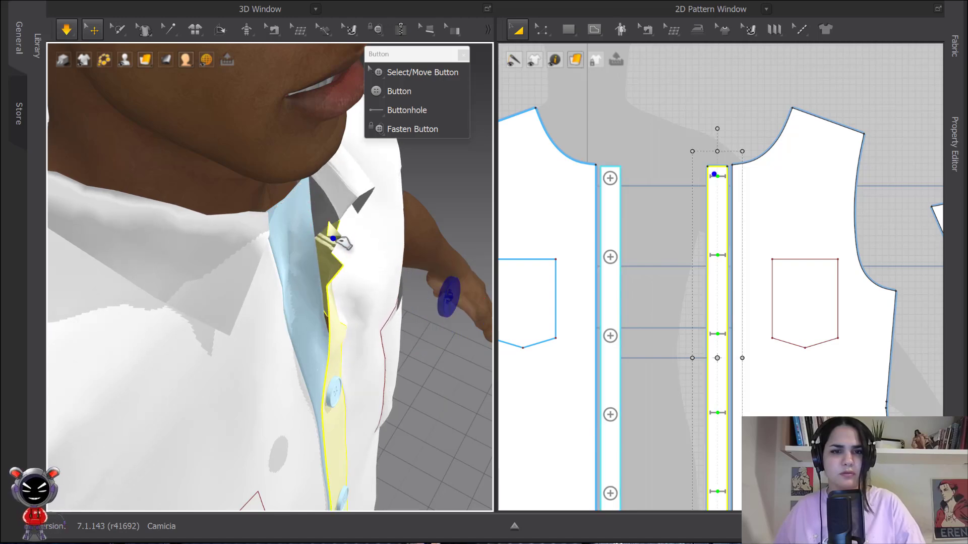
{"action": "key", "text": "space"}
{"action": "right_click_drag", "start_coordinate": [364, 242], "coordinate": [311, 235]}
{"action": "key", "text": "space"}
{"action": "left_click_drag", "start_coordinate": [353, 217], "coordinate": [323, 161]}
{"action": "key", "text": "space"}
{"action": "left_click", "coordinate": [323, 205]}
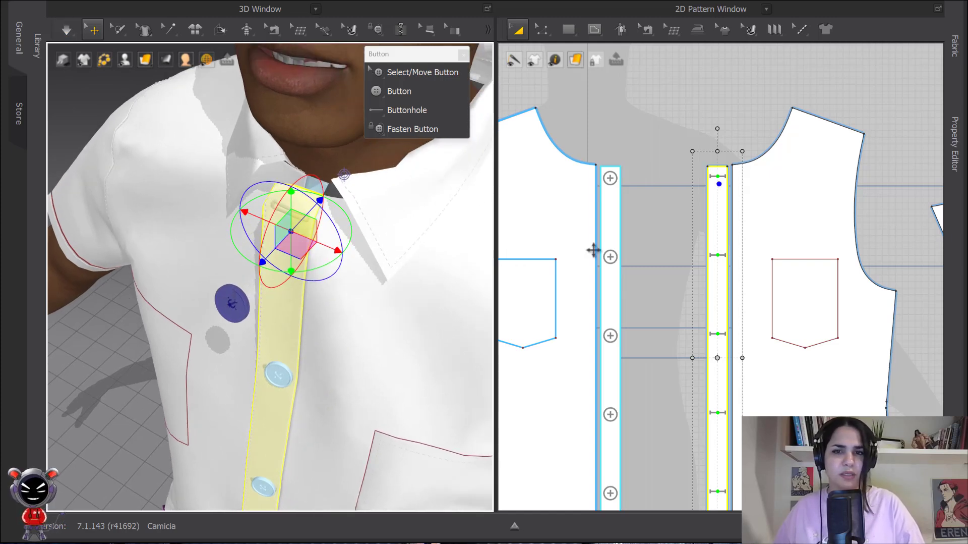
- Fasten the top button to the top buttonhole across the plackets
{"action": "left_click", "coordinate": [418, 129]}
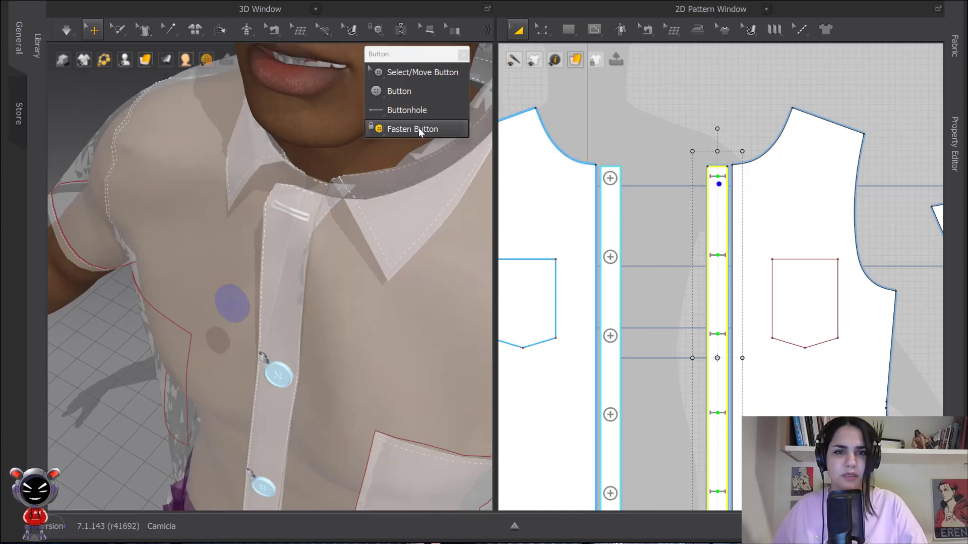
{"action": "left_click", "coordinate": [610, 178]}
{"action": "left_click", "coordinate": [717, 176]}
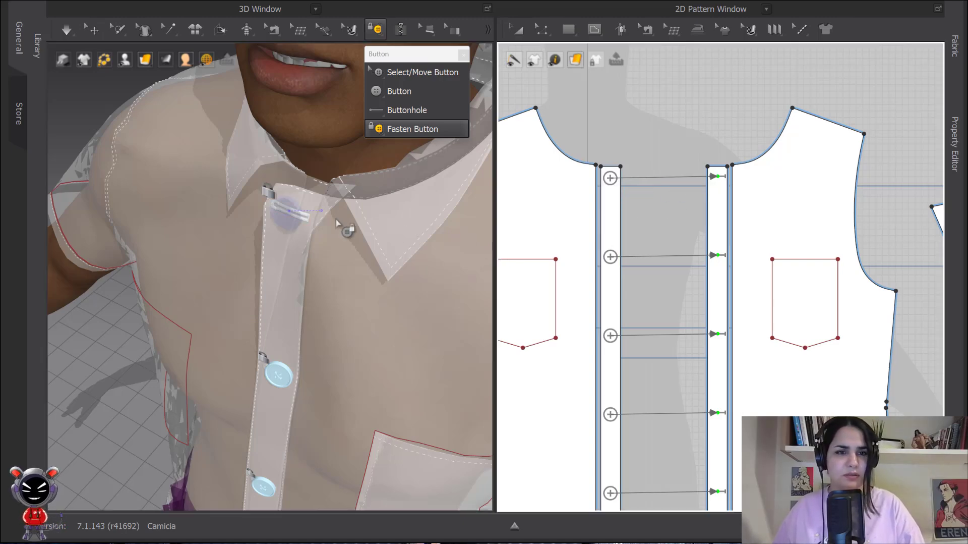
{"action": "left_click", "coordinate": [517, 30]}
{"action": "right_click_drag", "start_coordinate": [199, 258], "coordinate": [315, 264]}
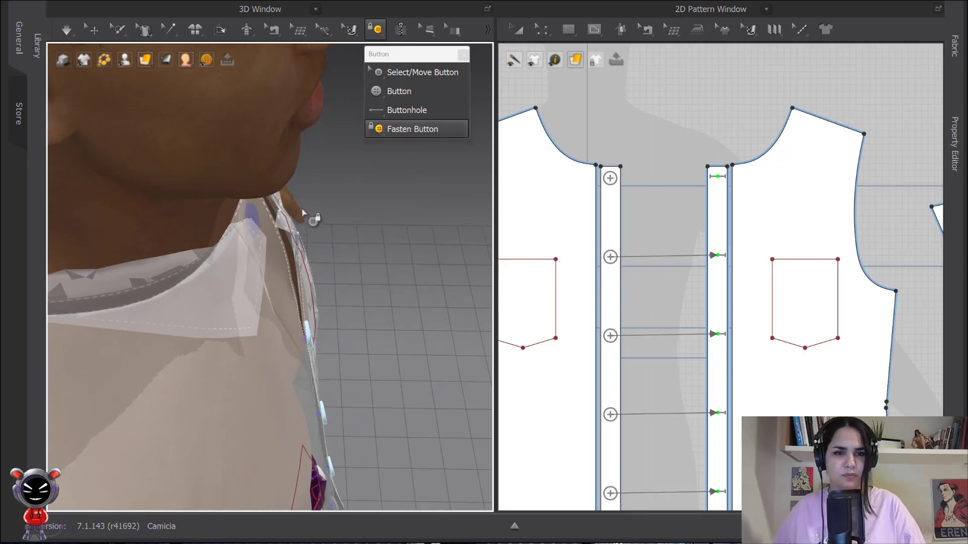
- Reposition the top button and fasten it again to the top buttonhole
{"action": "left_click", "coordinate": [404, 72]}
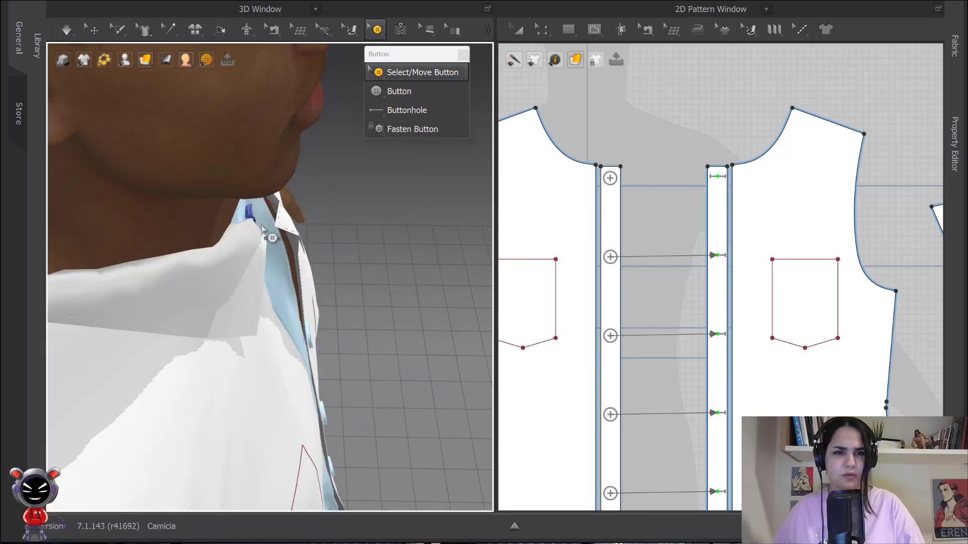
{"action": "left_click", "coordinate": [250, 210]}
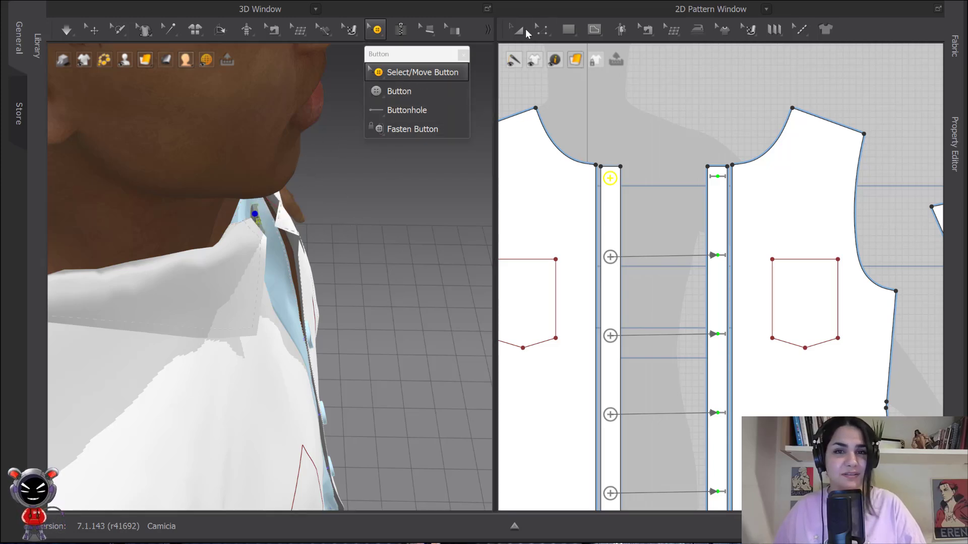
{"action": "left_click", "coordinate": [516, 30]}
{"action": "left_click", "coordinate": [95, 29]}
{"action": "left_click_drag", "start_coordinate": [261, 217], "coordinate": [363, 218]}
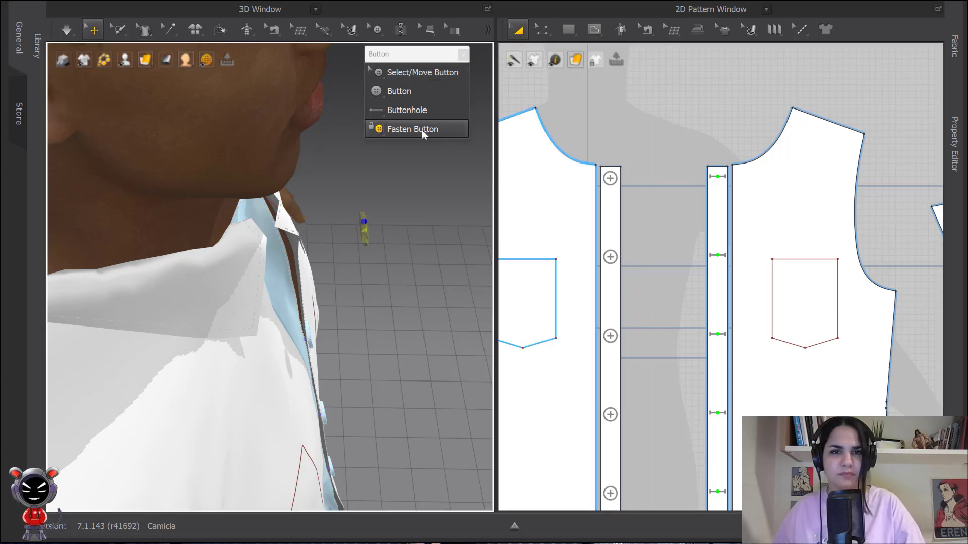
{"action": "left_click", "coordinate": [425, 130]}
{"action": "left_click", "coordinate": [610, 178]}
{"action": "left_click", "coordinate": [718, 176]}
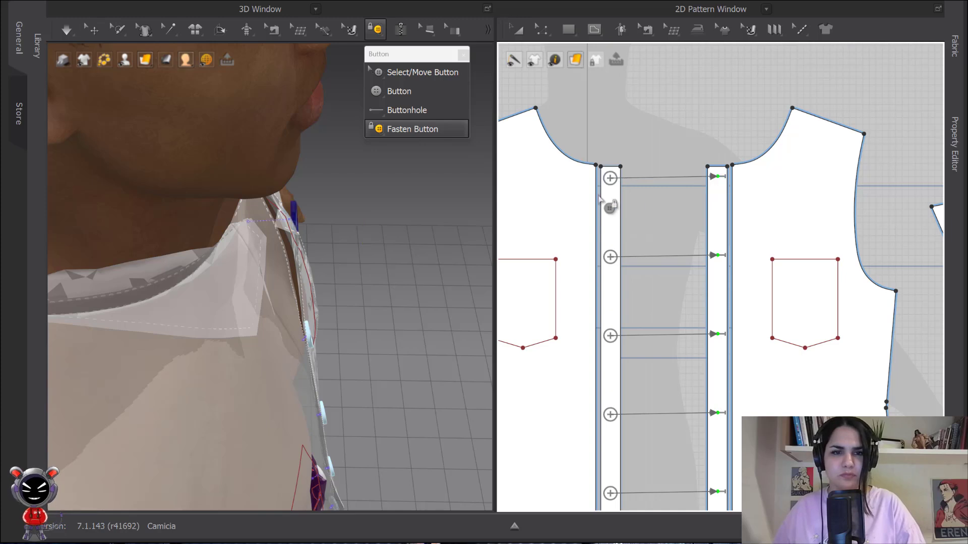
- Run the simulation so the shirt settles around the fastened top button at the collar
{"action": "key", "text": "space"}
{"action": "key", "text": "space"}
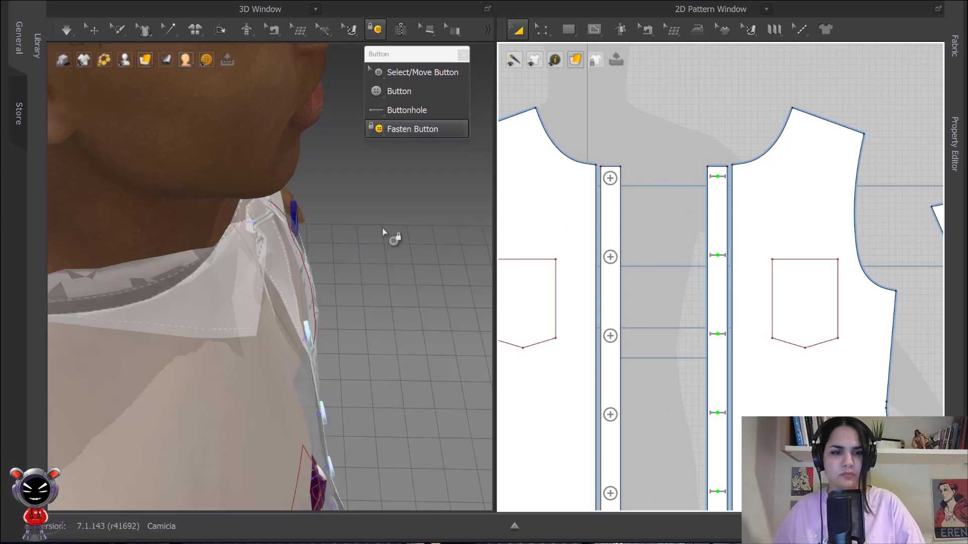
{"action": "key", "text": "space"}
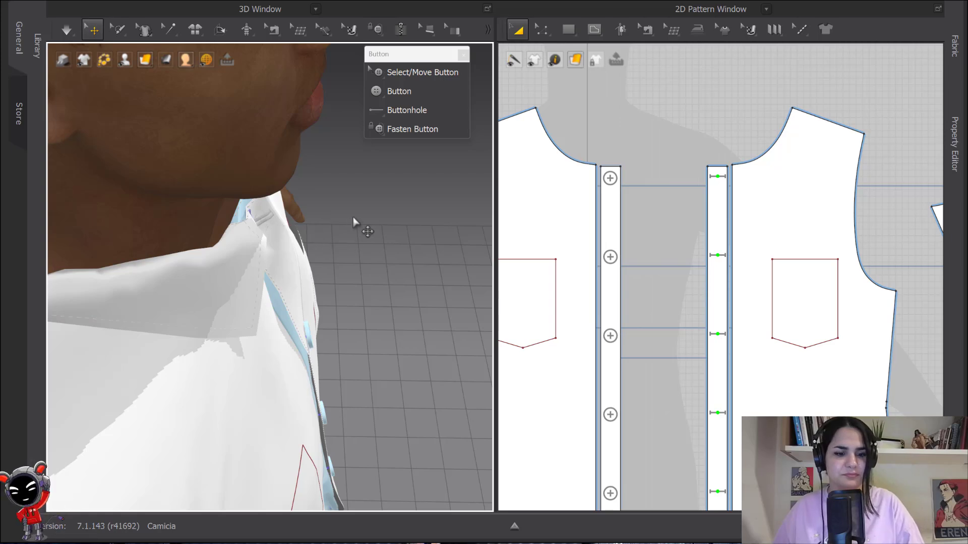
{"action": "right_click_drag", "start_coordinate": [353, 217], "coordinate": [325, 212]}
{"action": "key", "text": "space"}
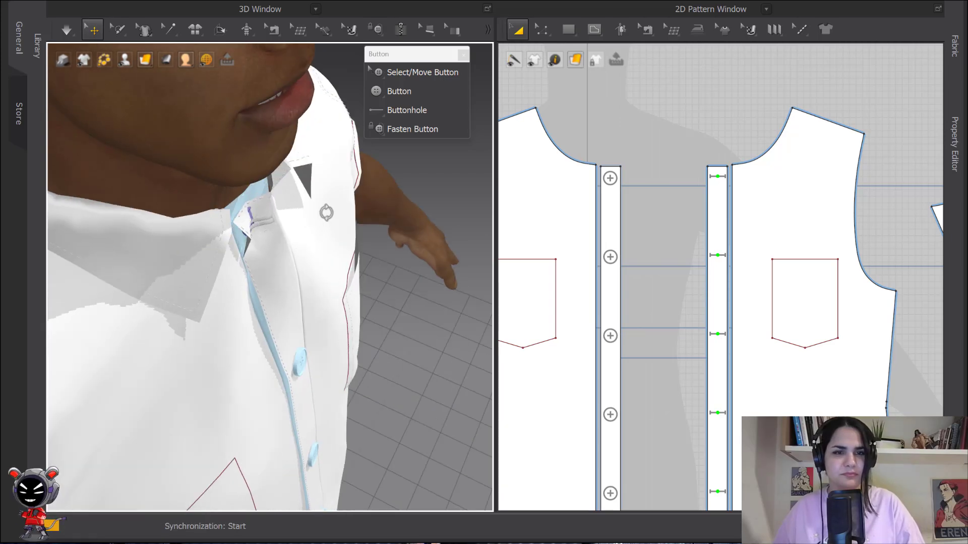
- Freeze the top button and toggle the simulation again
{"action": "right_click", "coordinate": [281, 228]}
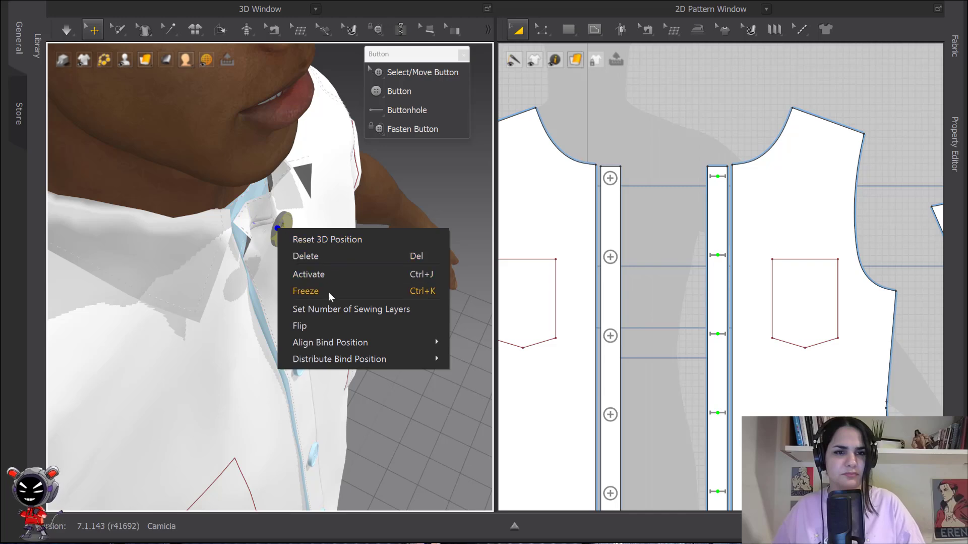
{"action": "left_click", "coordinate": [310, 289]}
{"action": "key", "text": "space"}
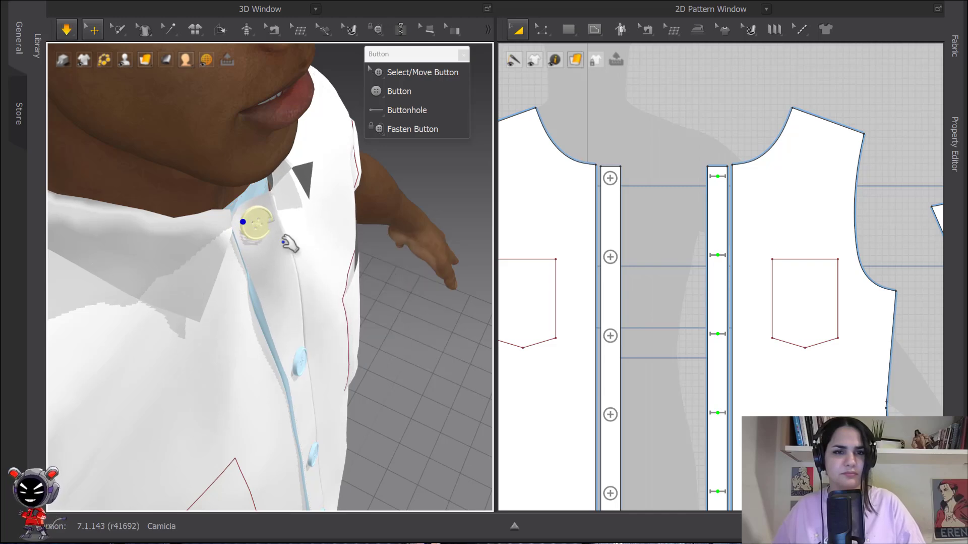
{"action": "key", "text": "space"}
- Inspect the buttoned shirt front from several angles, selecting the front and placket patterns to check them
{"action": "scroll", "coordinate": [392, 255], "scroll_direction": "down", "scroll_amount": 2}
{"action": "right_click_drag", "start_coordinate": [392, 256], "coordinate": [315, 228]}
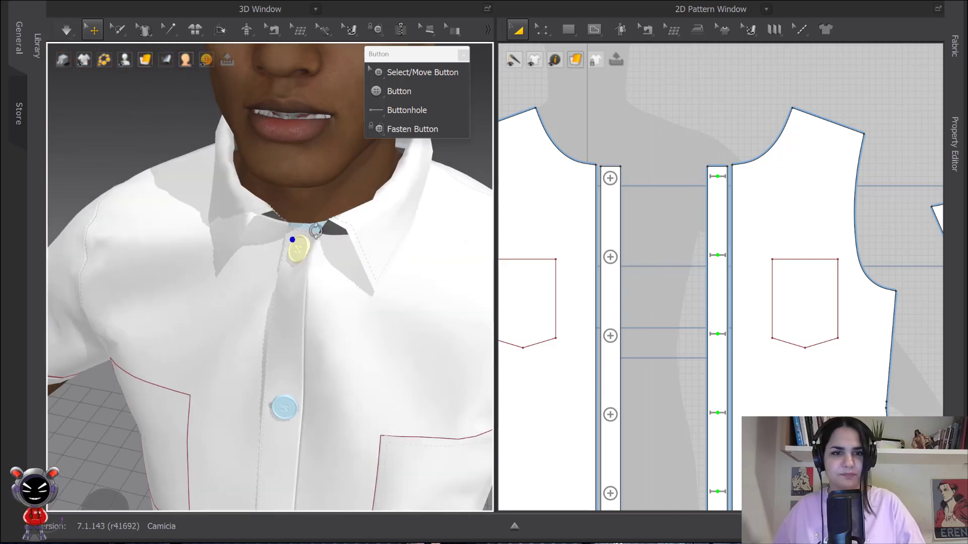
{"action": "middle_click_drag", "start_coordinate": [364, 244], "coordinate": [380, 197]}
{"action": "scroll", "coordinate": [379, 197], "scroll_direction": "down", "scroll_amount": 5}
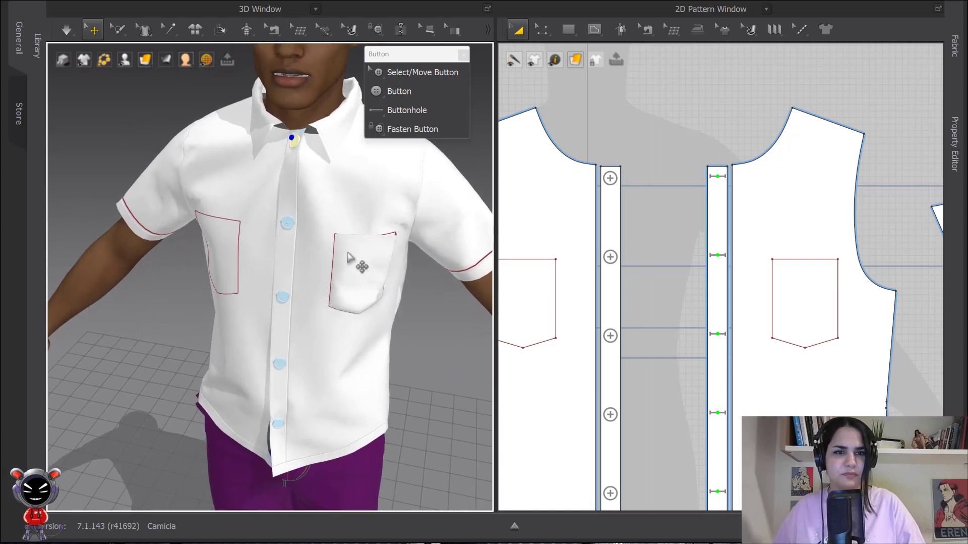
{"action": "left_click", "coordinate": [431, 110]}
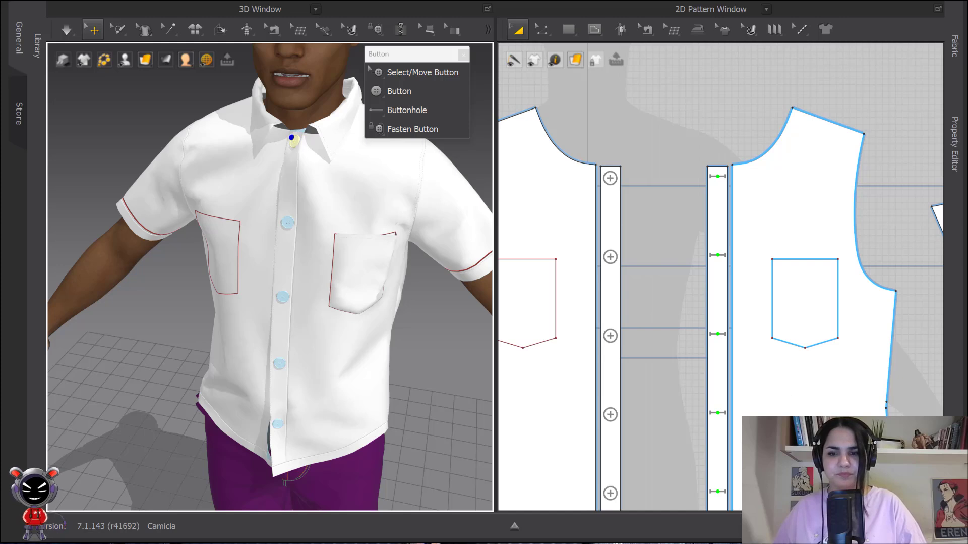
{"action": "scroll", "coordinate": [628, 412], "scroll_direction": "down", "scroll_amount": 2}
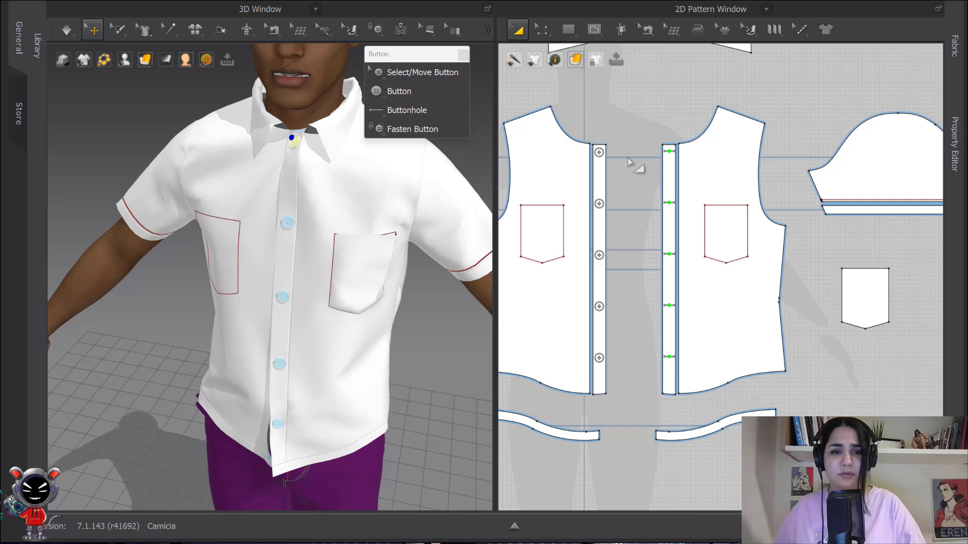
{"action": "left_click", "coordinate": [601, 183]}
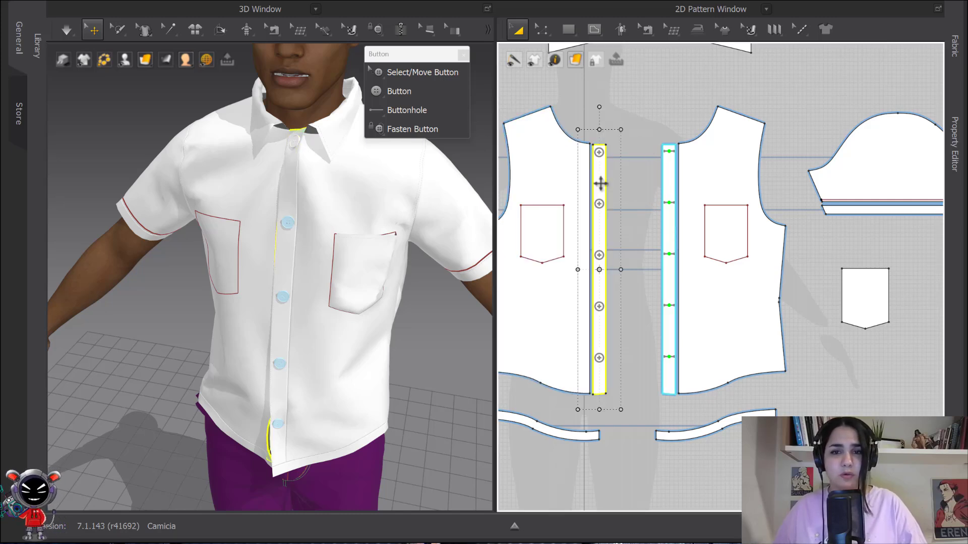
{"action": "left_click", "coordinate": [635, 118]}
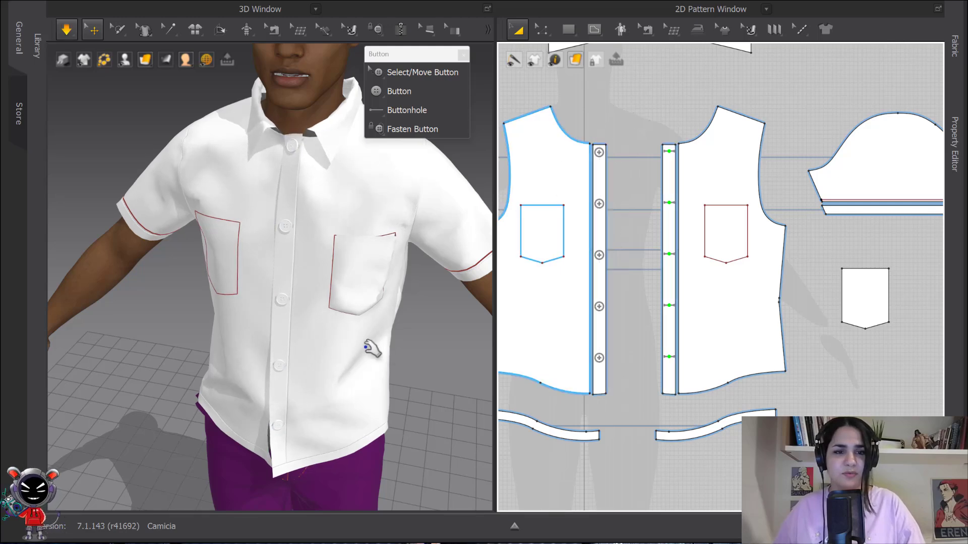
{"action": "scroll", "coordinate": [335, 340], "scroll_direction": "down", "scroll_amount": 2}
{"action": "right_click_drag", "start_coordinate": [328, 338], "coordinate": [328, 324]}
{"action": "middle_click_drag", "start_coordinate": [328, 324], "coordinate": [370, 309]}
{"action": "mouse_move", "coordinate": [371, 315]}
{"action": "right_mouse_down"}
{"action": "mouse_move", "coordinate": [352, 320]}
{"action": "mouse_move", "coordinate": [376, 315]}
{"action": "right_mouse_up"}
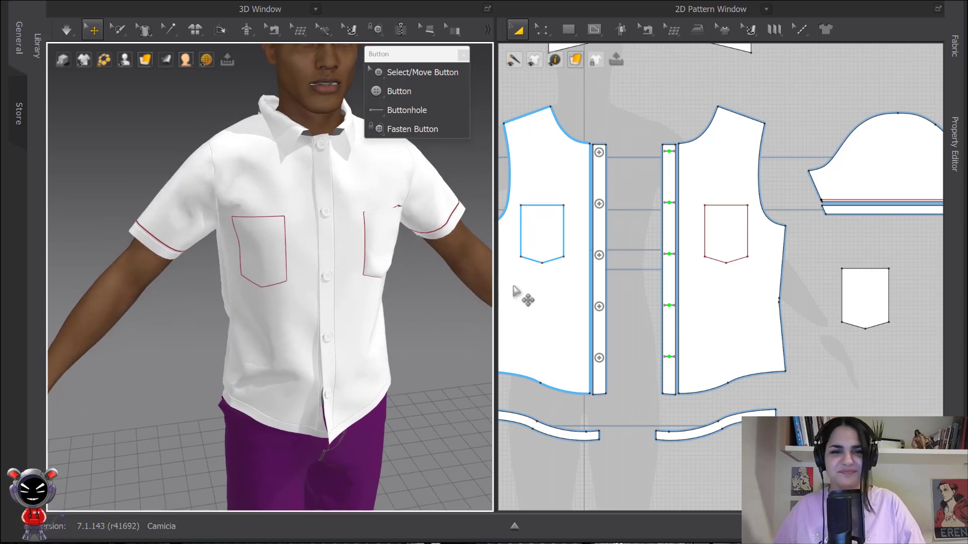
- Open the Property Editor and select the top button on the left placket with Select/Move Button
{"action": "left_click", "coordinate": [956, 149]}
{"action": "middle_click_drag", "start_coordinate": [592, 345], "coordinate": [649, 364]}
{"action": "scroll", "coordinate": [439, 154], "scroll_direction": "up", "scroll_amount": 4}
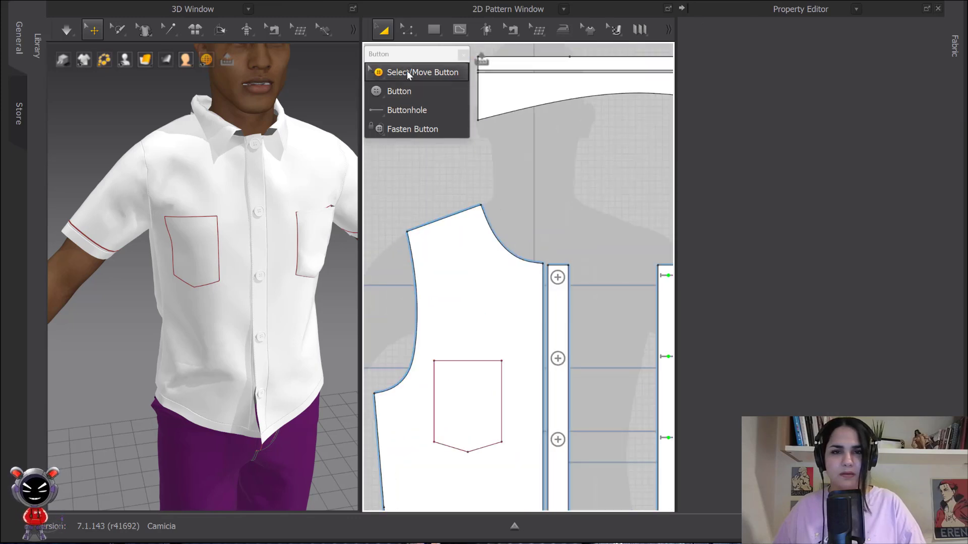
{"action": "left_click", "coordinate": [418, 72]}
{"action": "left_click", "coordinate": [558, 278]}
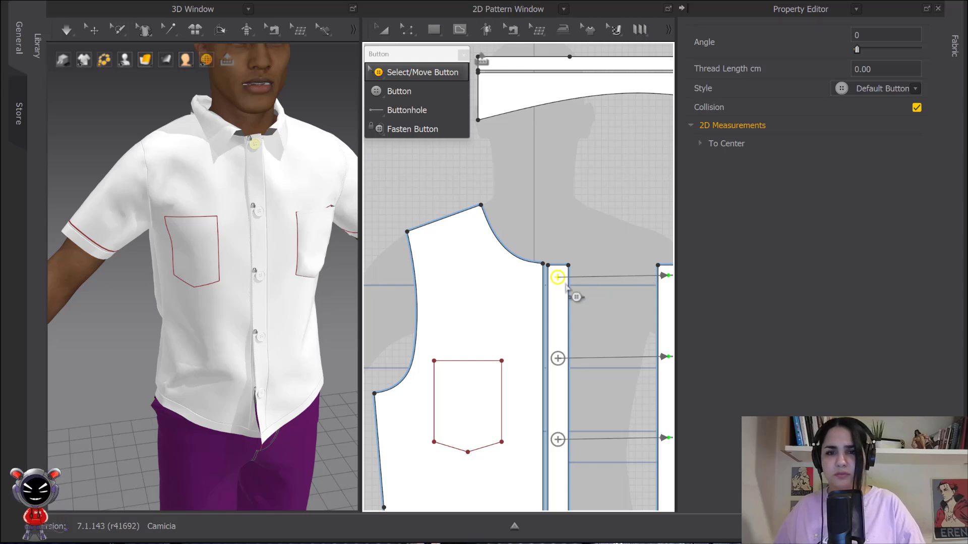
{"action": "scroll", "coordinate": [599, 238], "scroll_direction": "up", "scroll_amount": 4}
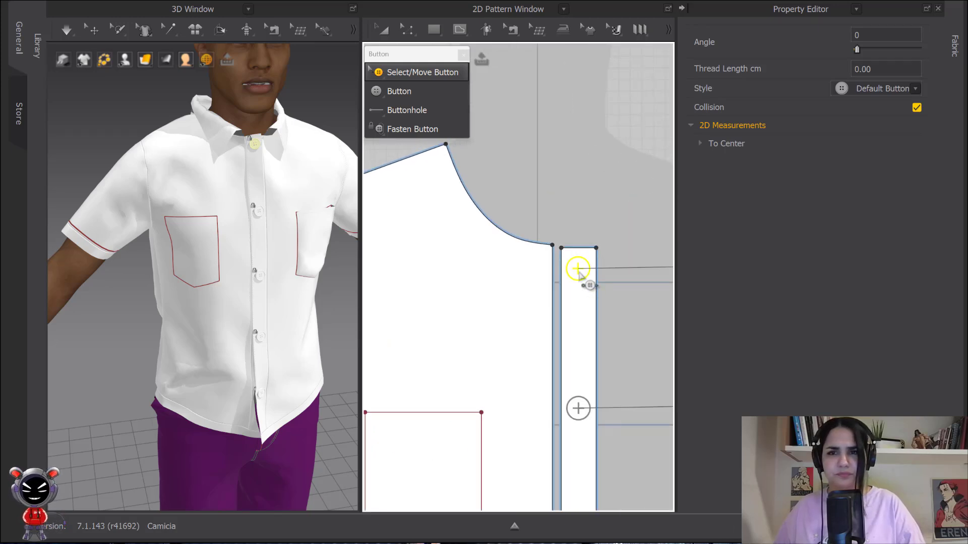
{"action": "left_click", "coordinate": [955, 46]}
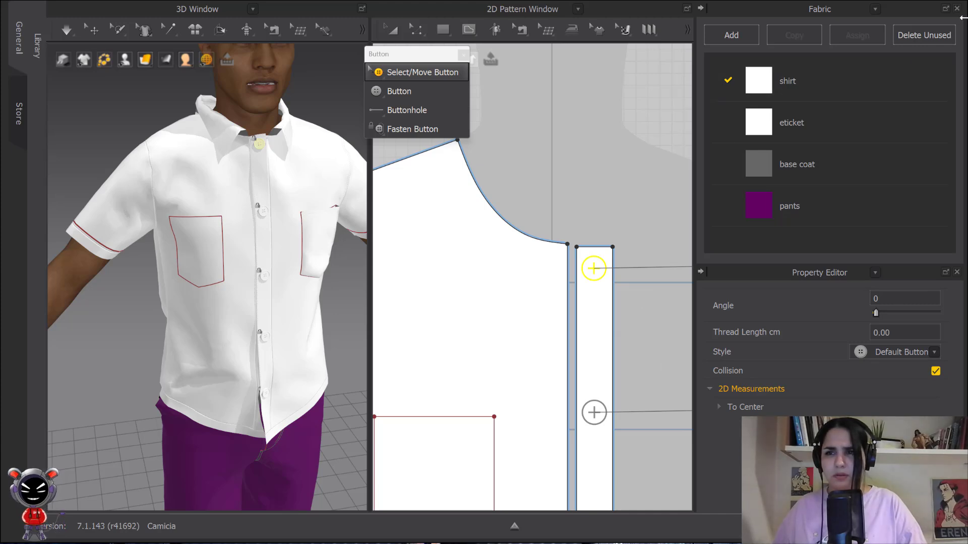
{"action": "left_click", "coordinate": [701, 8]}
{"action": "left_click", "coordinate": [591, 212]}
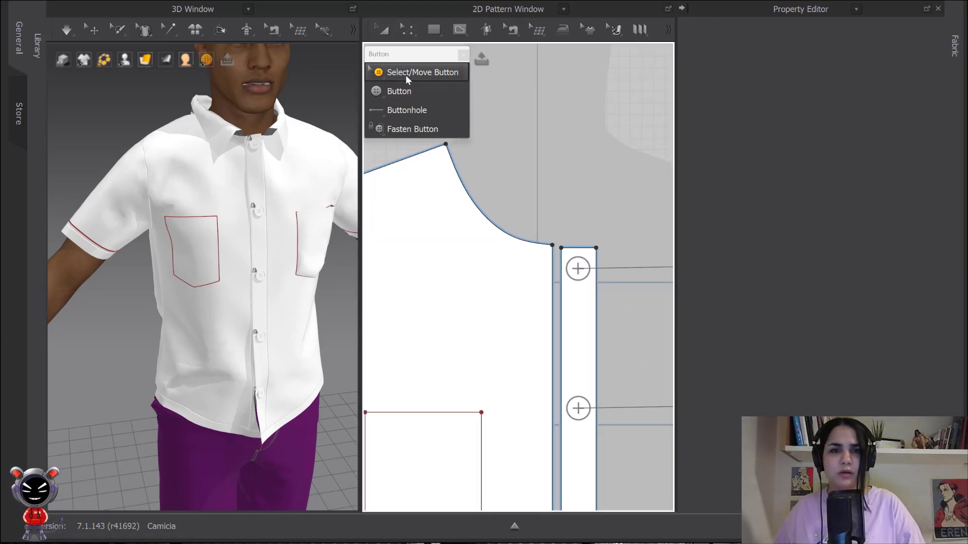
{"action": "left_click", "coordinate": [576, 269]}
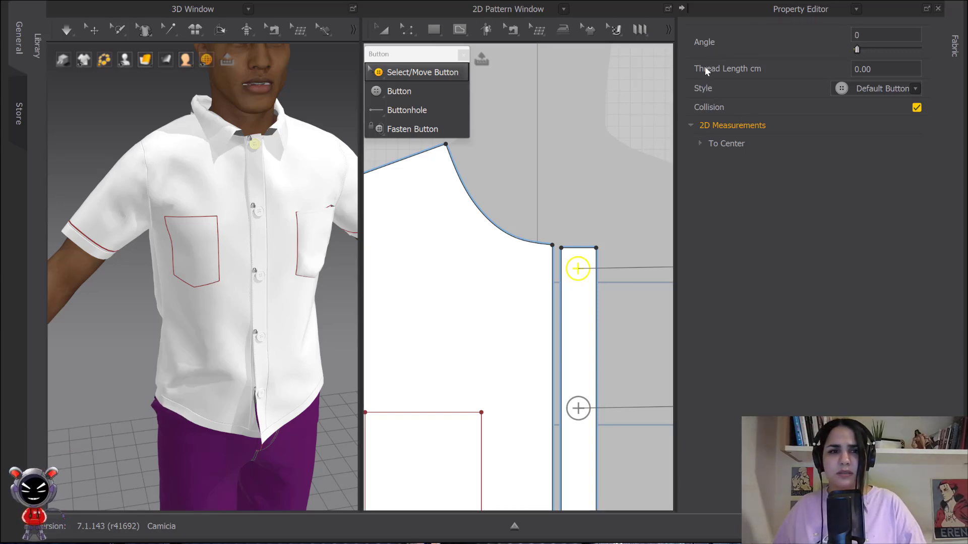
- Set the top button's angle to 115 and undo the change
{"action": "scroll", "coordinate": [271, 117], "scroll_direction": "up", "scroll_amount": 5}
{"action": "middle_click_drag", "start_coordinate": [272, 127], "coordinate": [231, 305]}
{"action": "scroll", "coordinate": [266, 214], "scroll_direction": "up", "scroll_amount": 5}
{"action": "middle_click_drag", "start_coordinate": [265, 213], "coordinate": [244, 305]}
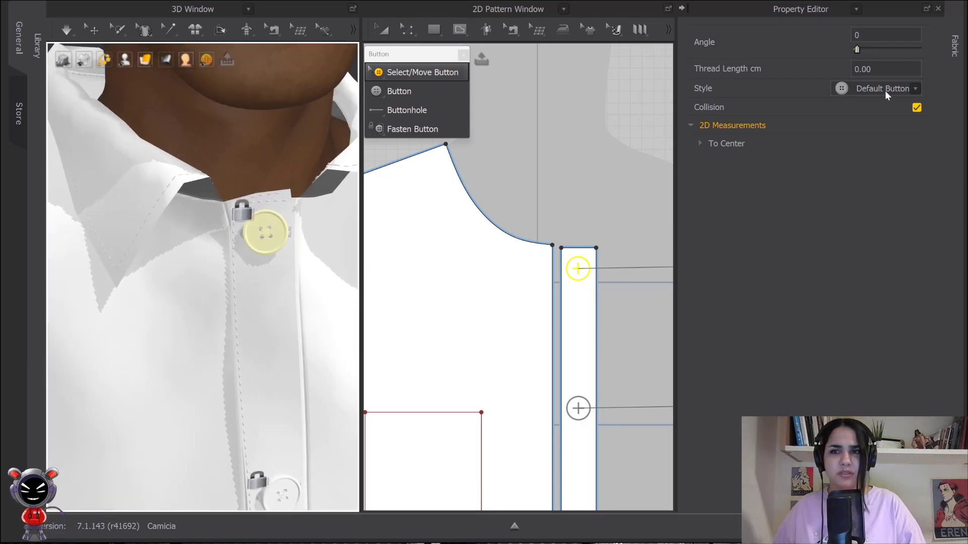
{"action": "left_click_drag", "start_coordinate": [858, 49], "coordinate": [880, 48]}
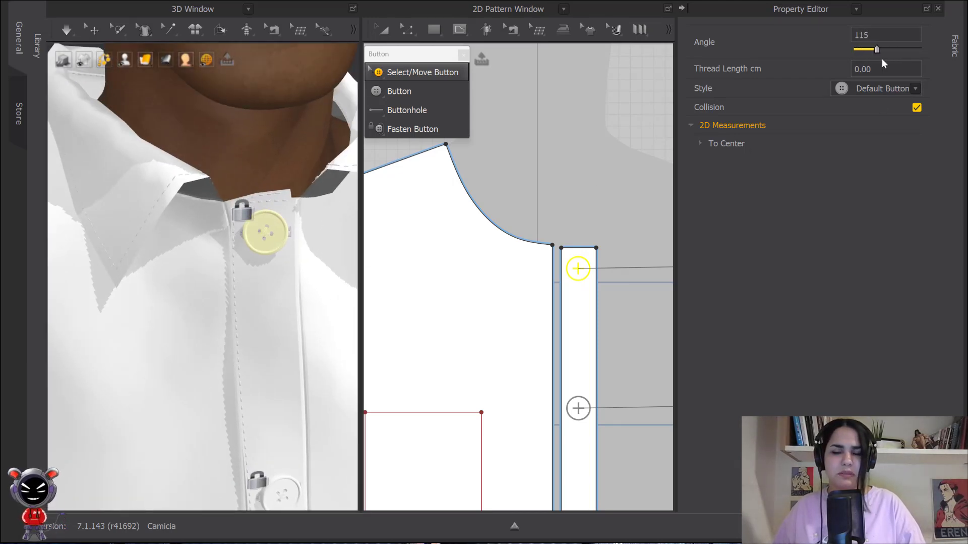
{"action": "key", "text": "ctrl+z"}
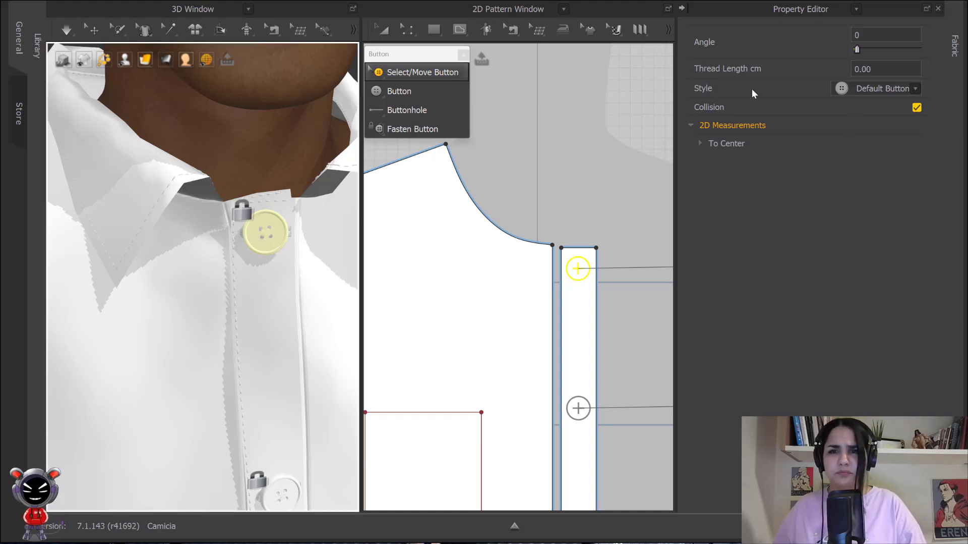
- Set the top button's thread length to 1.00 cm, undoing a trial value of 0
{"action": "scroll", "coordinate": [317, 198], "scroll_direction": "up", "scroll_amount": 3}
{"action": "scroll", "coordinate": [316, 197], "scroll_direction": "up", "scroll_amount": 5}
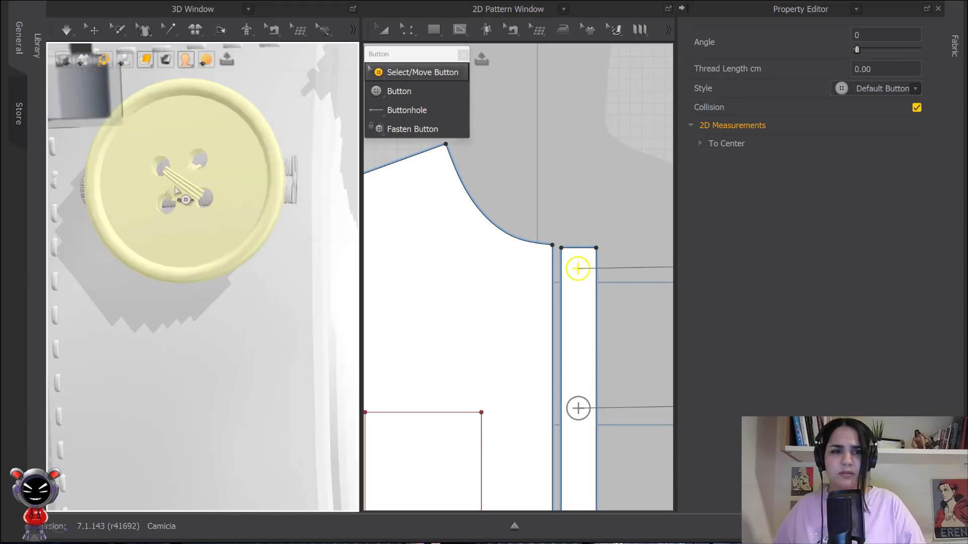
{"action": "left_click", "coordinate": [885, 71]}
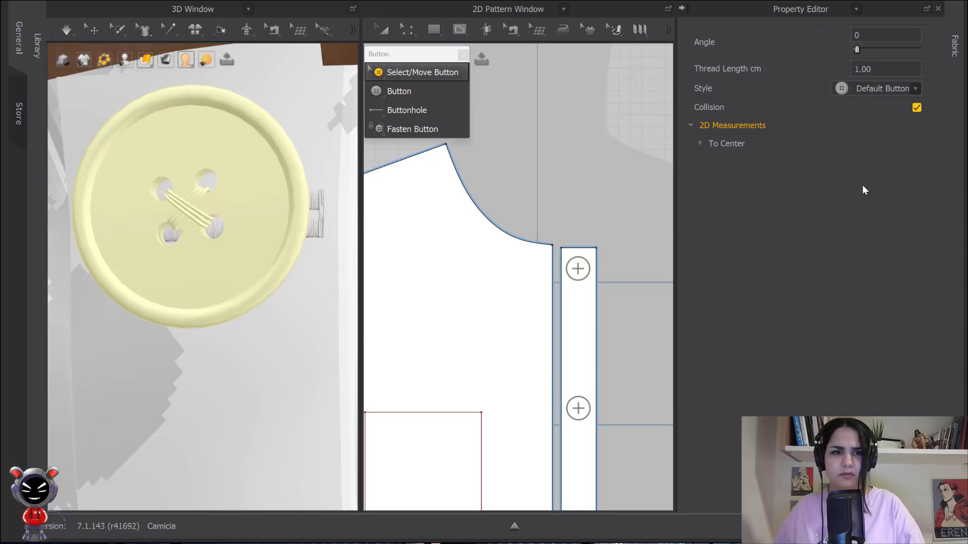
{"action": "left_click", "coordinate": [881, 70]}
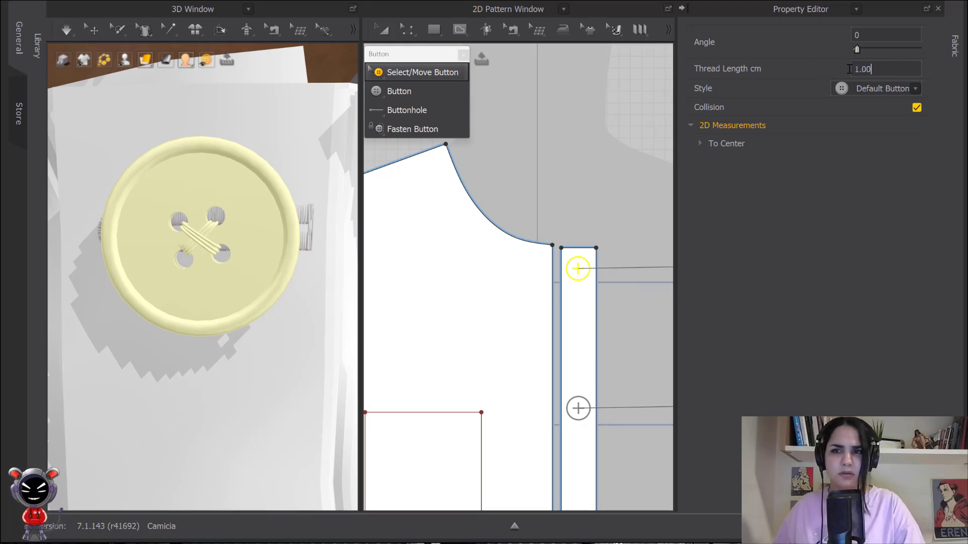
{"action": "type", "text": "0"}
{"action": "key", "text": "Return"}
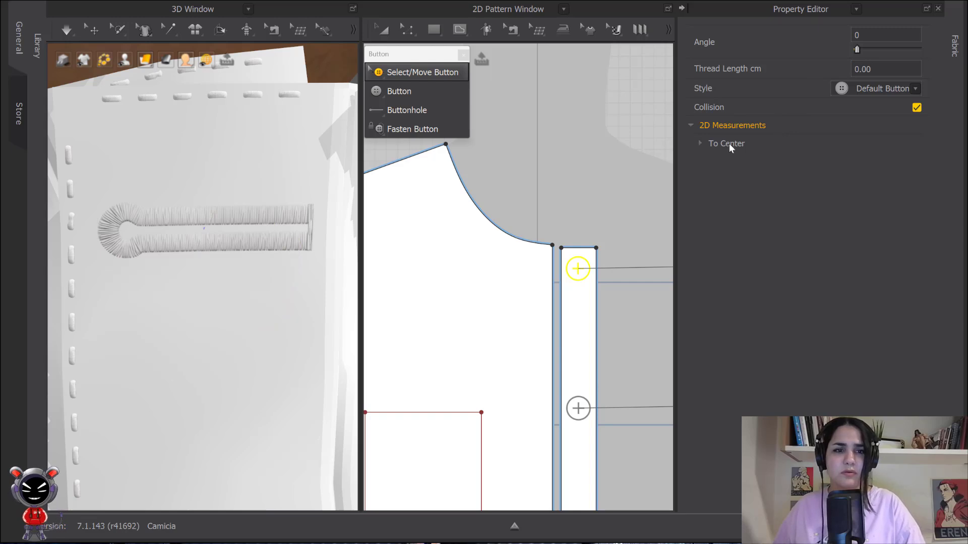
{"action": "key", "text": "ctrl+z"}
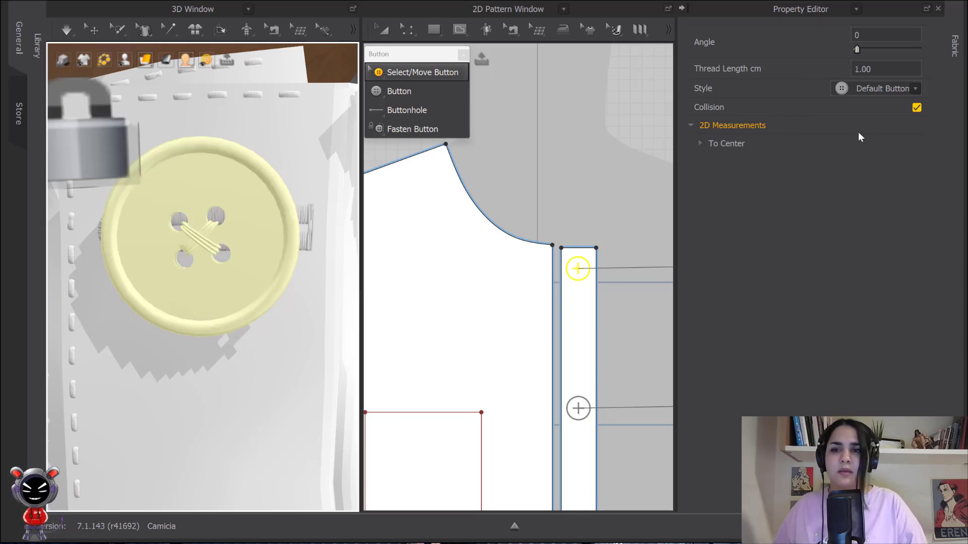
- Change the top button's style to the third Default Button entry
{"action": "left_click", "coordinate": [877, 89]}
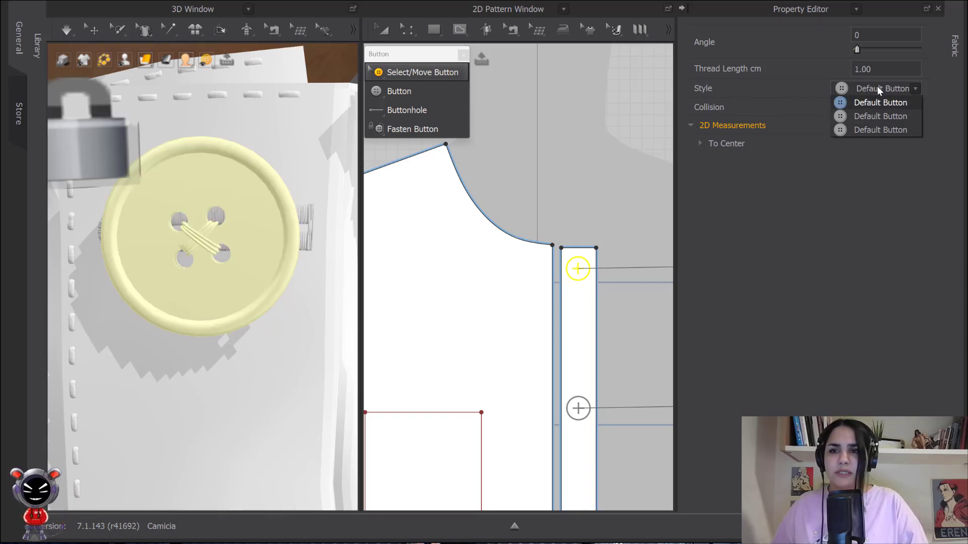
{"action": "left_click", "coordinate": [863, 130]}
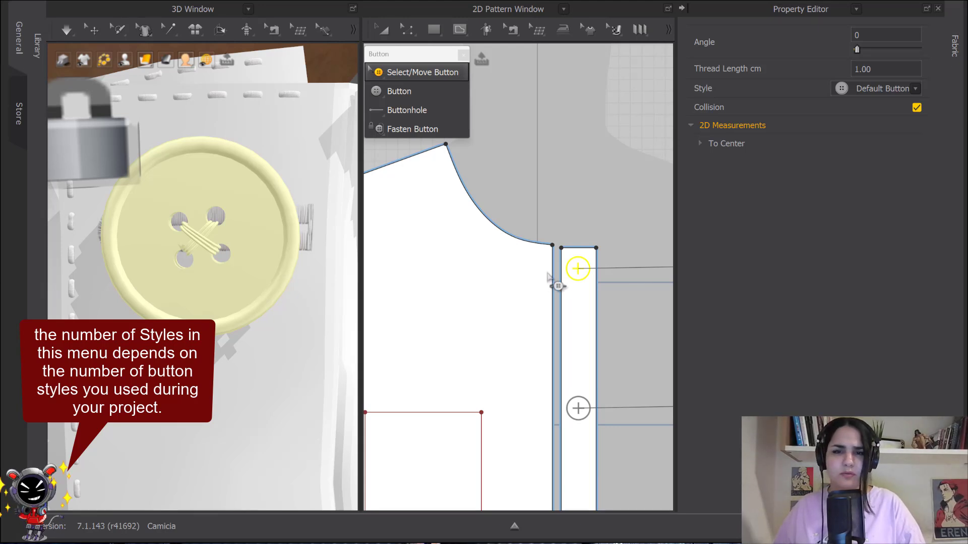
- Select the second and third buttons and the top buttonhole to compare their properties
{"action": "scroll", "coordinate": [575, 202], "scroll_direction": "down", "scroll_amount": 4}
{"action": "left_click", "coordinate": [508, 203]}
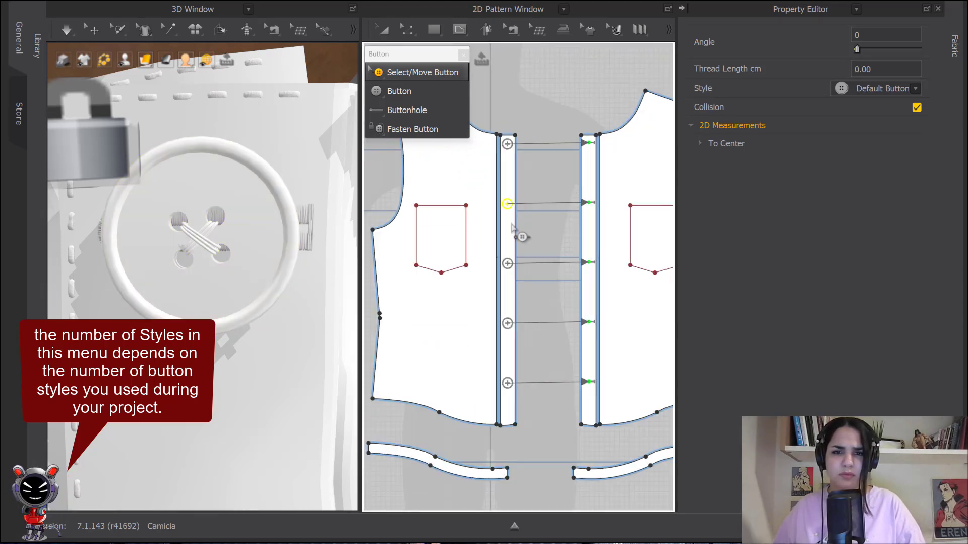
{"action": "left_click", "coordinate": [508, 263]}
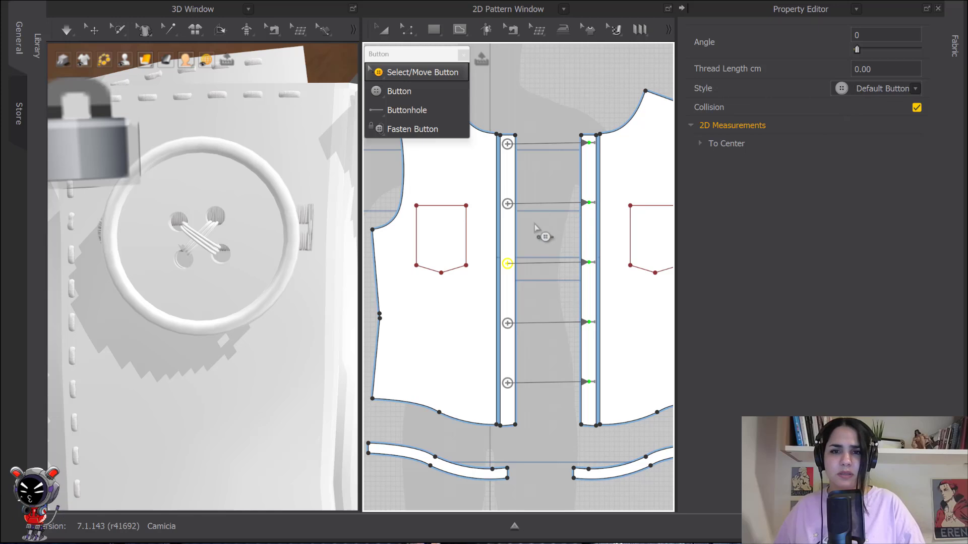
{"action": "left_click", "coordinate": [593, 143]}
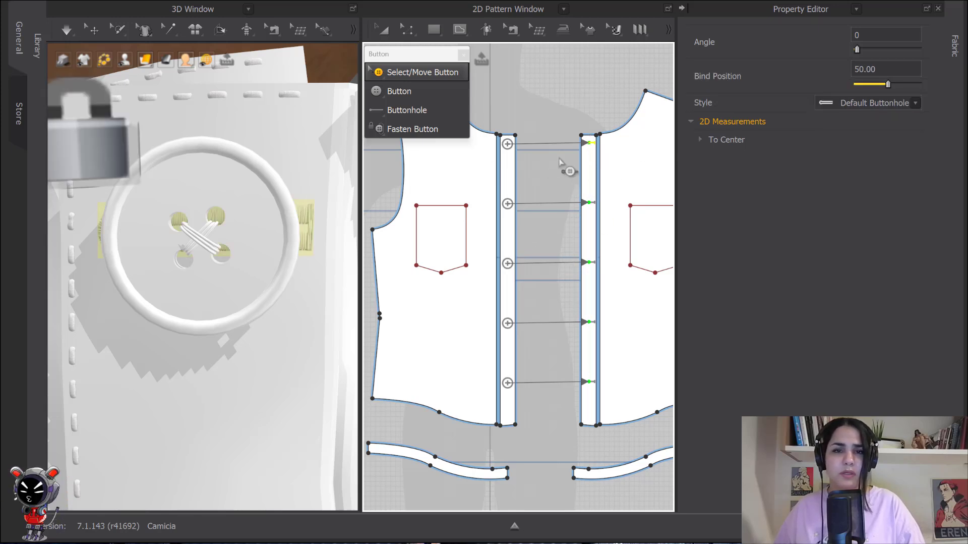
{"action": "scroll", "coordinate": [550, 174], "scroll_direction": "up", "scroll_amount": 3}
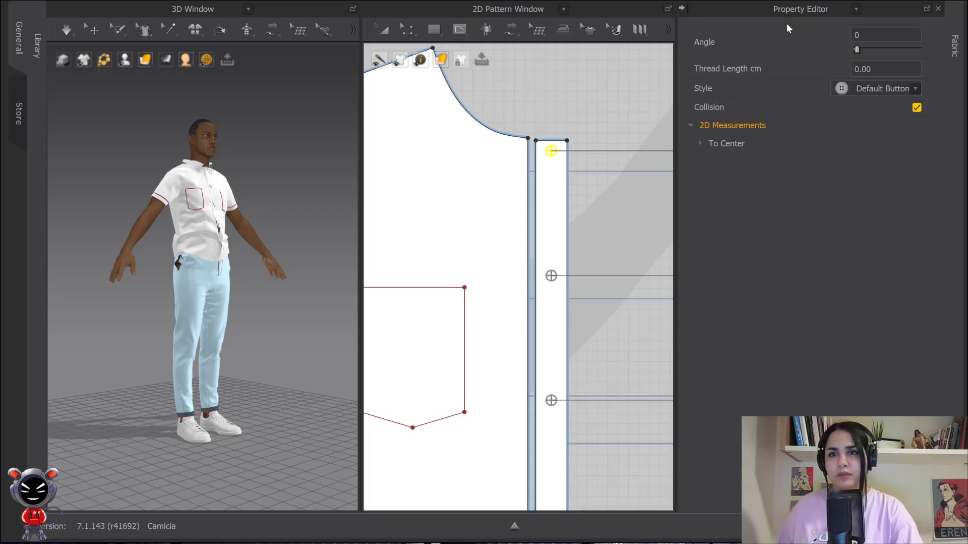
- Open the Fabric panel and its window menu, then close the menu
{"action": "left_click", "coordinate": [958, 46]}
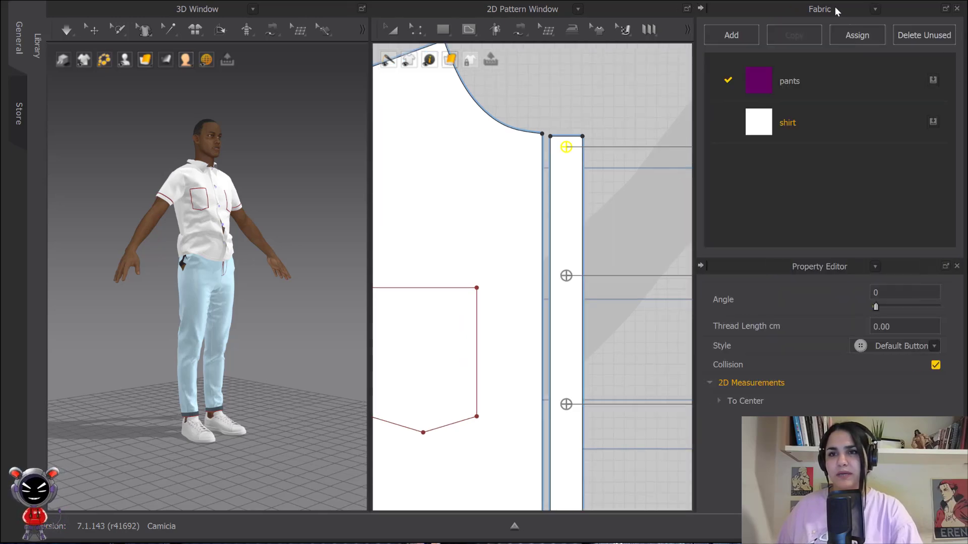
{"action": "left_click", "coordinate": [876, 8]}
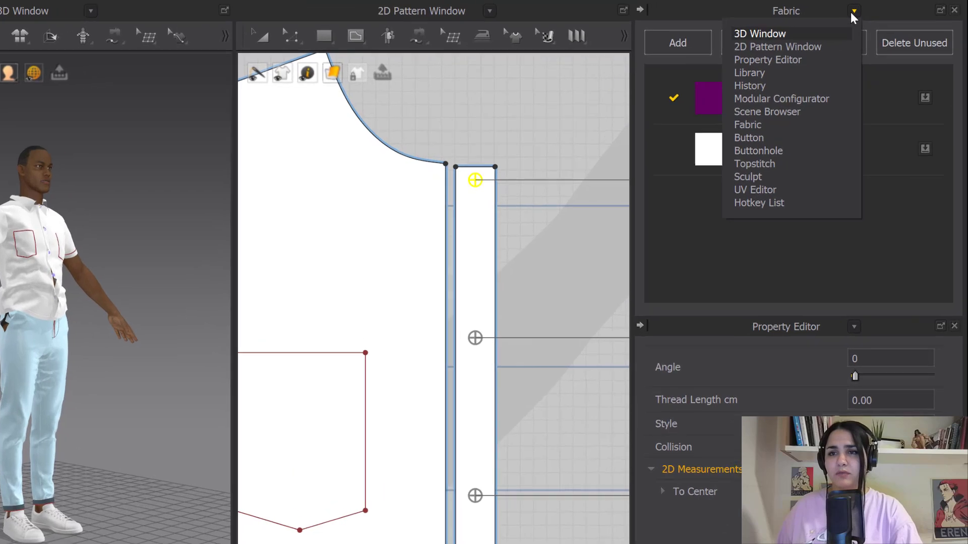
{"action": "left_click", "coordinate": [876, 9]}
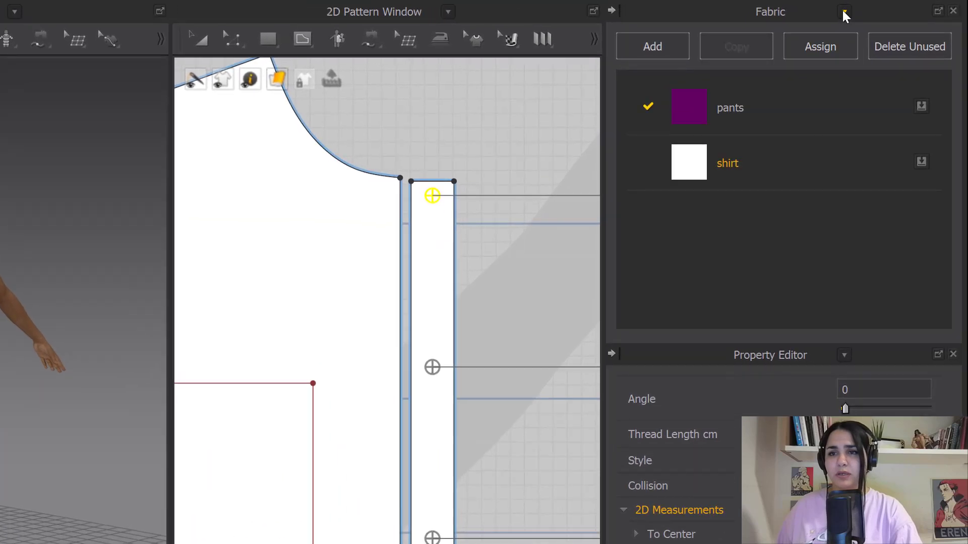
- Switch the Fabric panel to the Button library and select the second Default Button entry
{"action": "left_click", "coordinate": [844, 12]}
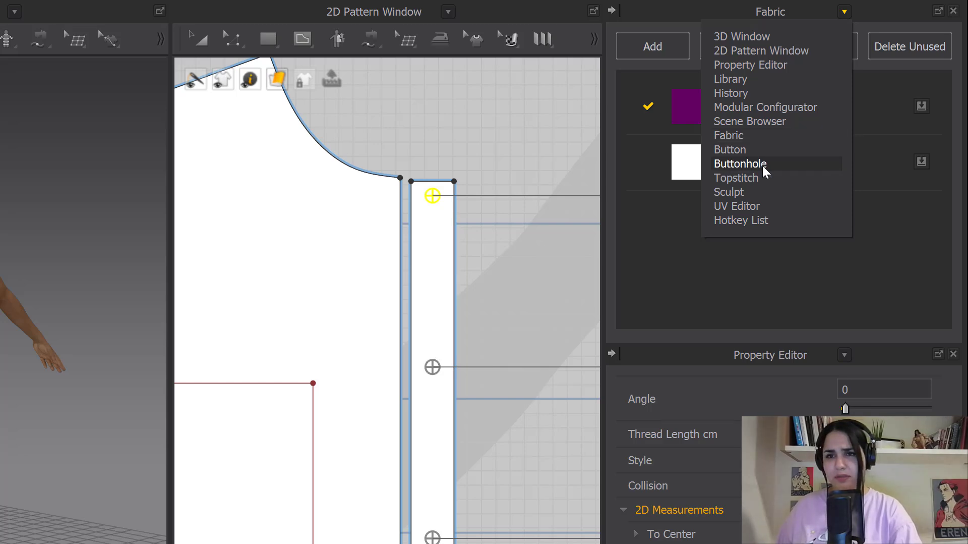
{"action": "left_click", "coordinate": [738, 152]}
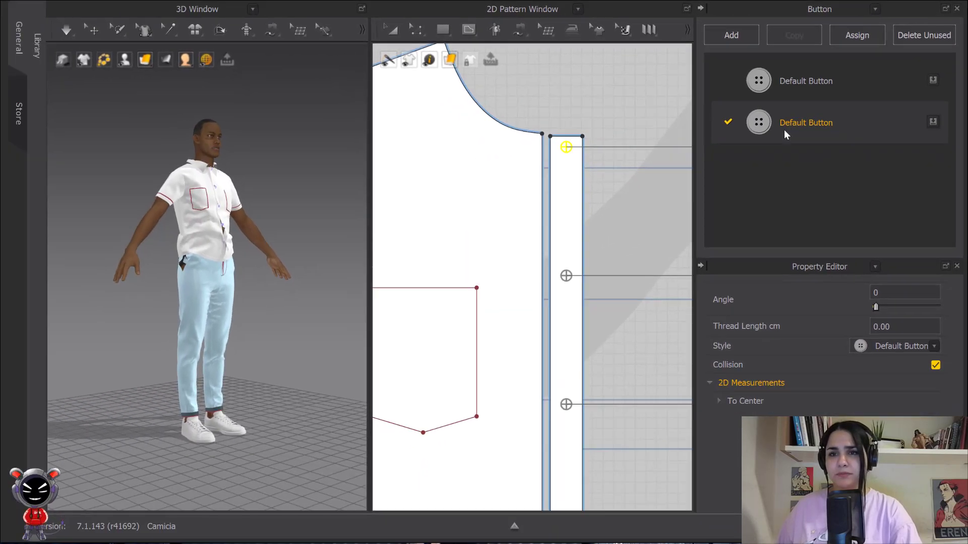
{"action": "left_click", "coordinate": [765, 126]}
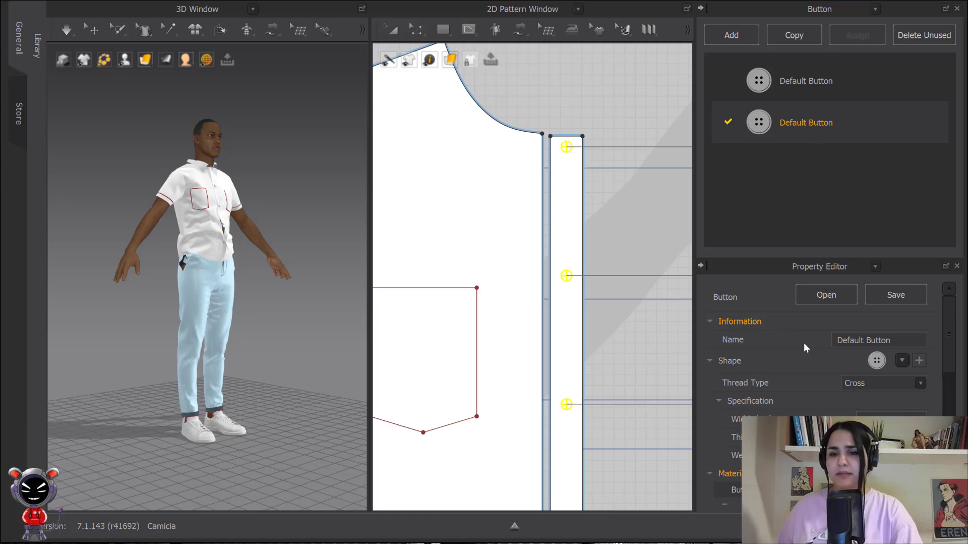
- Browse the button shape library without choosing a shape, then set the button's thread type to Square
{"action": "scroll", "coordinate": [804, 343], "scroll_direction": "down", "scroll_amount": 6}
{"action": "scroll", "coordinate": [804, 362], "scroll_direction": "up", "scroll_amount": 5}
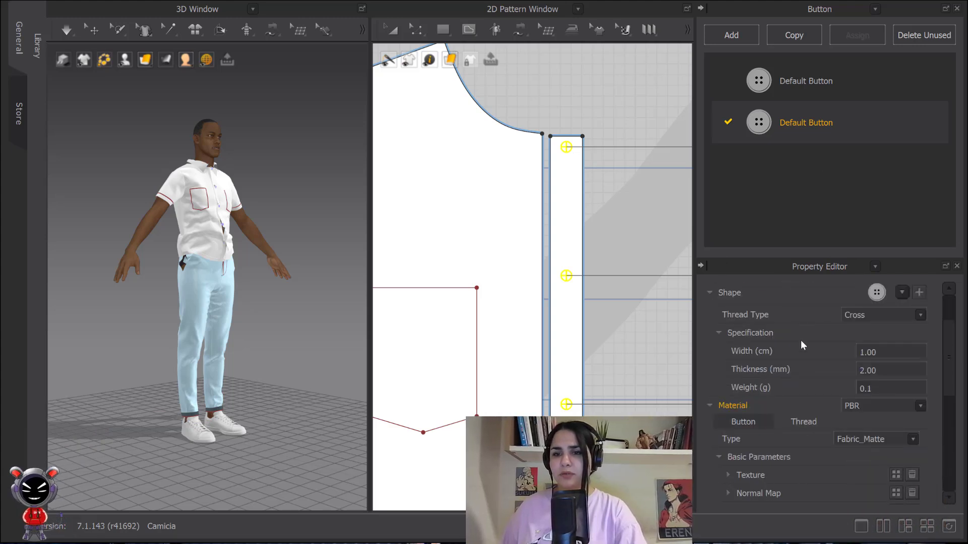
{"action": "left_click", "coordinate": [902, 293]}
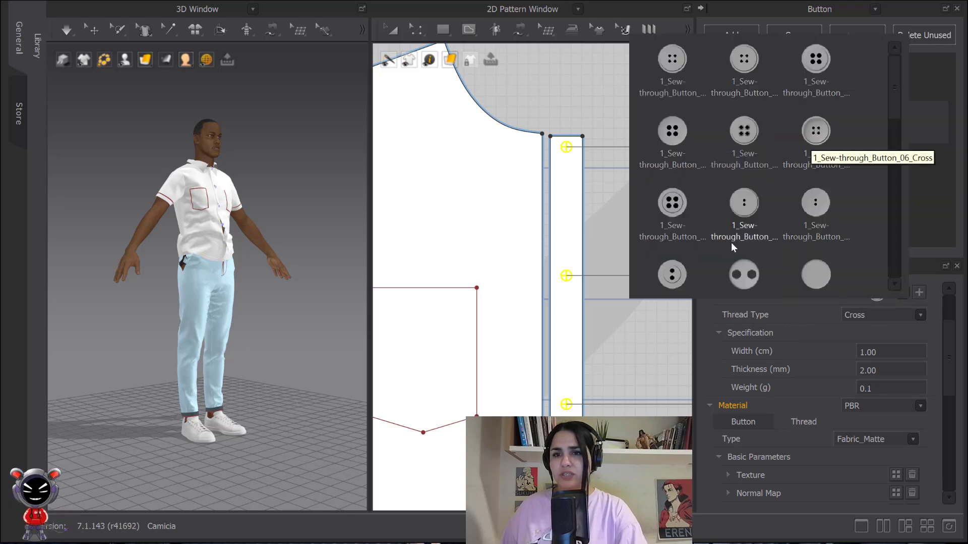
{"action": "scroll", "coordinate": [846, 112], "scroll_direction": "down", "scroll_amount": 10}
{"action": "scroll", "coordinate": [797, 151], "scroll_direction": "up", "scroll_amount": 10}
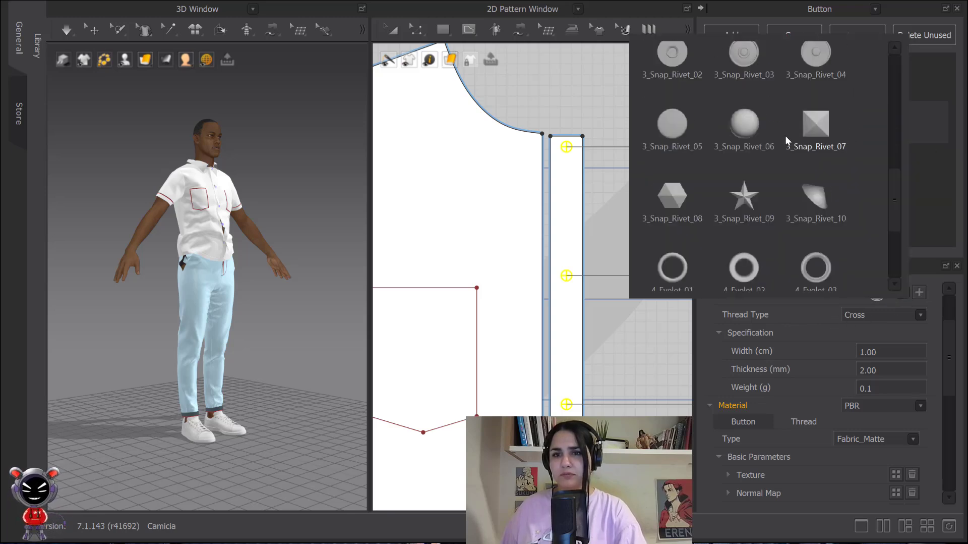
{"action": "left_click", "coordinate": [832, 375]}
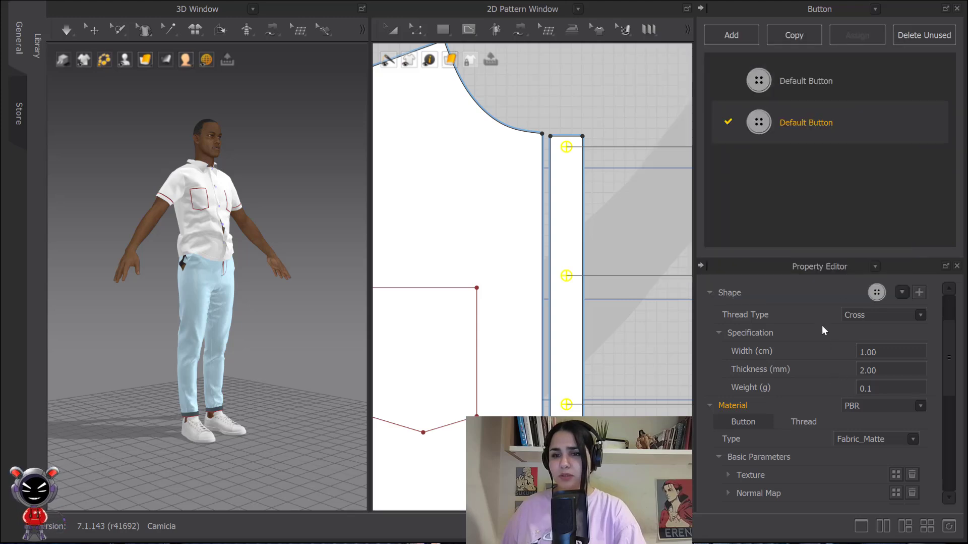
{"action": "left_click", "coordinate": [921, 314]}
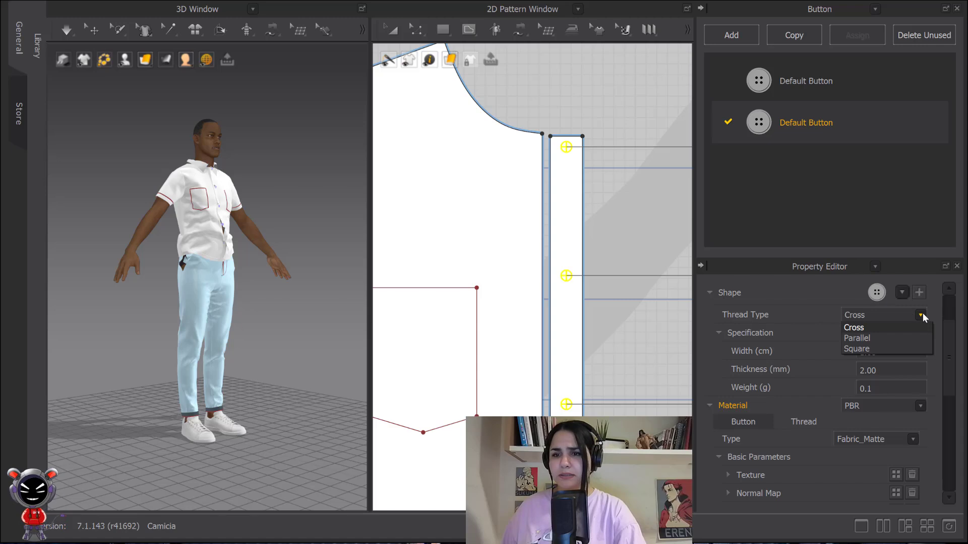
{"action": "left_click", "coordinate": [883, 347]}
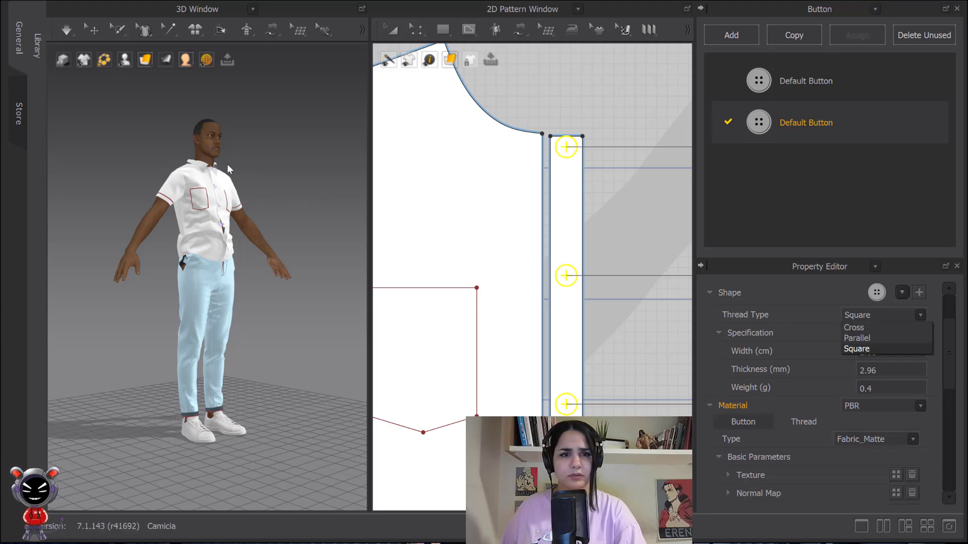
- Zoom in on the top button in the 3D view and reselect the button style to review its thread type
{"action": "left_click", "coordinate": [289, 183]}
{"action": "scroll", "coordinate": [290, 183], "scroll_direction": "up", "scroll_amount": 5}
{"action": "scroll", "coordinate": [227, 283], "scroll_direction": "up", "scroll_amount": 6}
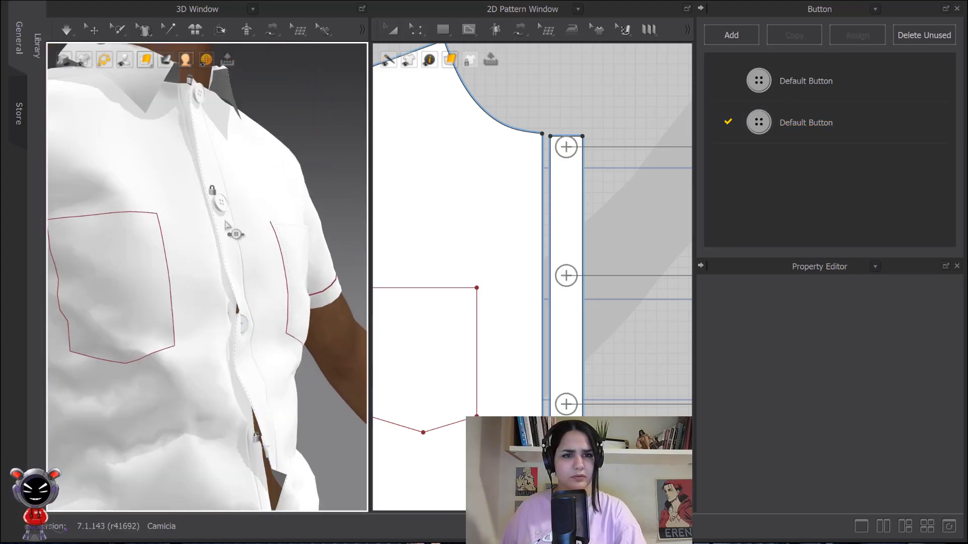
{"action": "scroll", "coordinate": [228, 281], "scroll_direction": "up", "scroll_amount": 8}
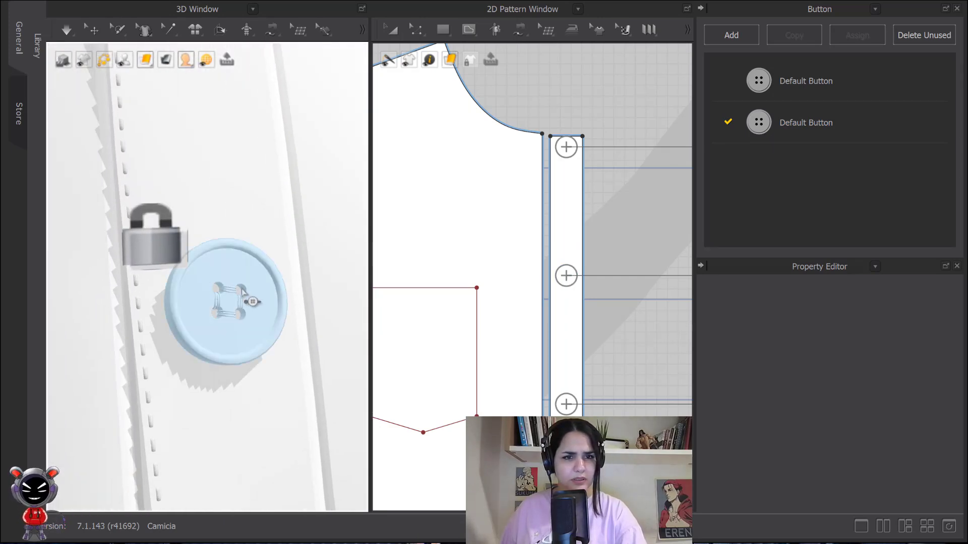
{"action": "left_click", "coordinate": [825, 126]}
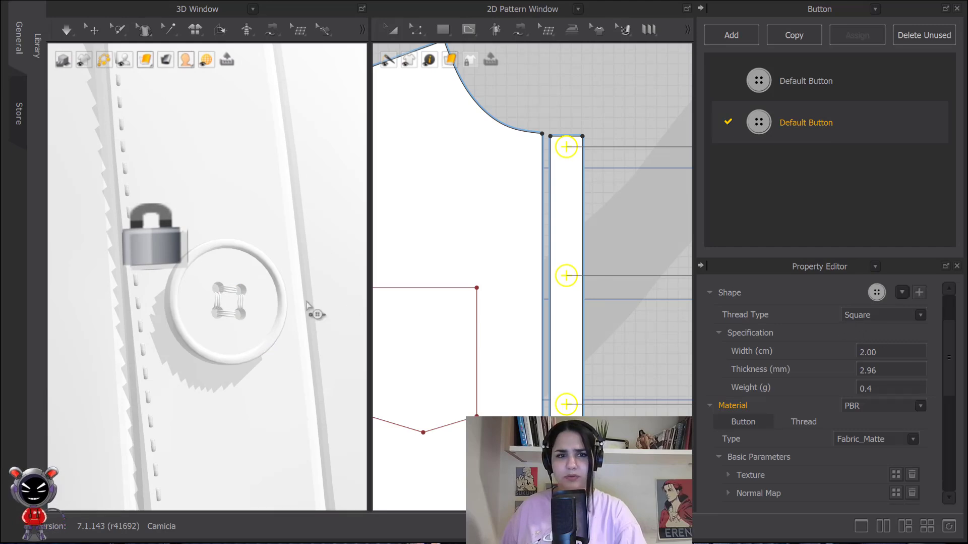
{"action": "left_click", "coordinate": [921, 315]}
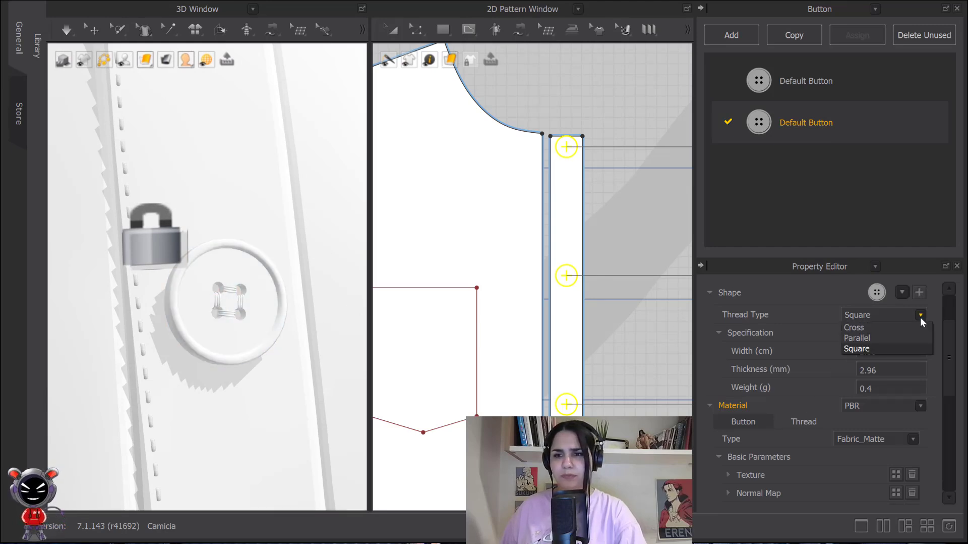
{"action": "left_click", "coordinate": [806, 335]}
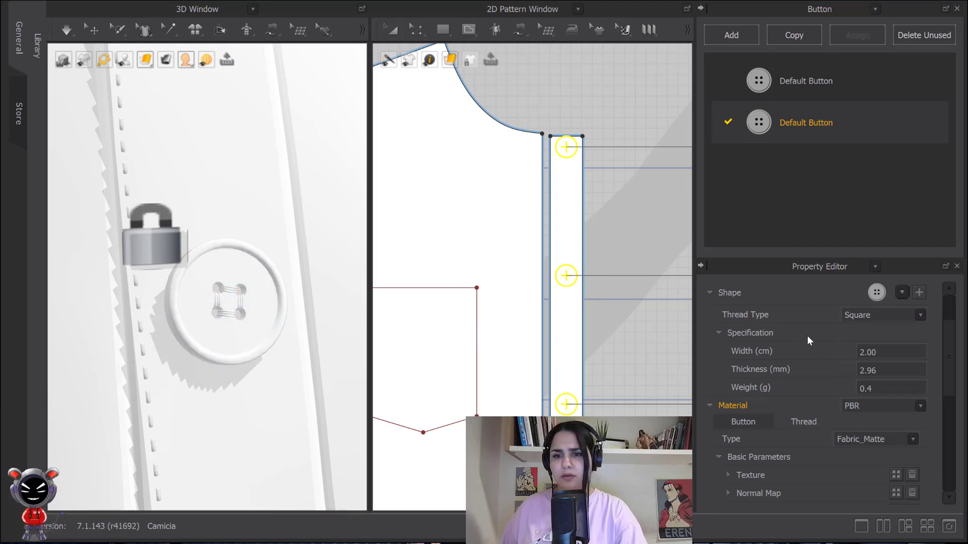
- Examine the Button and Thread material tabs of the button style's properties
{"action": "scroll", "coordinate": [806, 334], "scroll_direction": "down", "scroll_amount": 5}
{"action": "left_click", "coordinate": [807, 333]}
{"action": "scroll", "coordinate": [837, 358], "scroll_direction": "up", "scroll_amount": 1}
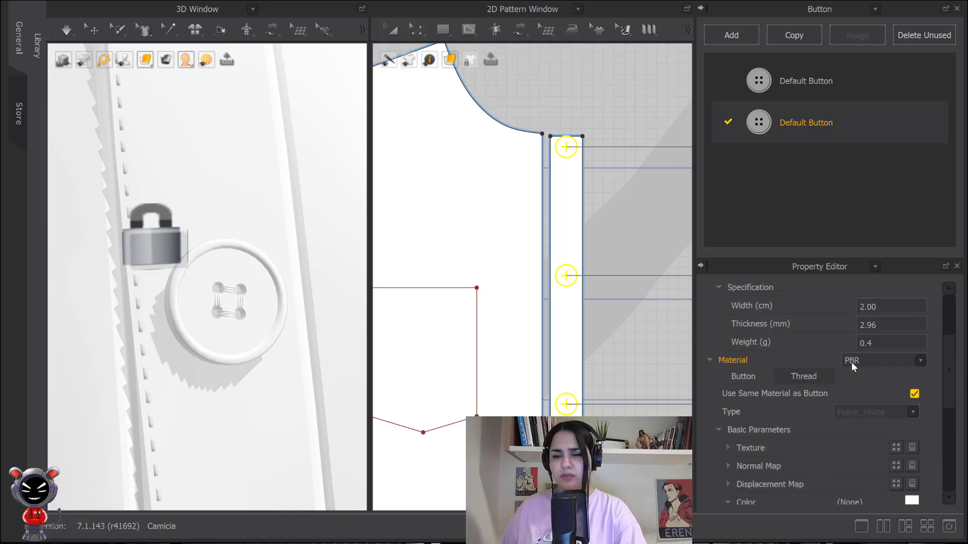
{"action": "scroll", "coordinate": [952, 375], "scroll_direction": "up", "scroll_amount": 1}
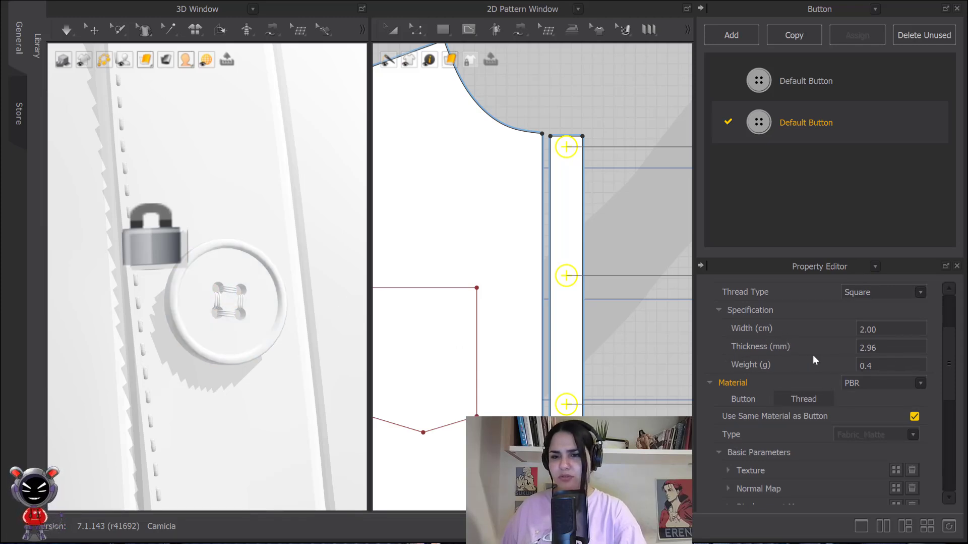
{"action": "scroll", "coordinate": [807, 372], "scroll_direction": "down", "scroll_amount": 5}
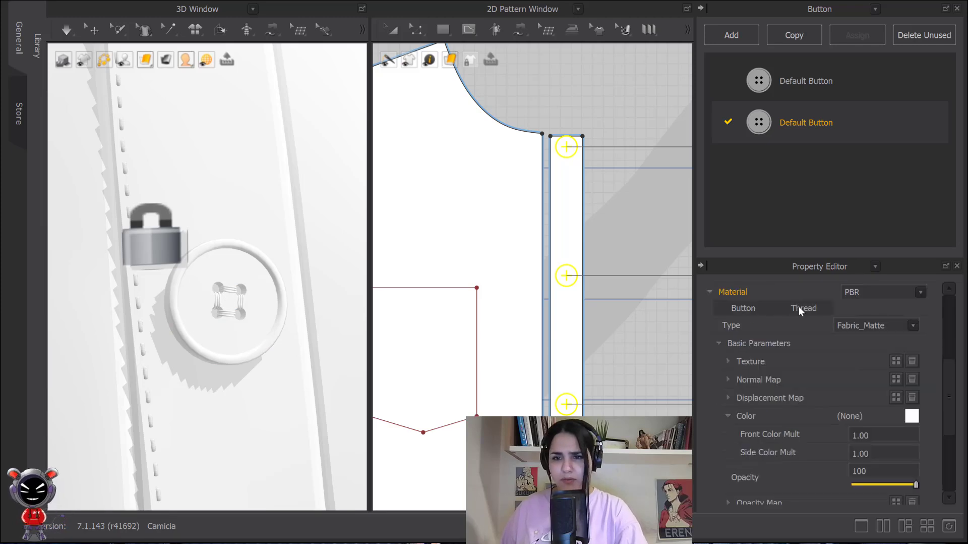
{"action": "left_click", "coordinate": [745, 309]}
{"action": "left_click", "coordinate": [802, 308]}
{"action": "left_click", "coordinate": [755, 308]}
{"action": "left_click", "coordinate": [789, 307]}
{"action": "left_click", "coordinate": [749, 308]}
{"action": "left_click", "coordinate": [807, 307]}
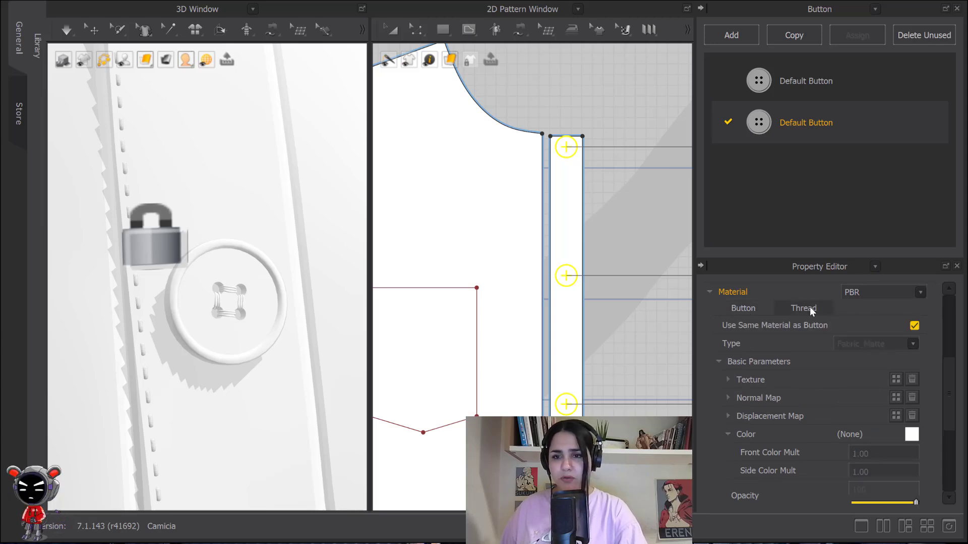
{"action": "left_click", "coordinate": [745, 308]}
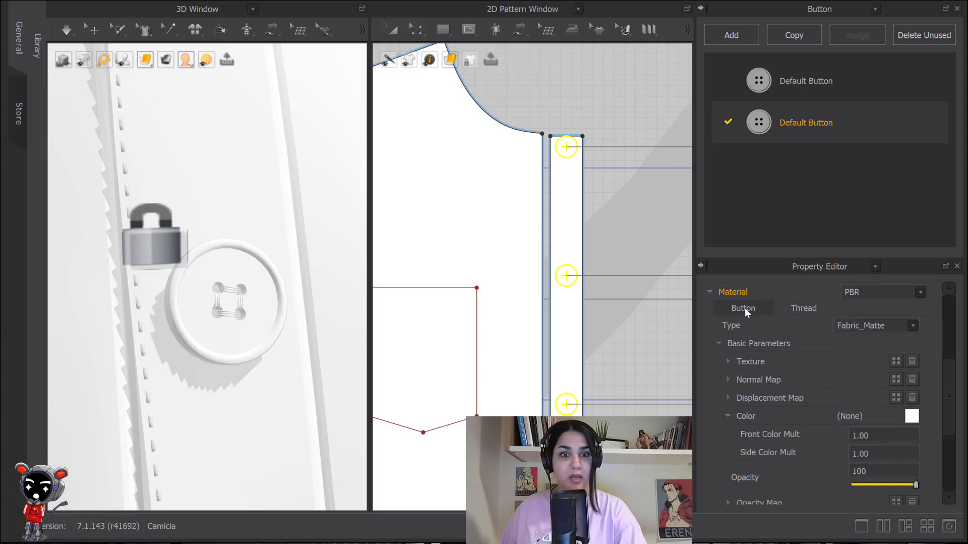
- Switch the 3D window's surface display mode to Mesh
{"action": "scroll", "coordinate": [800, 325], "scroll_direction": "down", "scroll_amount": 1}
{"action": "scroll", "coordinate": [811, 331], "scroll_direction": "up", "scroll_amount": 1}
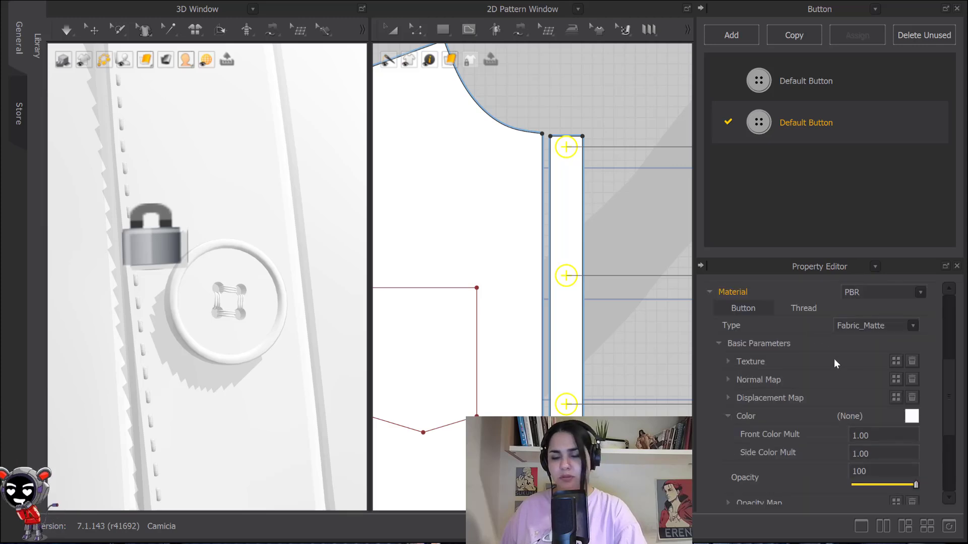
{"action": "left_click_drag", "start_coordinate": [951, 374], "coordinate": [953, 380]}
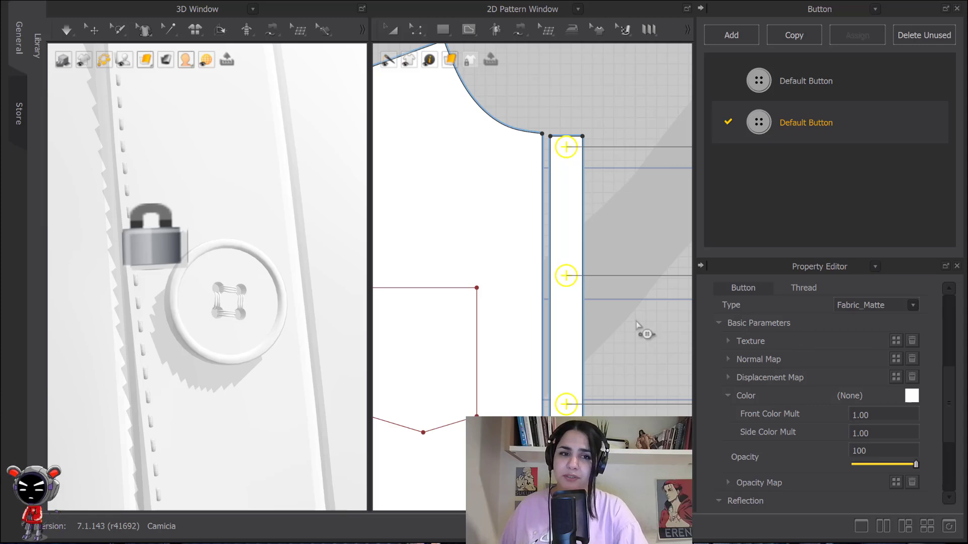
{"action": "left_click", "coordinate": [146, 59]}
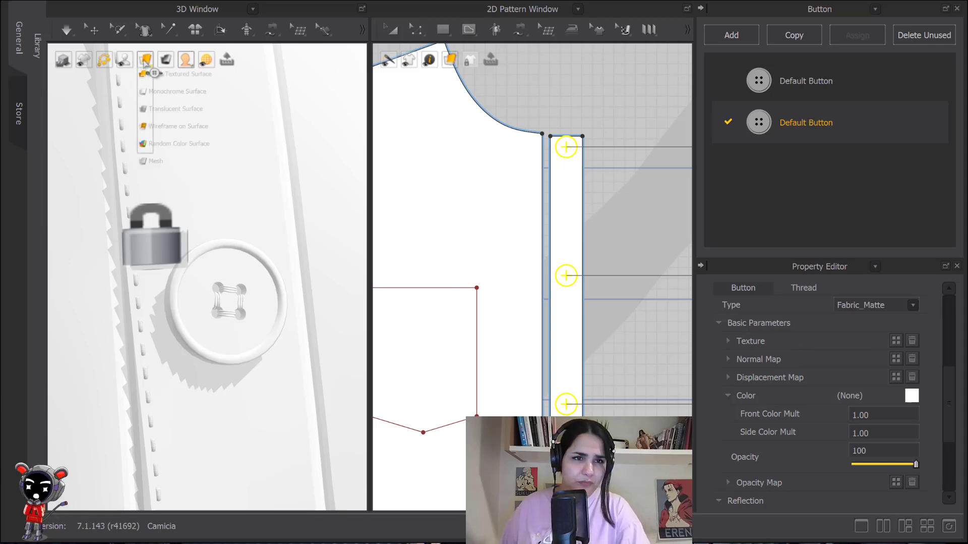
{"action": "left_click", "coordinate": [151, 163]}
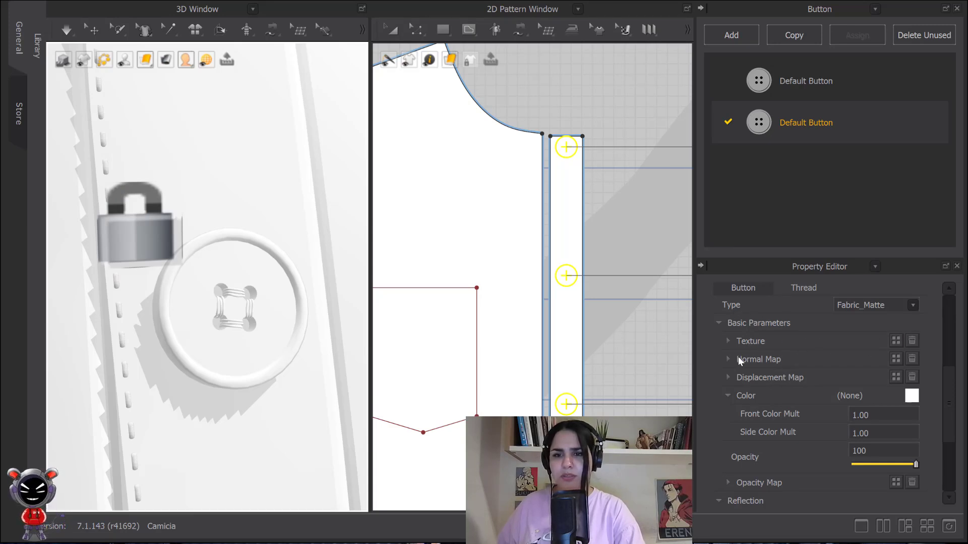
- Set the button material's color to Blue 1 from the color palette
{"action": "scroll", "coordinate": [812, 355], "scroll_direction": "down", "scroll_amount": 3}
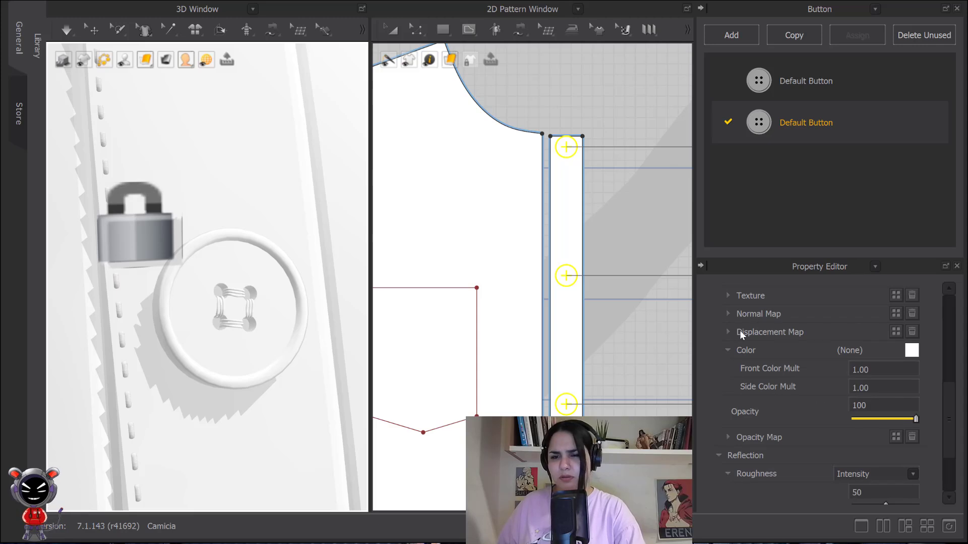
{"action": "scroll", "coordinate": [792, 331], "scroll_direction": "down", "scroll_amount": 3}
{"action": "left_click", "coordinate": [912, 305]}
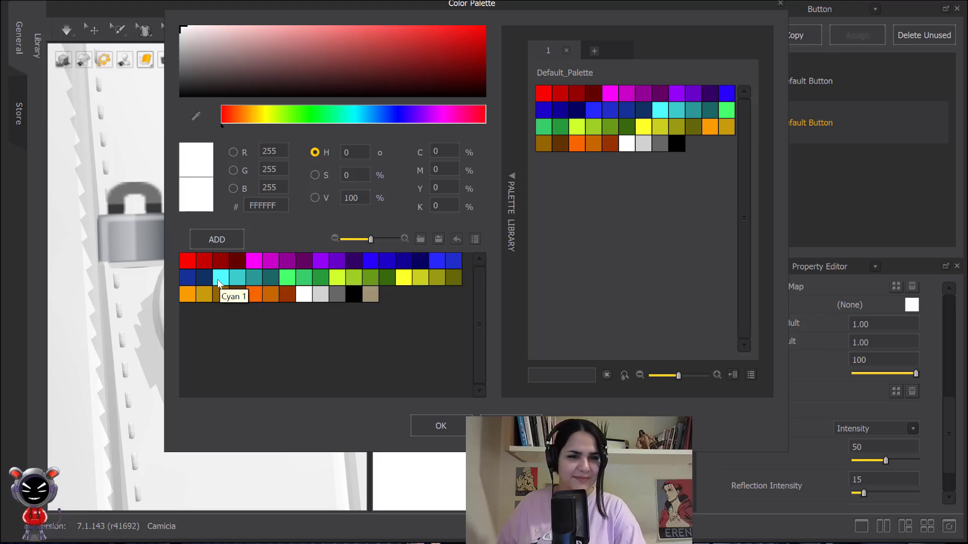
{"action": "left_click", "coordinate": [370, 260]}
{"action": "left_click", "coordinate": [441, 425]}
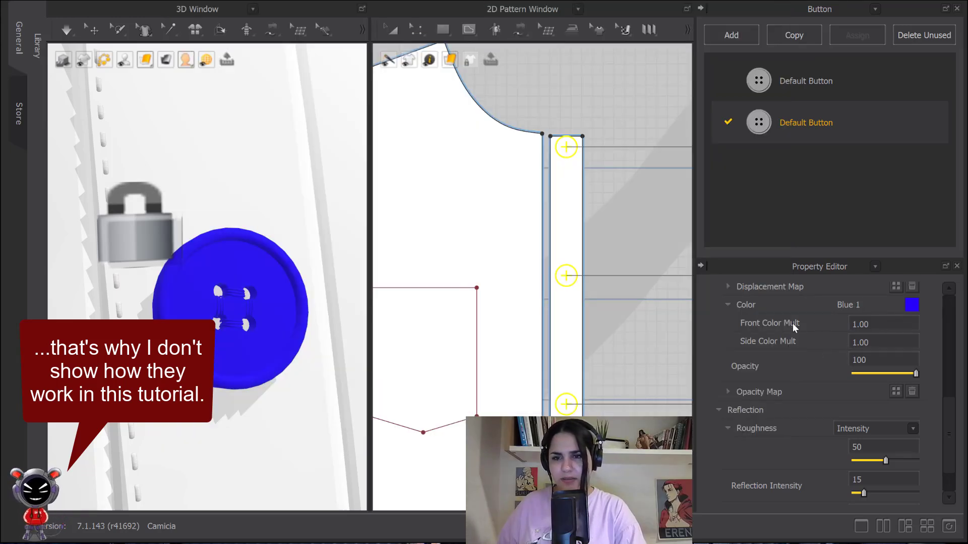
- Change the button material type to Metal
{"action": "scroll", "coordinate": [803, 330], "scroll_direction": "up", "scroll_amount": 2}
{"action": "scroll", "coordinate": [798, 327], "scroll_direction": "down", "scroll_amount": 2}
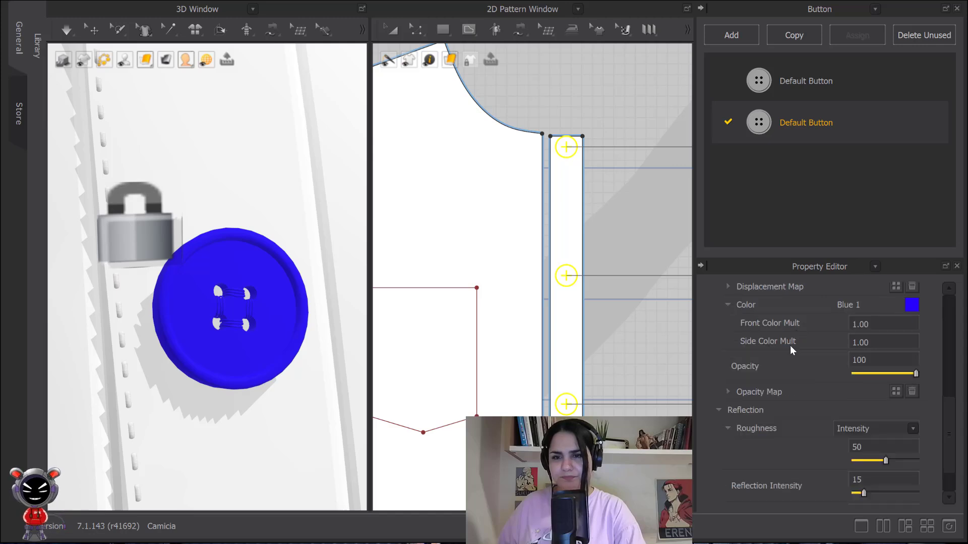
{"action": "scroll", "coordinate": [784, 352], "scroll_direction": "up", "scroll_amount": 3}
{"action": "left_click", "coordinate": [913, 302]}
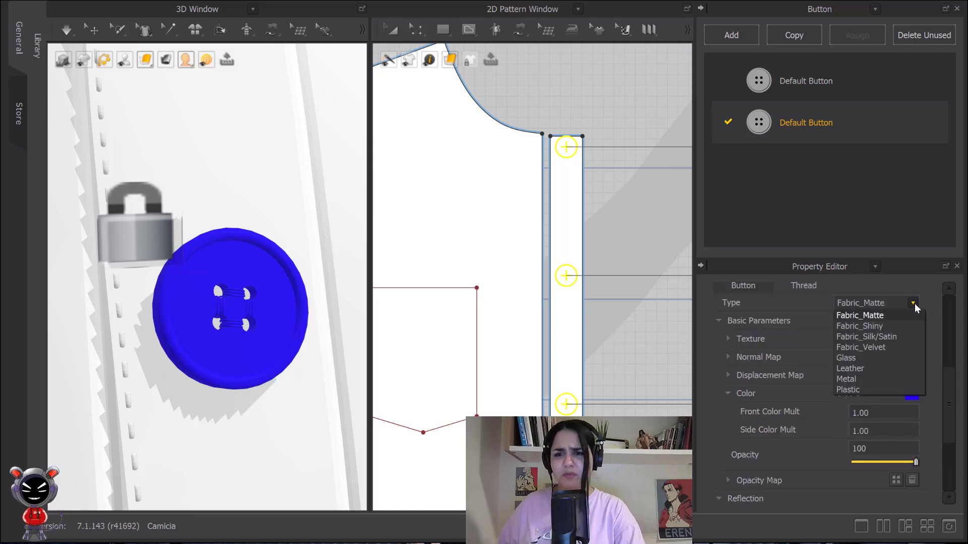
{"action": "left_click", "coordinate": [858, 380]}
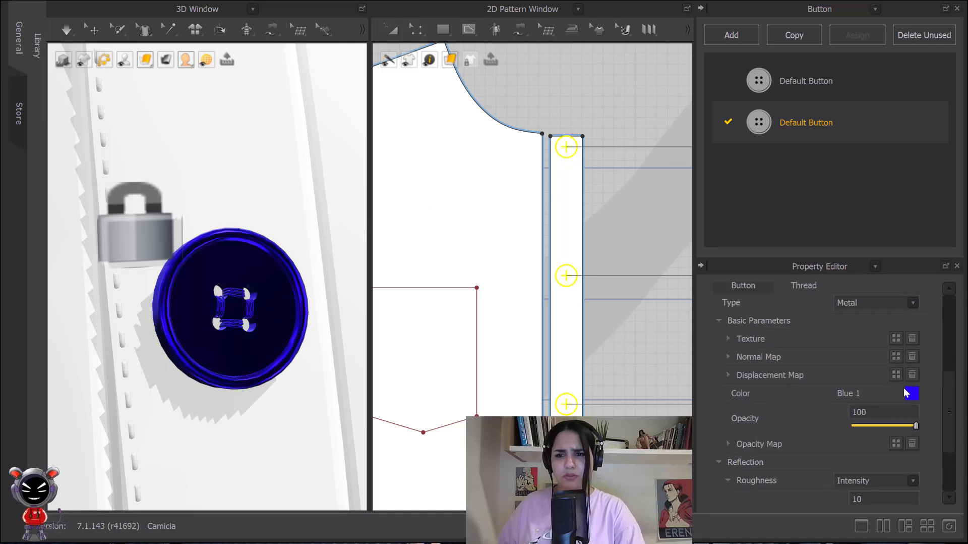
- Set the button material's color to Gray 1 (D1D1D1) from the color palette
{"action": "left_click", "coordinate": [911, 392]}
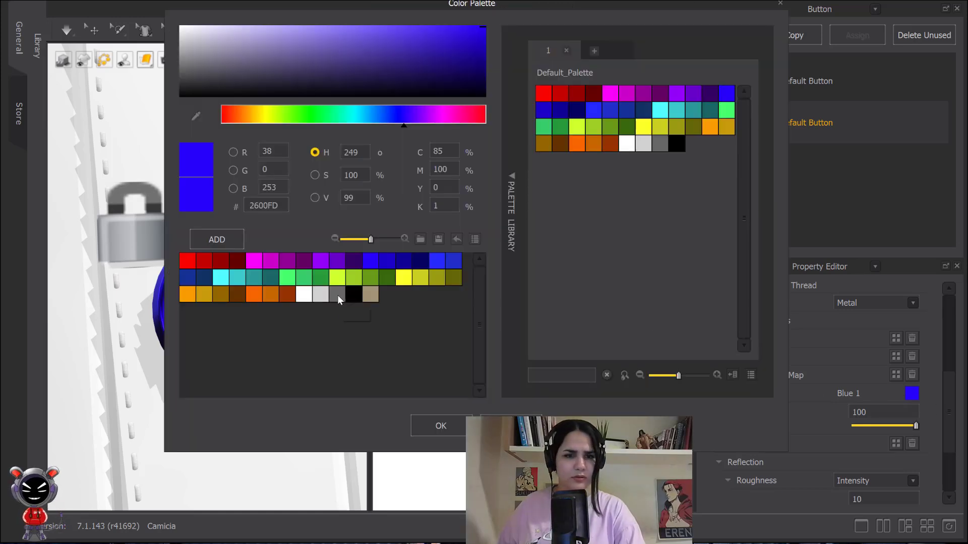
{"action": "left_click", "coordinate": [303, 293]}
{"action": "left_click", "coordinate": [327, 295]}
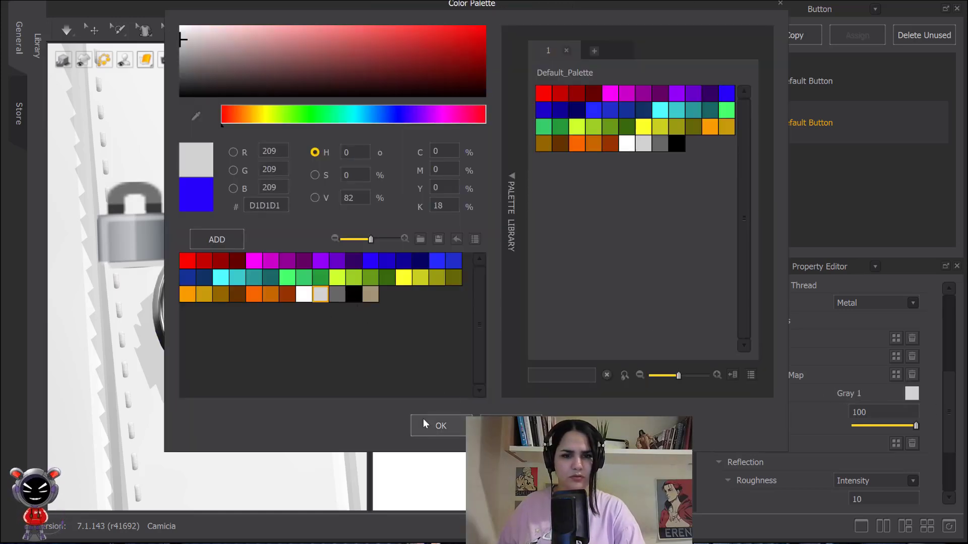
{"action": "left_click", "coordinate": [433, 424]}
- Reselect the button style and review its Metal material settings
{"action": "left_click", "coordinate": [633, 208]}
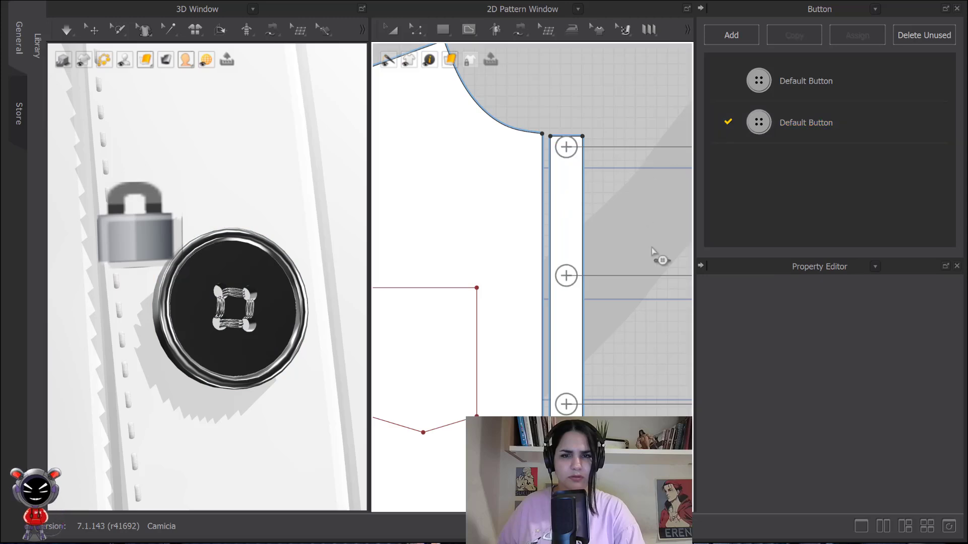
{"action": "left_click", "coordinate": [792, 127]}
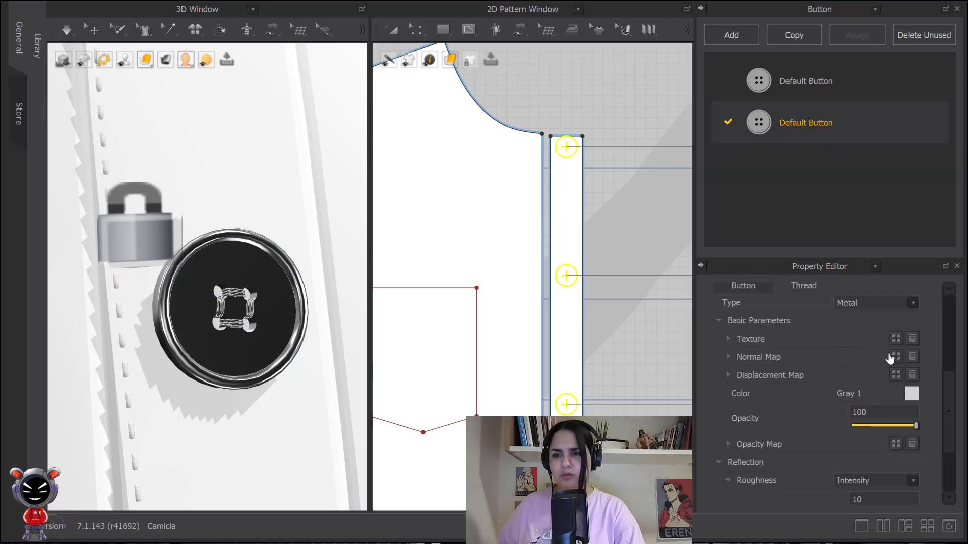
{"action": "left_click", "coordinate": [912, 302]}
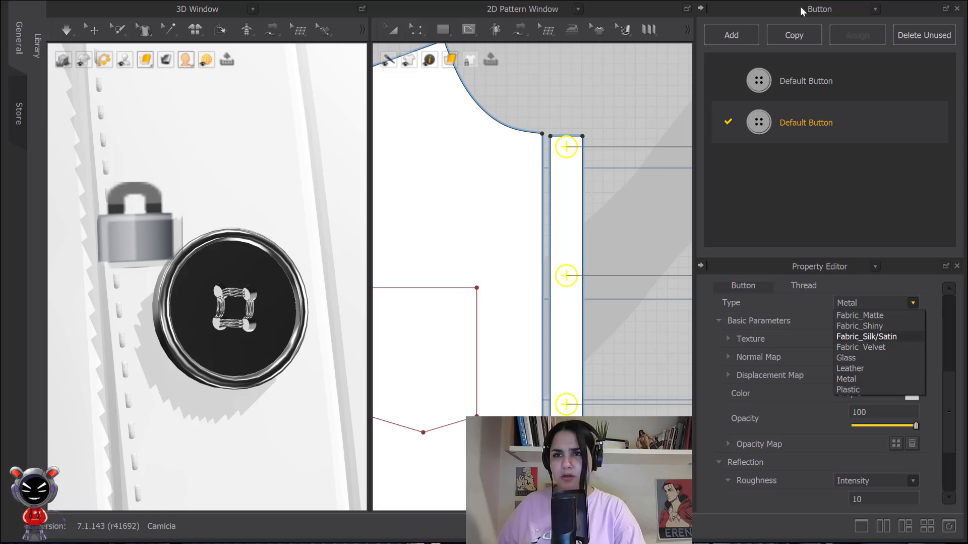
{"action": "left_click", "coordinate": [846, 378]}
{"action": "scroll", "coordinate": [843, 383], "scroll_direction": "up", "scroll_amount": 2}
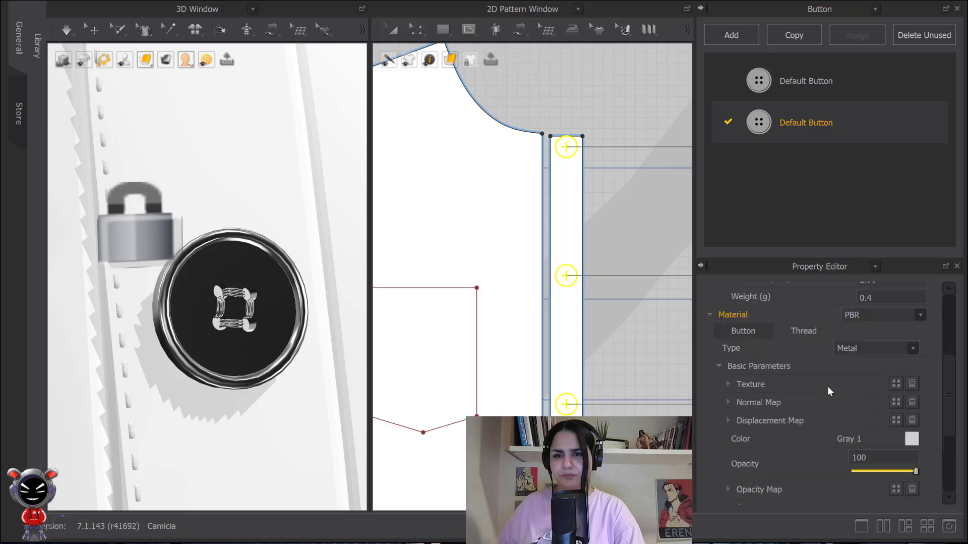
{"action": "scroll", "coordinate": [812, 348], "scroll_direction": "down", "scroll_amount": 3}
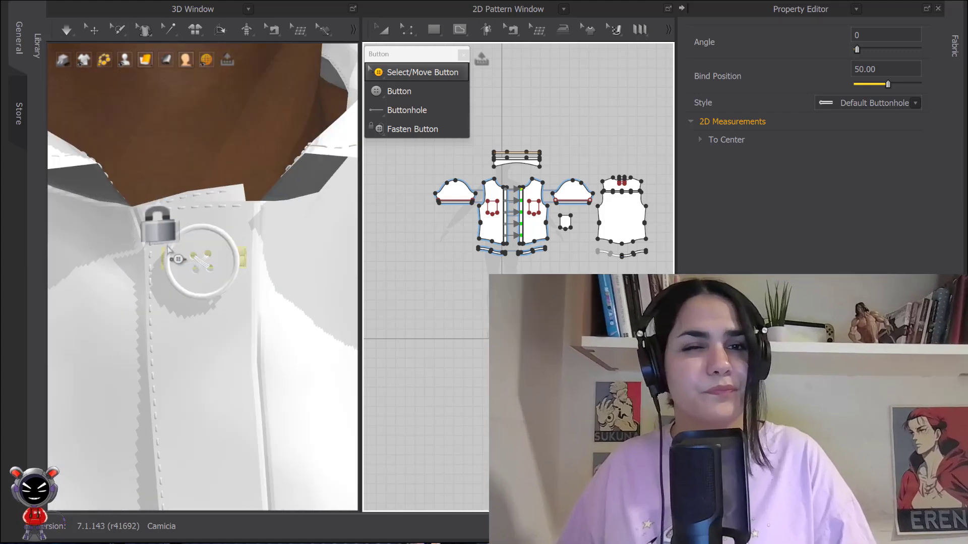
- View the whole avatar in the 3D window to inspect the shirt's buttons
{"action": "scroll", "coordinate": [183, 271], "scroll_direction": "down", "scroll_amount": 3}
{"action": "key", "text": "2"}
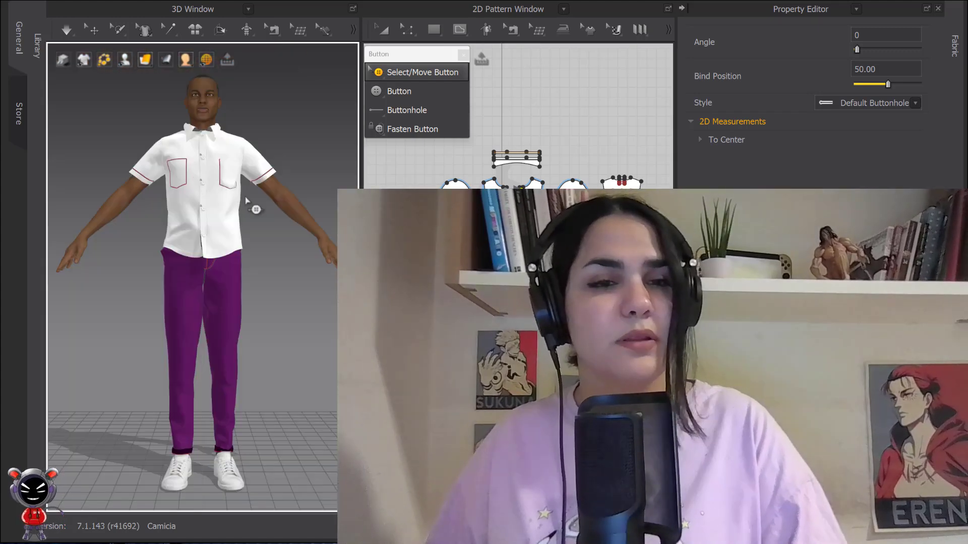
{"action": "mouse_move", "coordinate": [239, 161]}
{"action": "right_mouse_down"}
{"action": "mouse_move", "coordinate": [222, 162]}
{"action": "mouse_move", "coordinate": [235, 164]}
{"action": "right_mouse_up"}
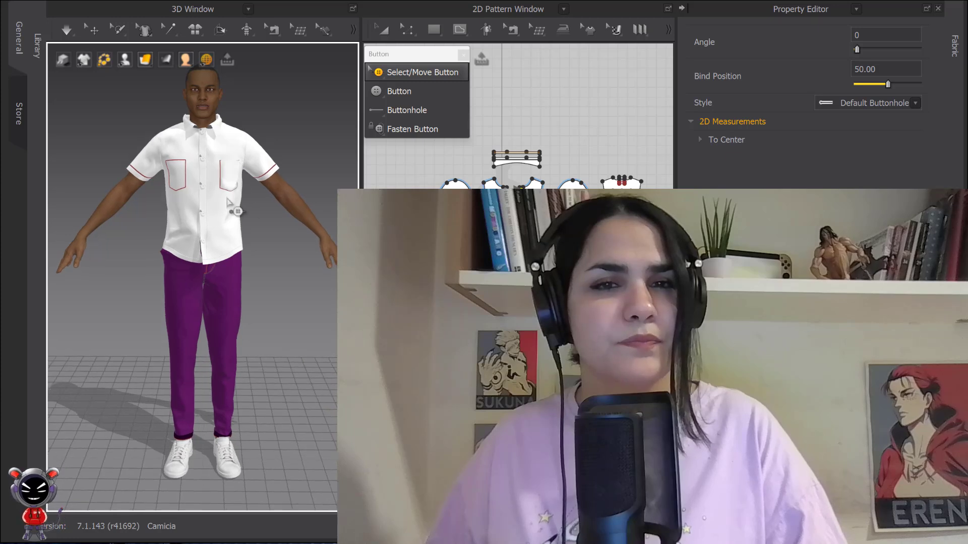